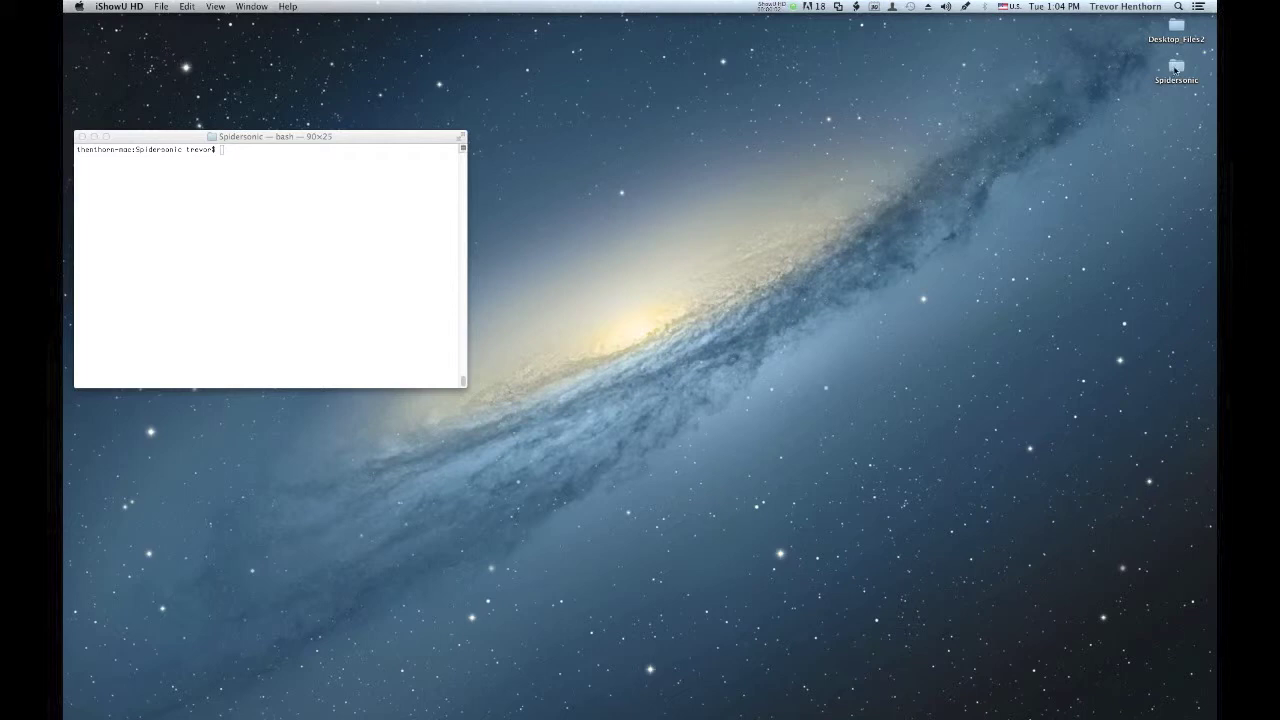
Step: Check the Spidersonic folder, then relaunch Audio MIDI Setup from Terminal with the recalled open command
double_click(1176, 68)
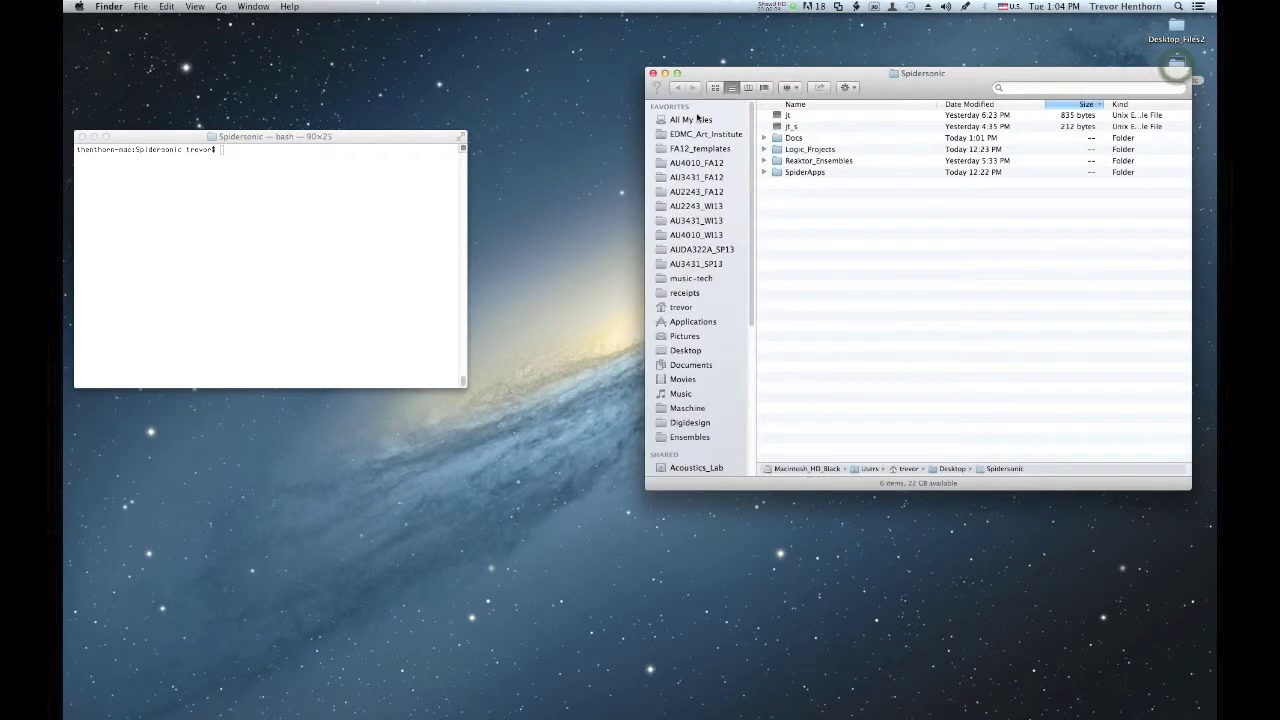
left_click(652, 73)
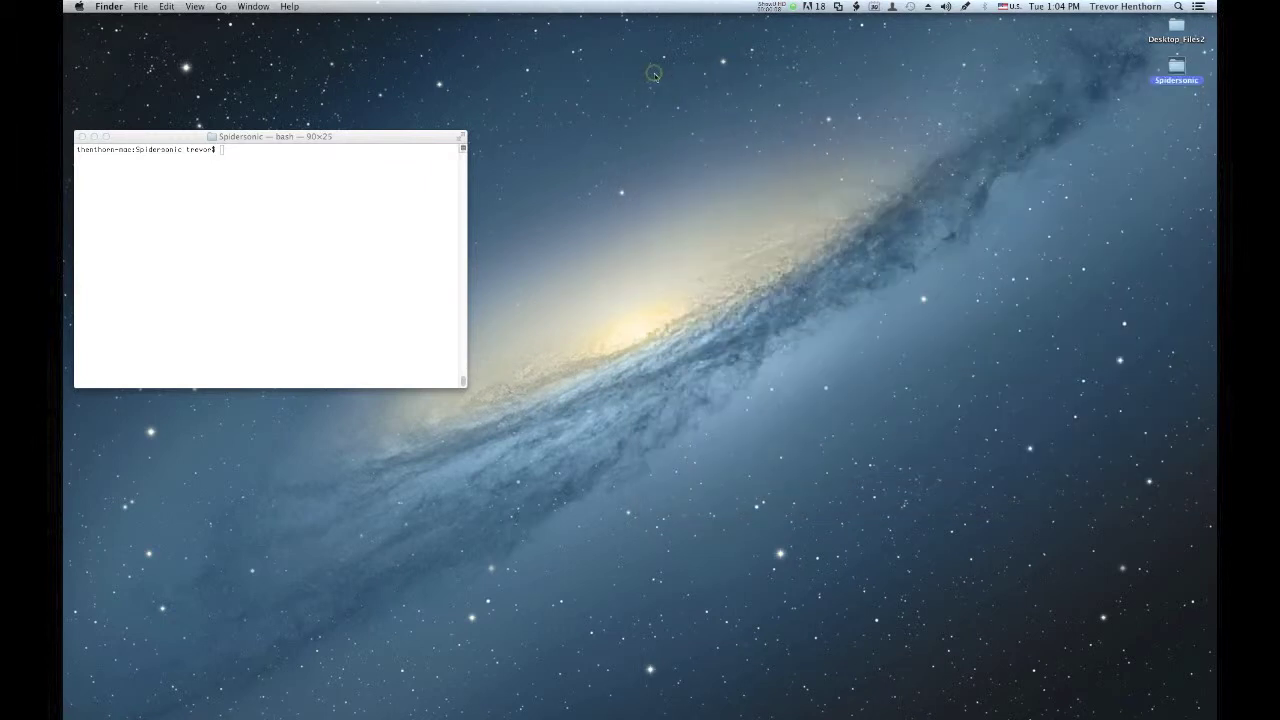
left_click(287, 272)
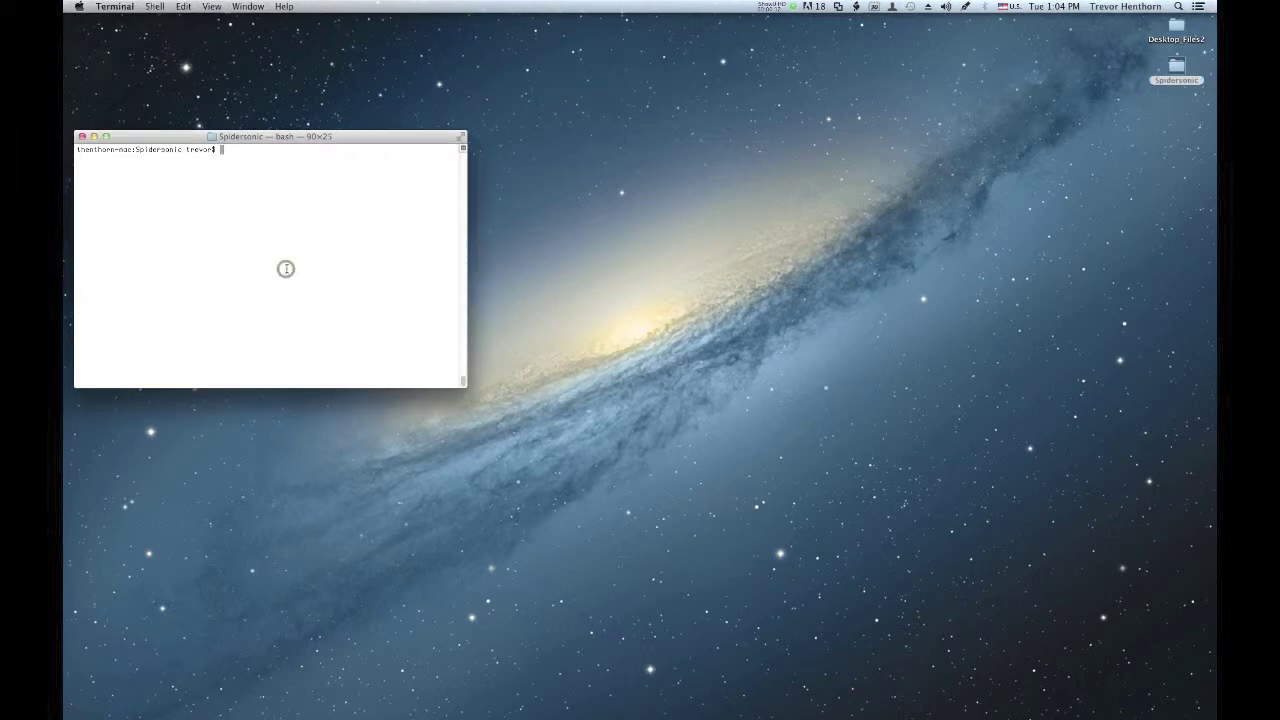
type("clear")
key("Up")
key("Up")
key("Up")
key("Up")
key("Up")
key("Return")
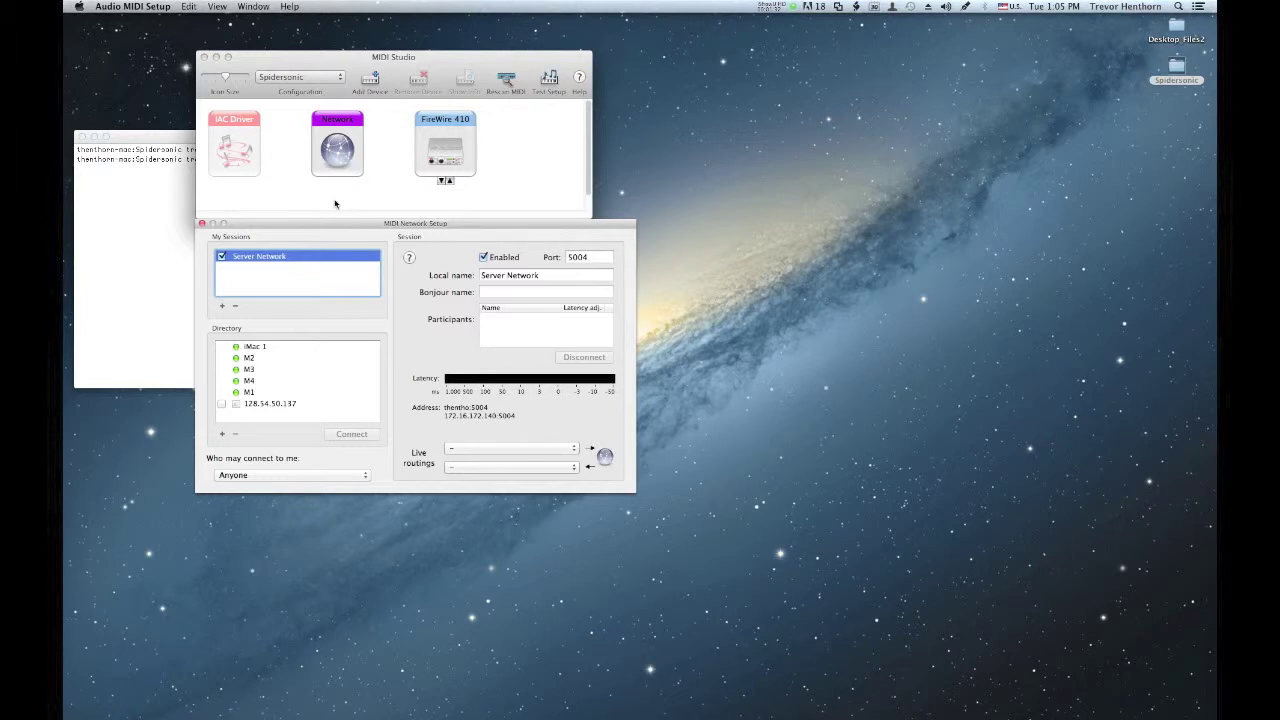
Step: Select M1 in the MIDI network directory, connect it to the Server Network session, and quit Audio MIDI Setup
left_click(264, 8)
left_click(266, 8)
left_click(262, 393)
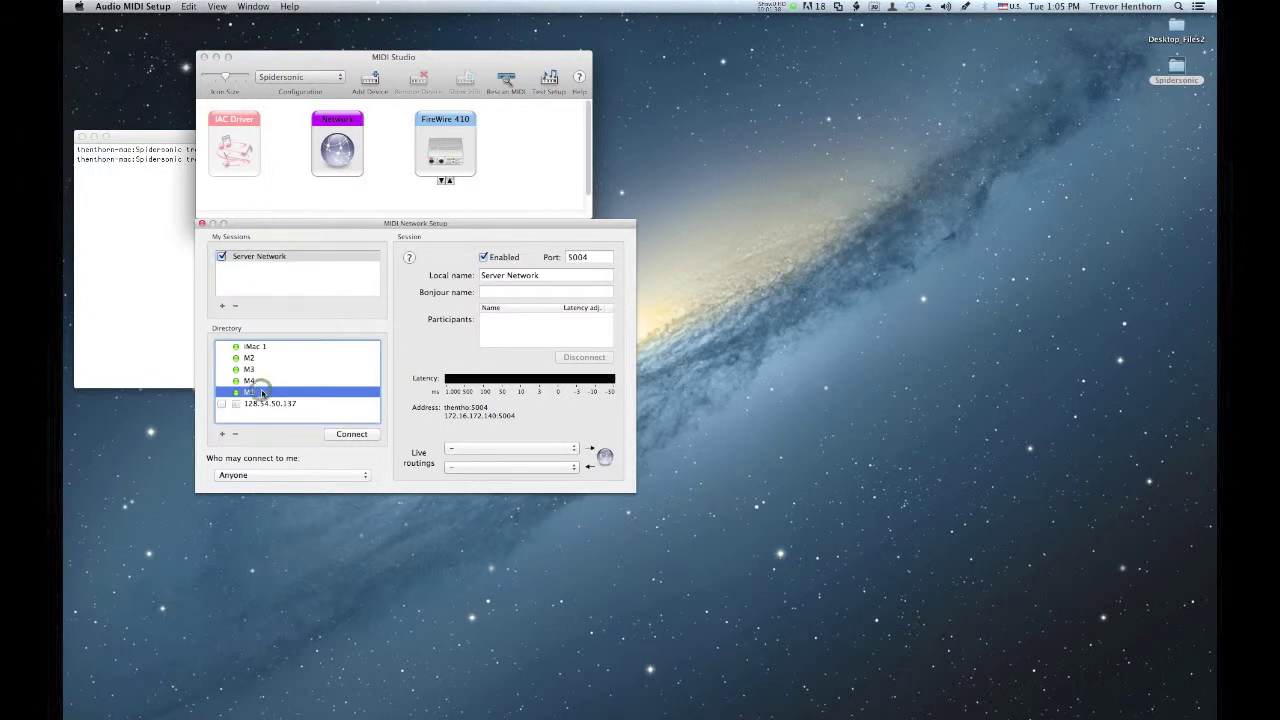
key("shift+Up")
key("shift+Up")
key("shift+Up")
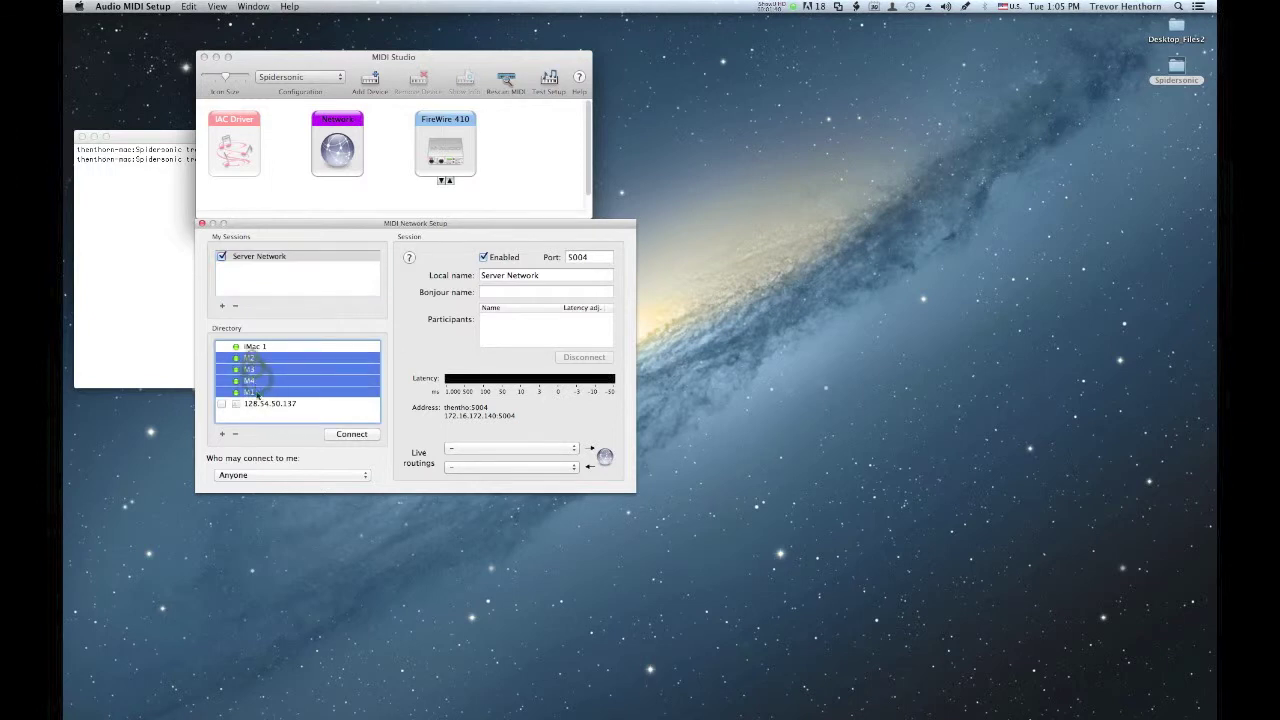
left_click(258, 393)
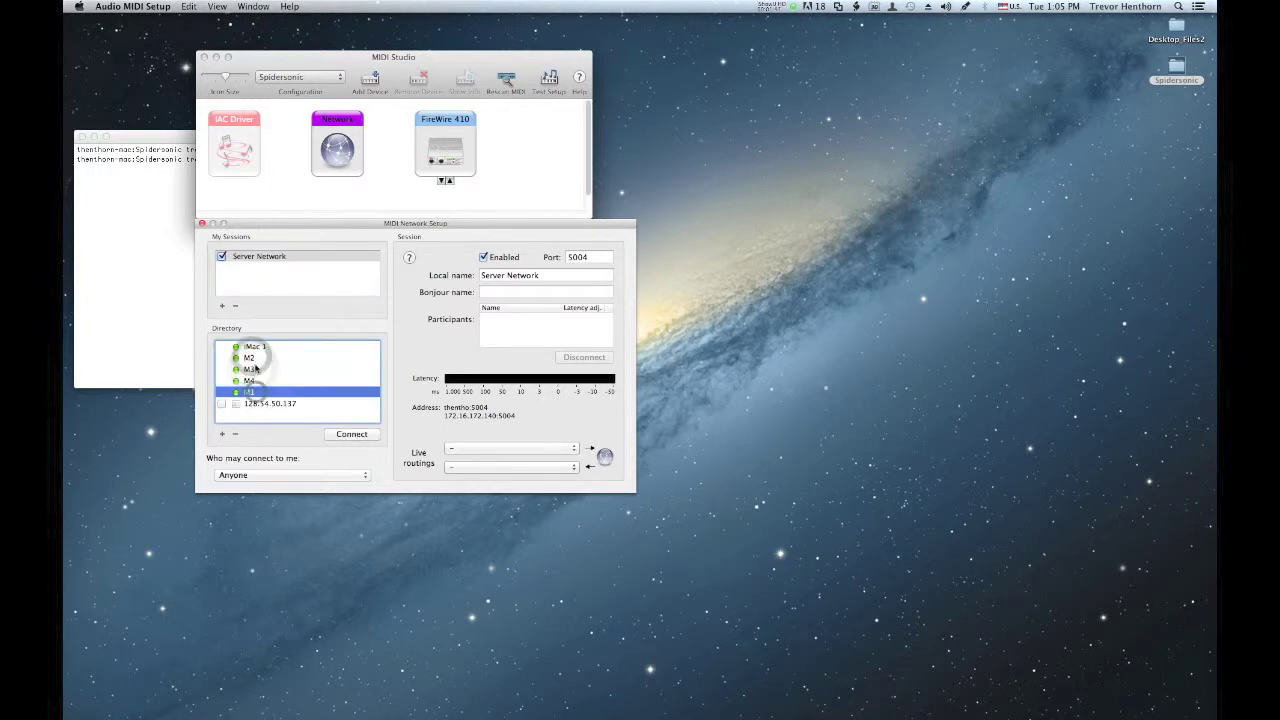
left_click(355, 437)
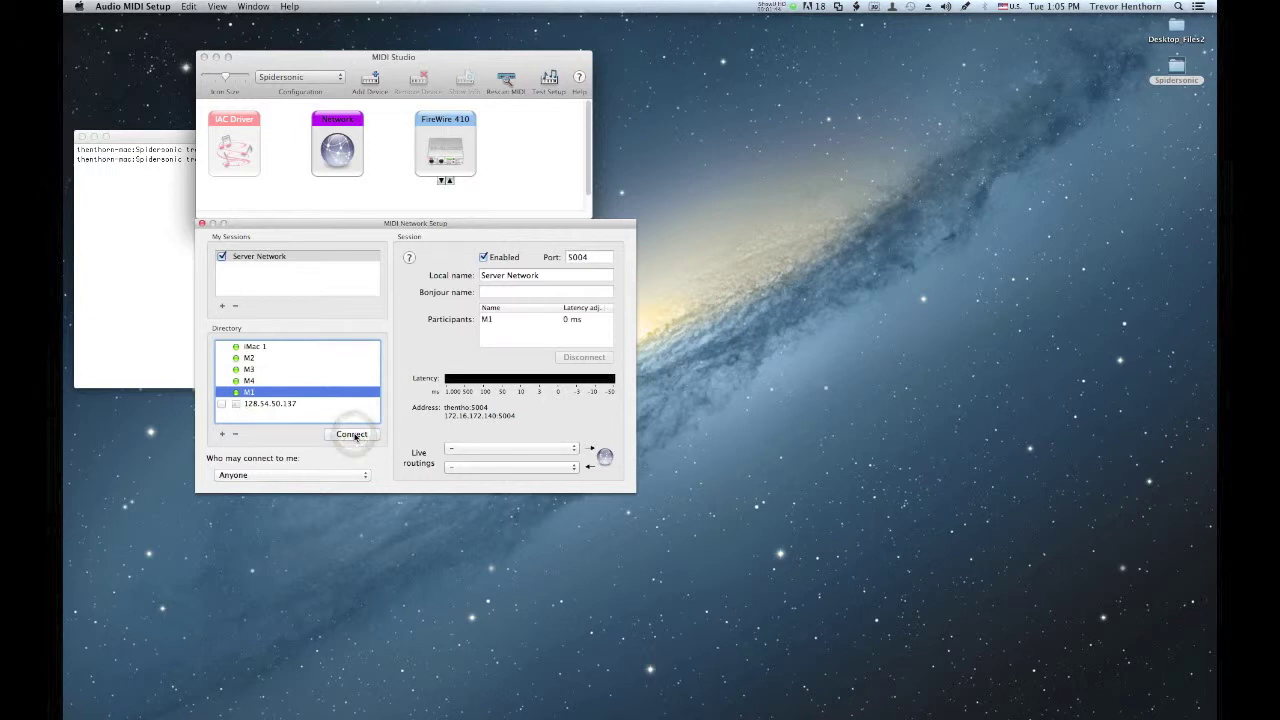
left_click(317, 226)
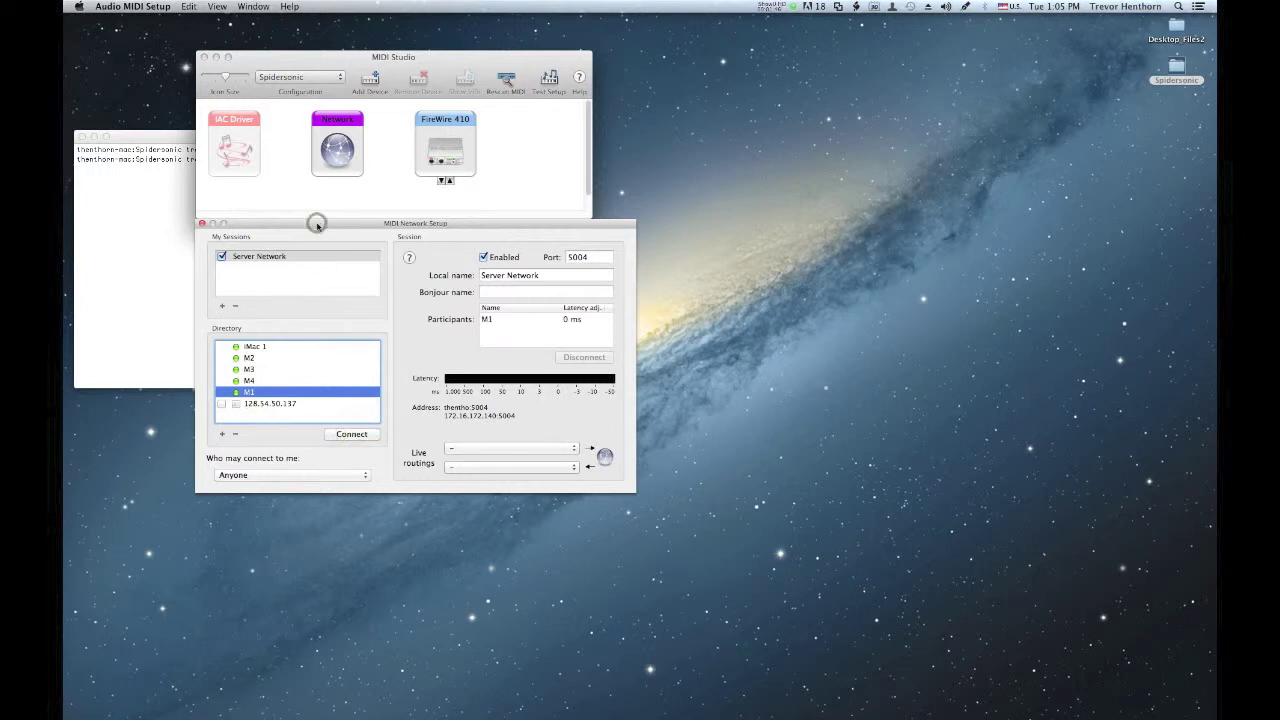
key("super+q")
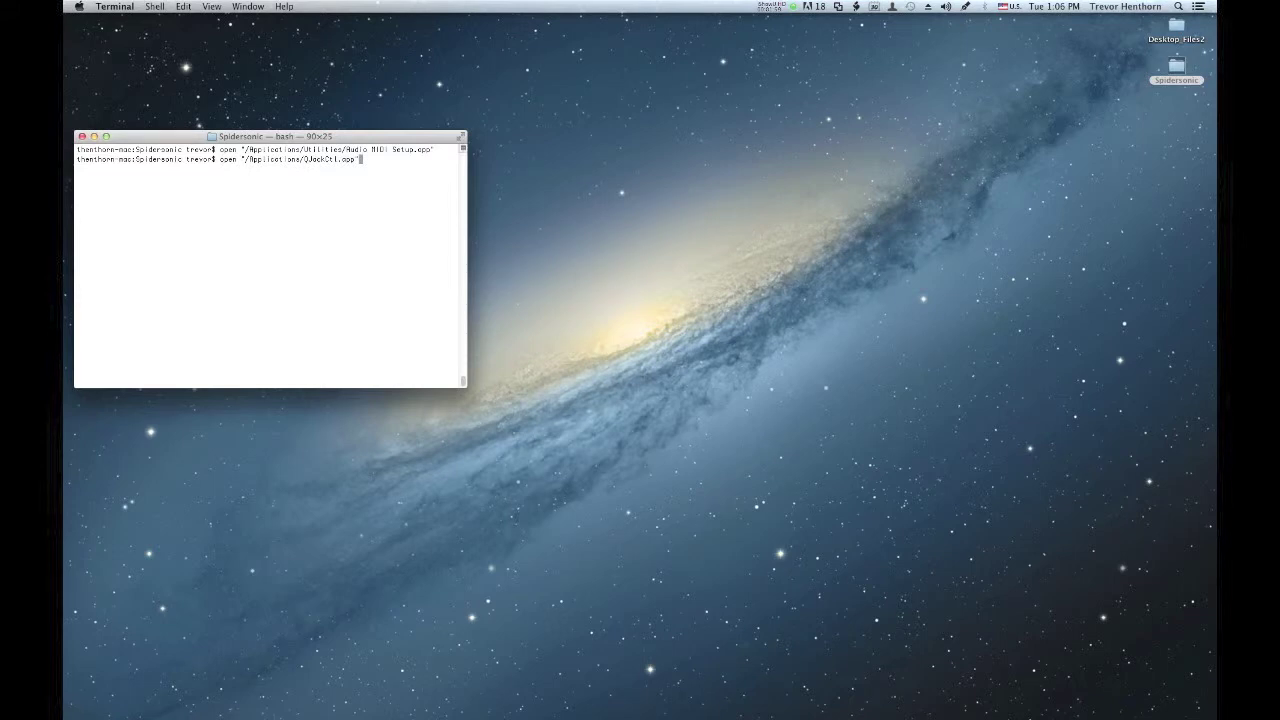
Step: Launch QJackCtl, show its status, connections and message windows, and start JACK at 48000 Hz
key("Return")
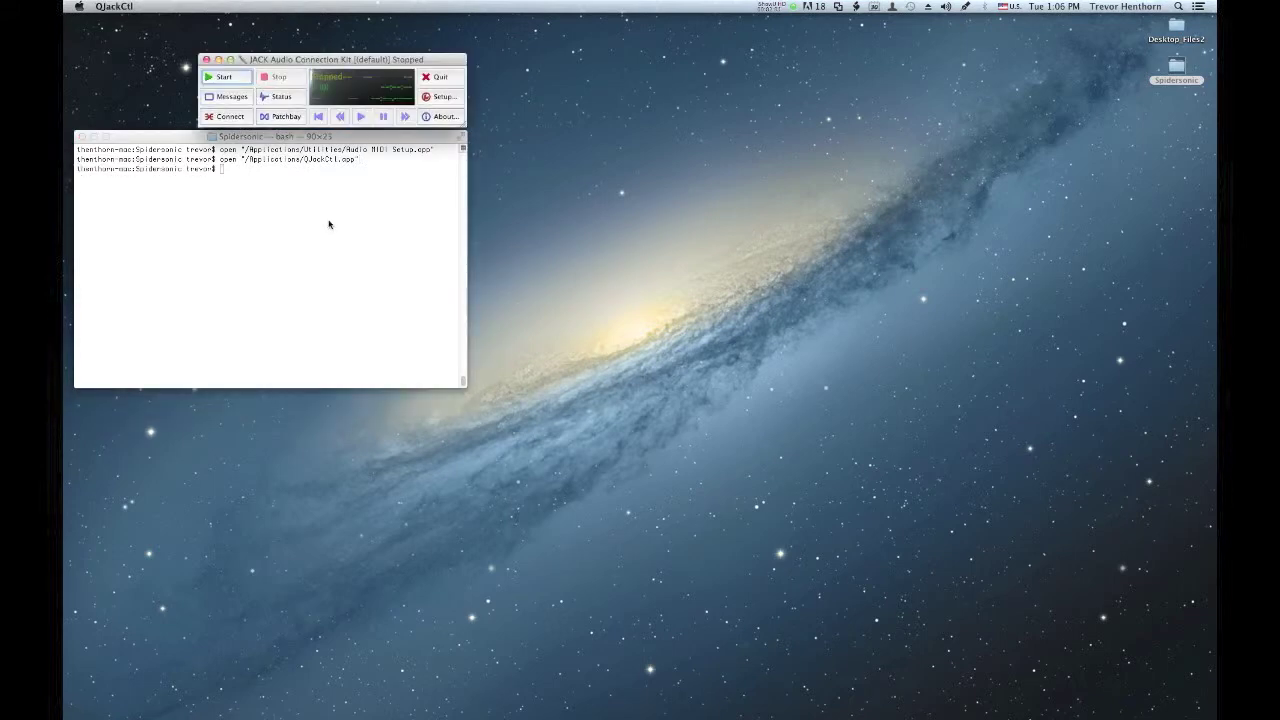
left_click(282, 97)
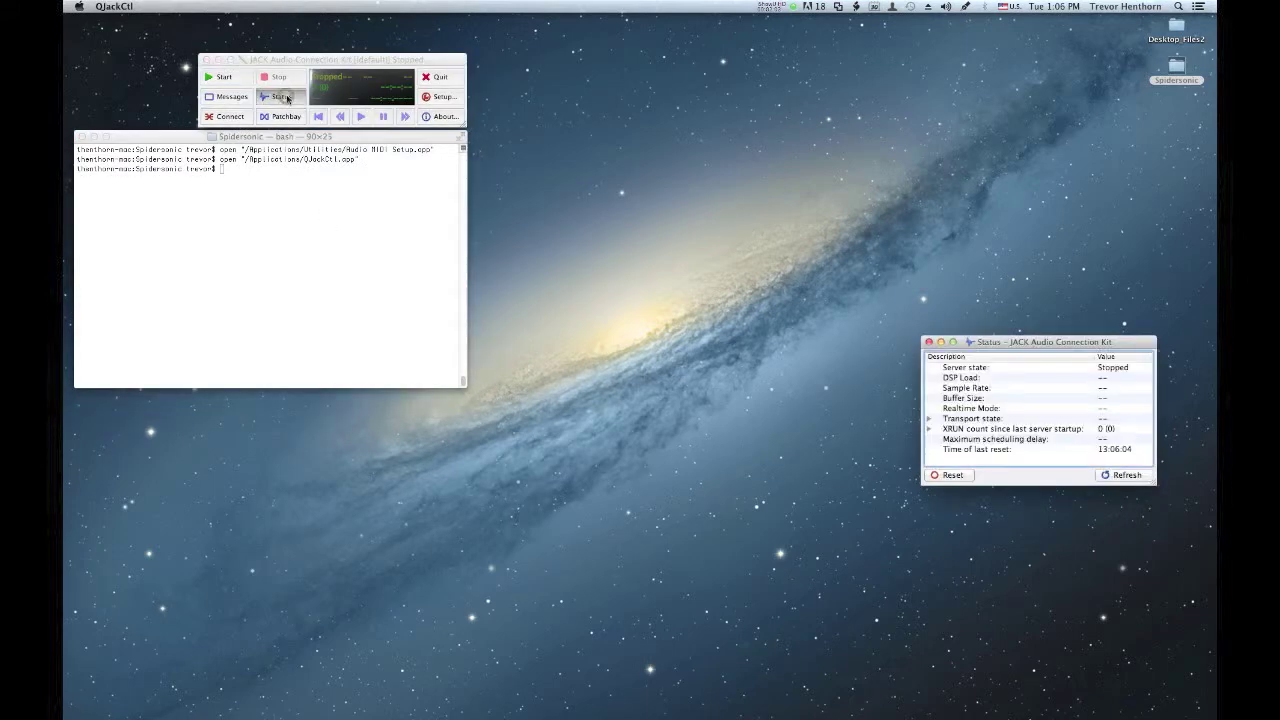
left_click(238, 118)
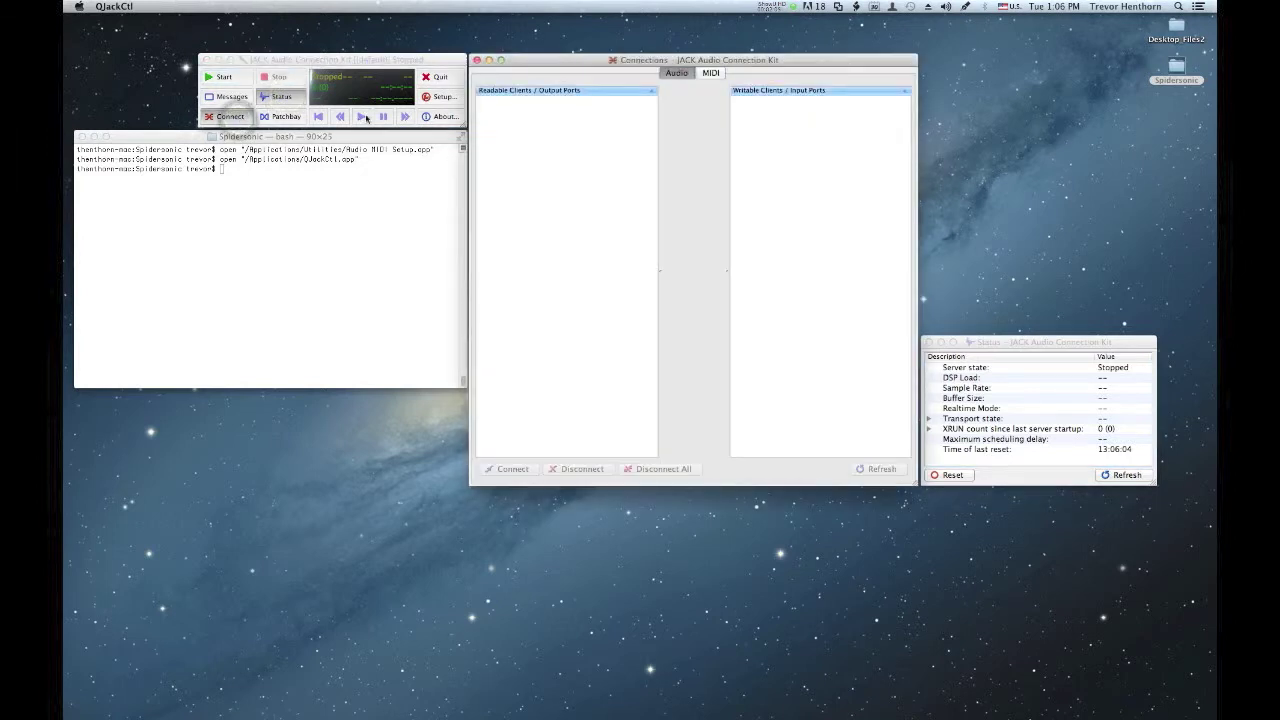
left_click(438, 97)
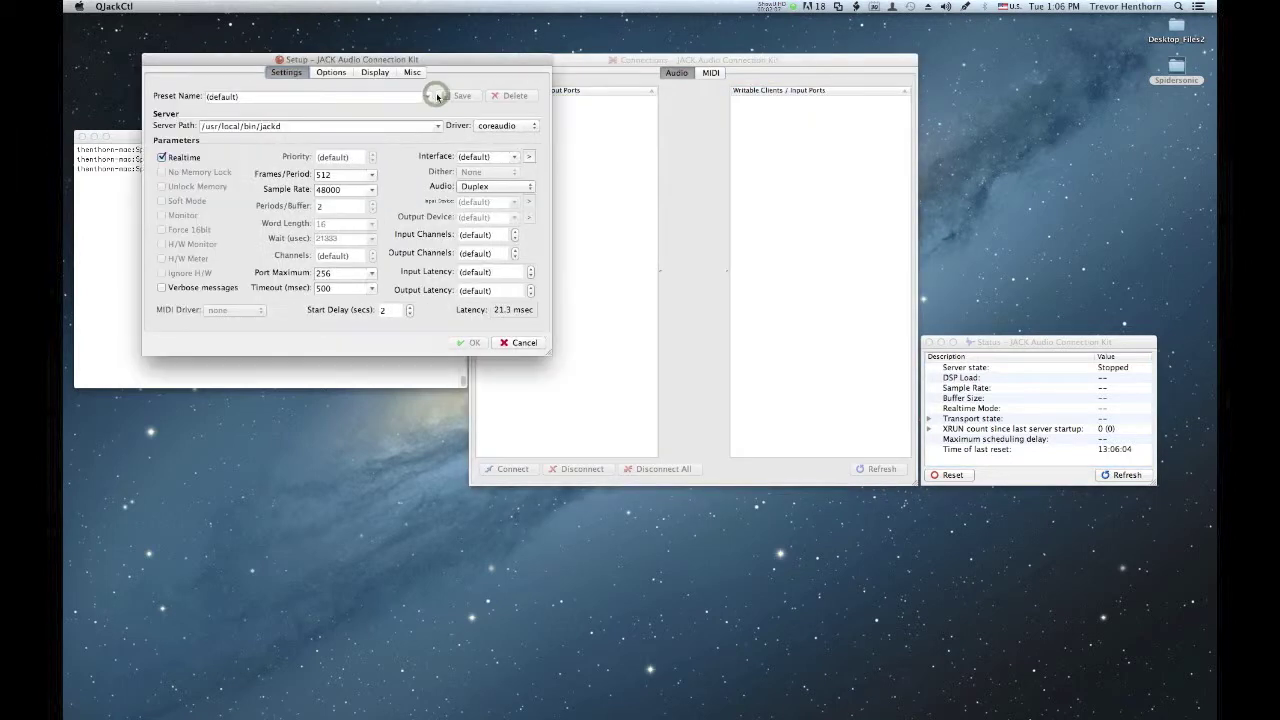
left_click(518, 343)
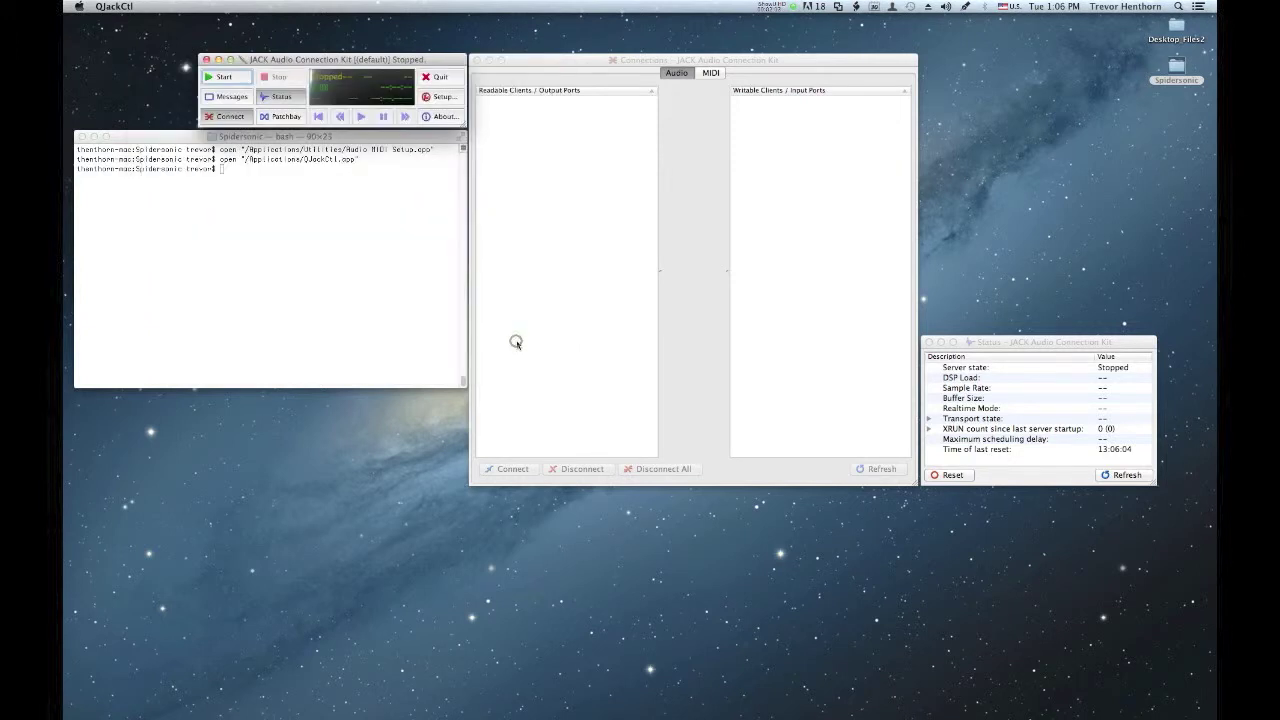
left_click(232, 97)
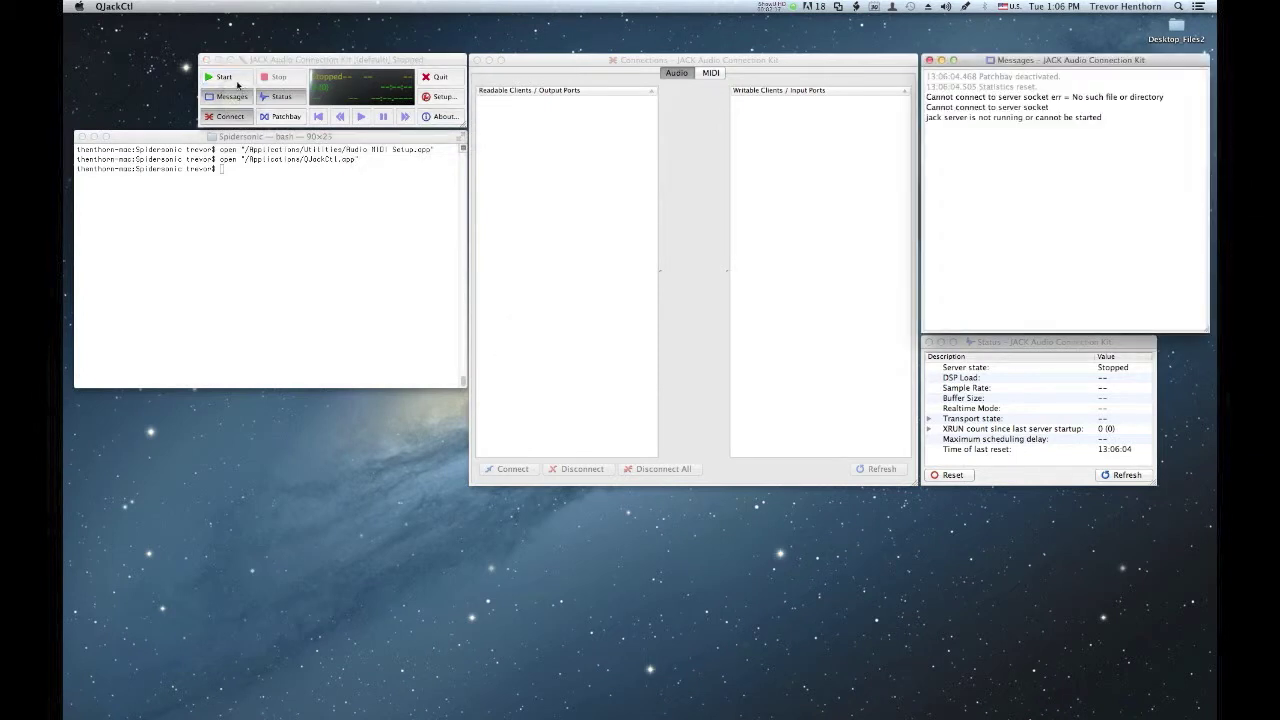
left_click(236, 82)
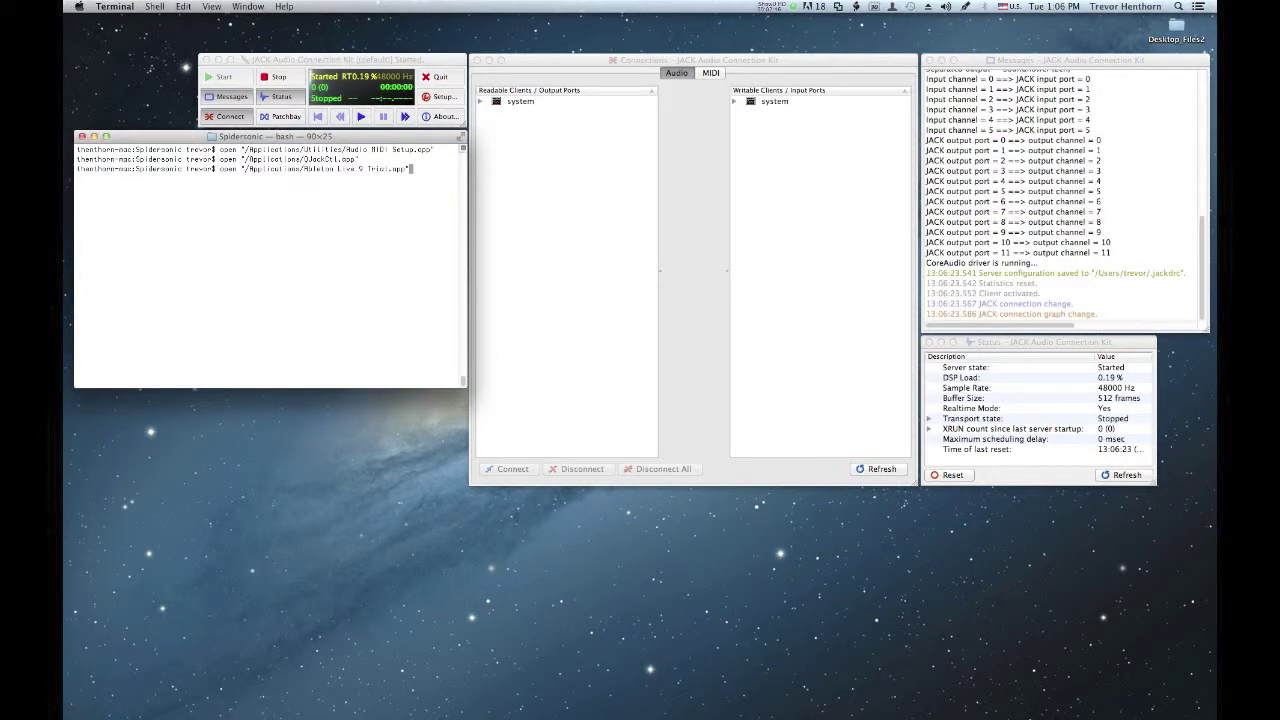
Step: Launch Ableton Live 9 Trial and continue with Save/Export Disabled, acknowledging the authorization alert
key("Return")
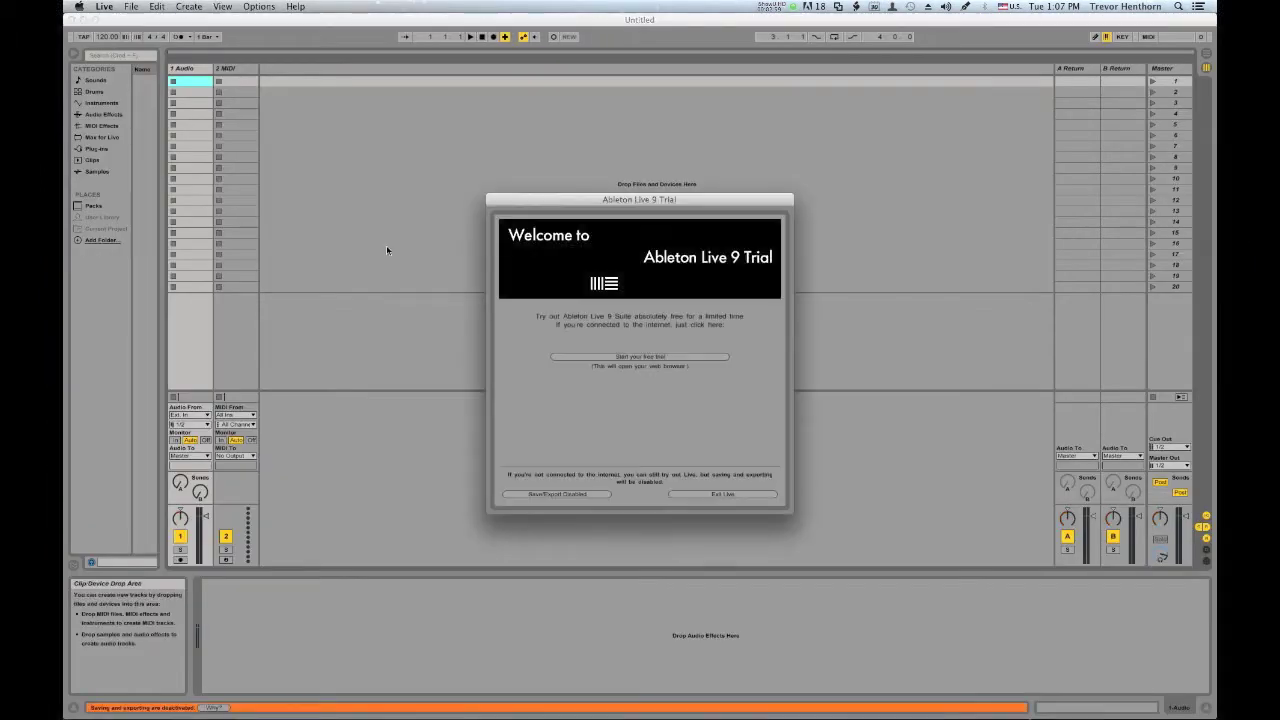
left_click(548, 495)
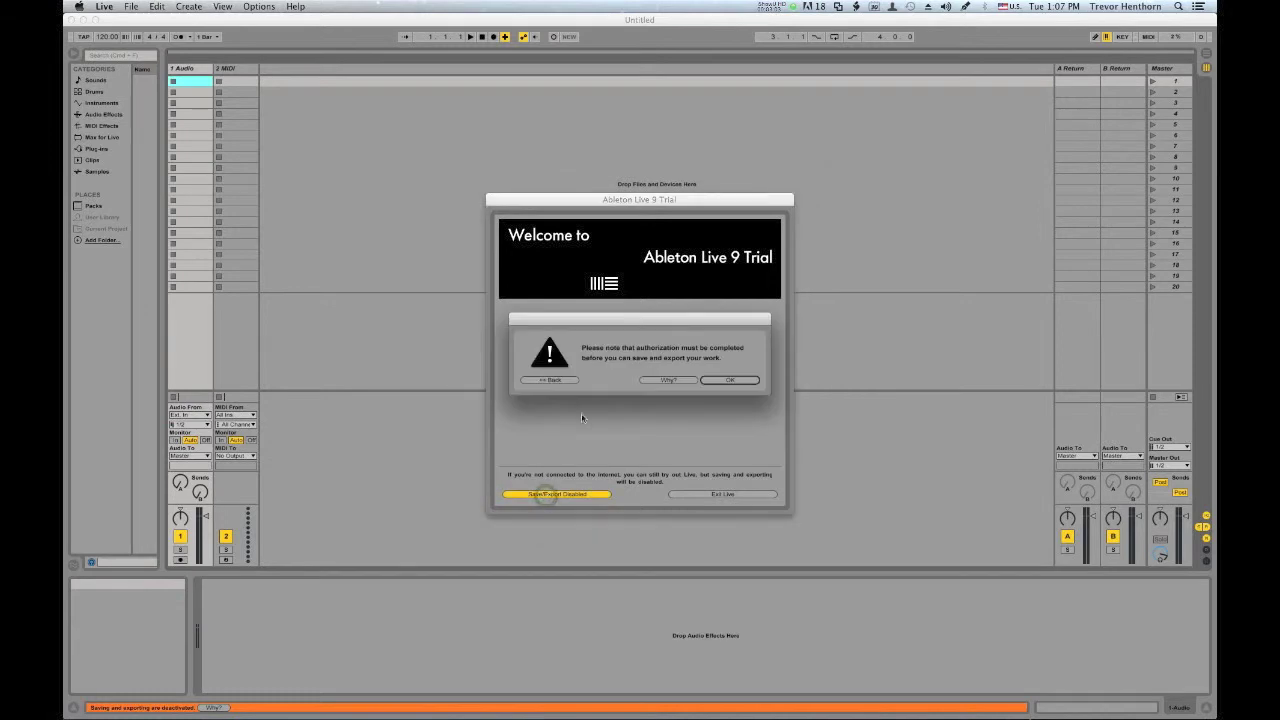
left_click(721, 383)
left_click(720, 383)
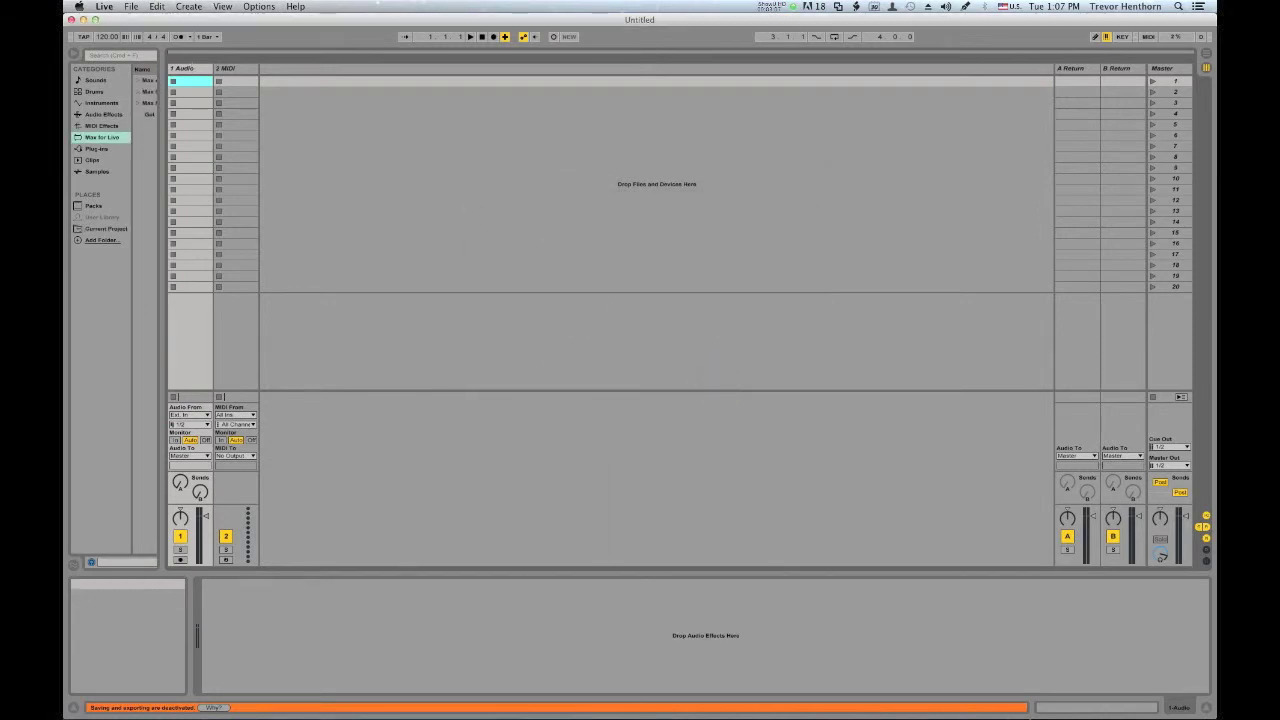
left_click(104, 6)
left_click(120, 38)
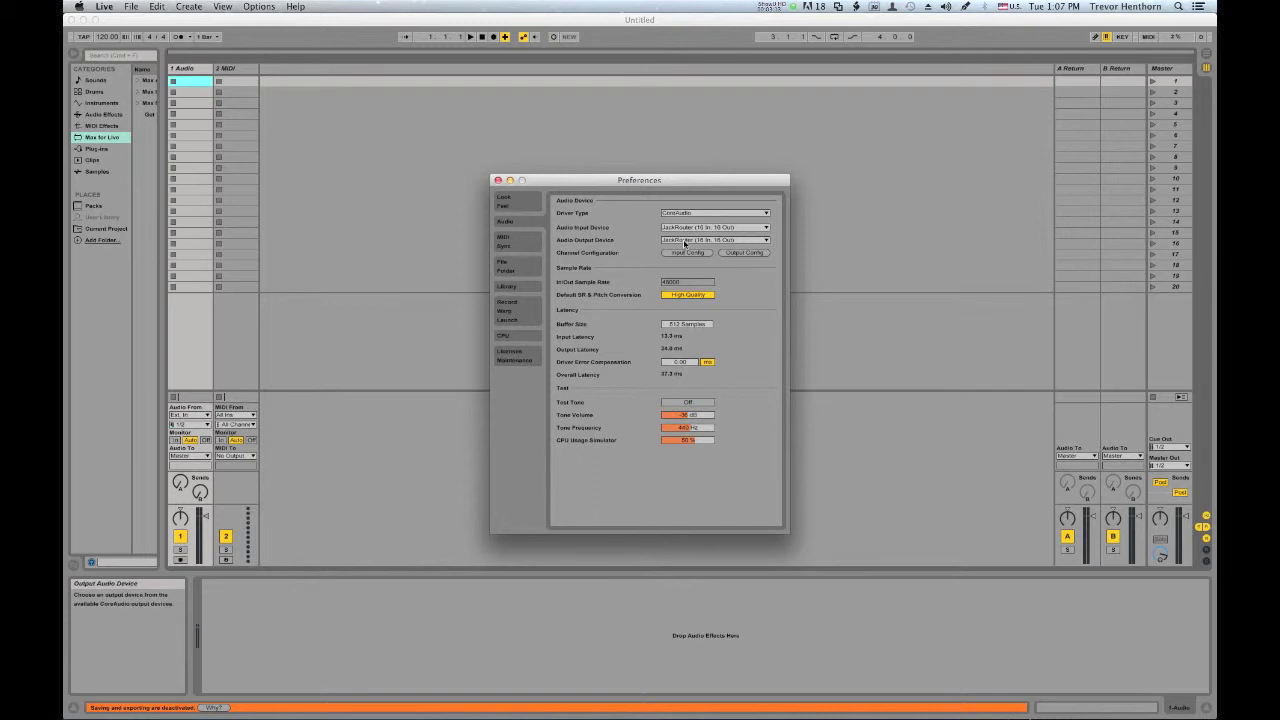
left_click(515, 248)
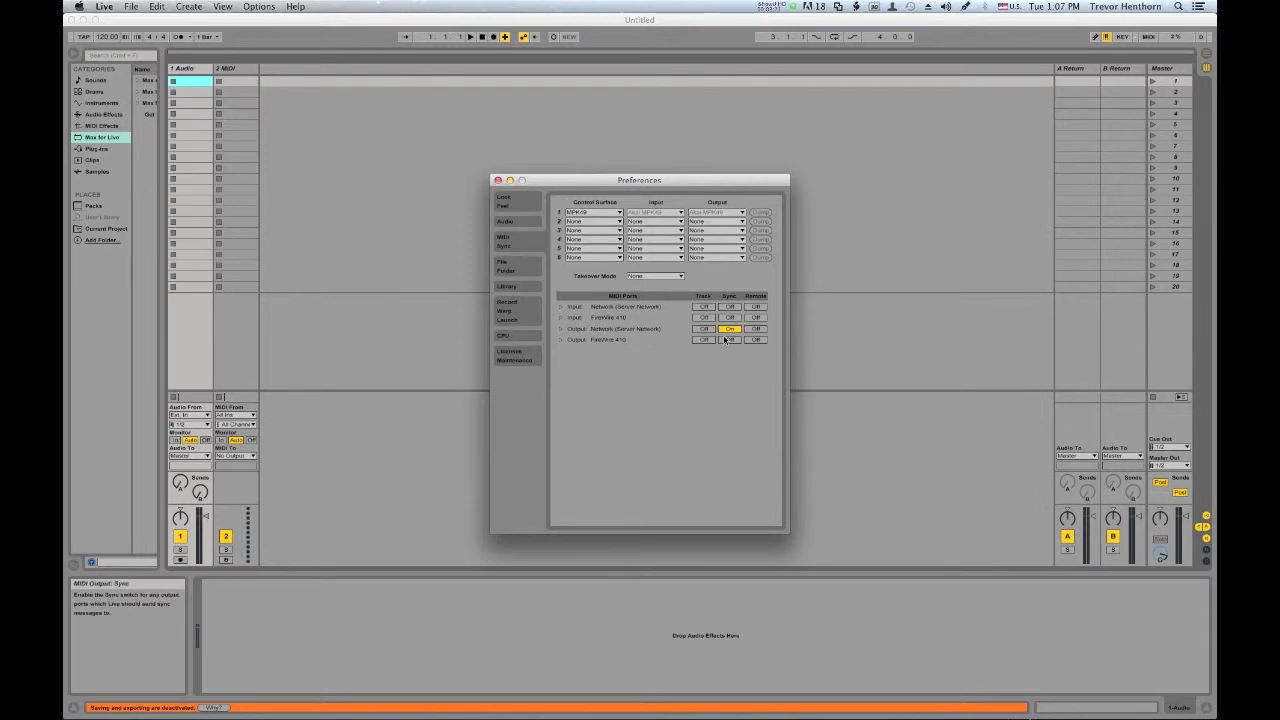
left_click(521, 223)
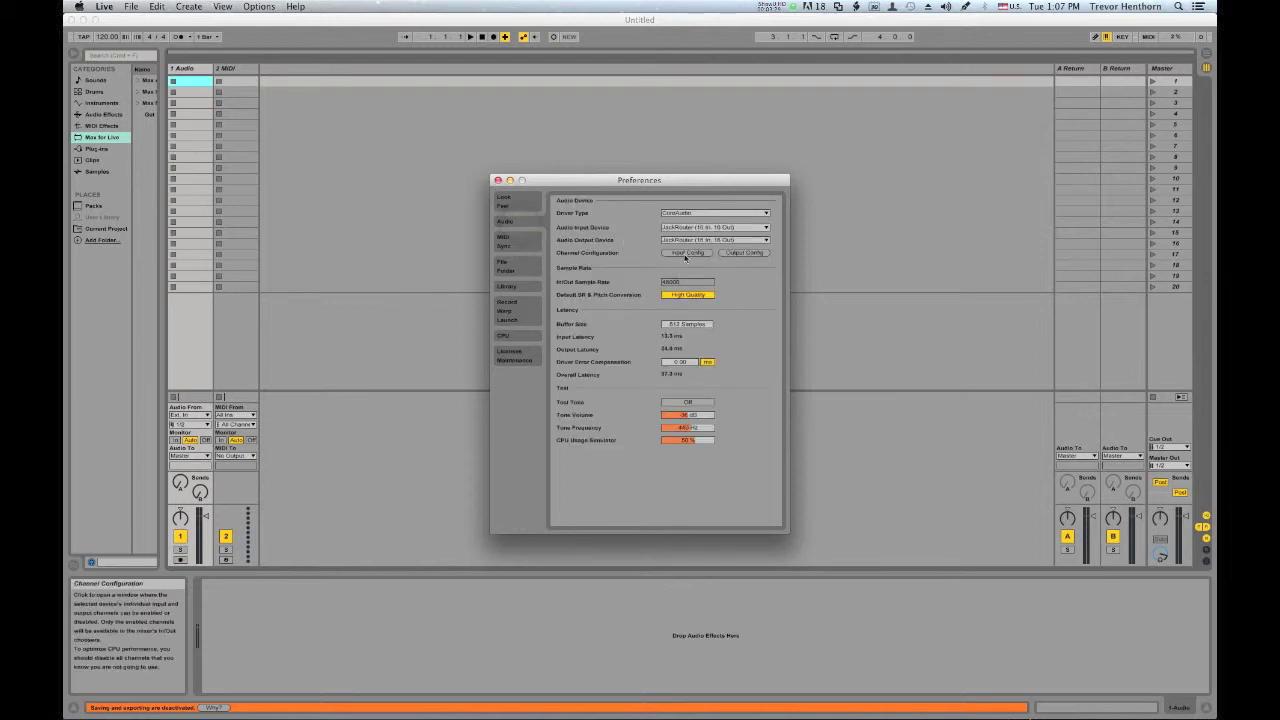
left_click(687, 253)
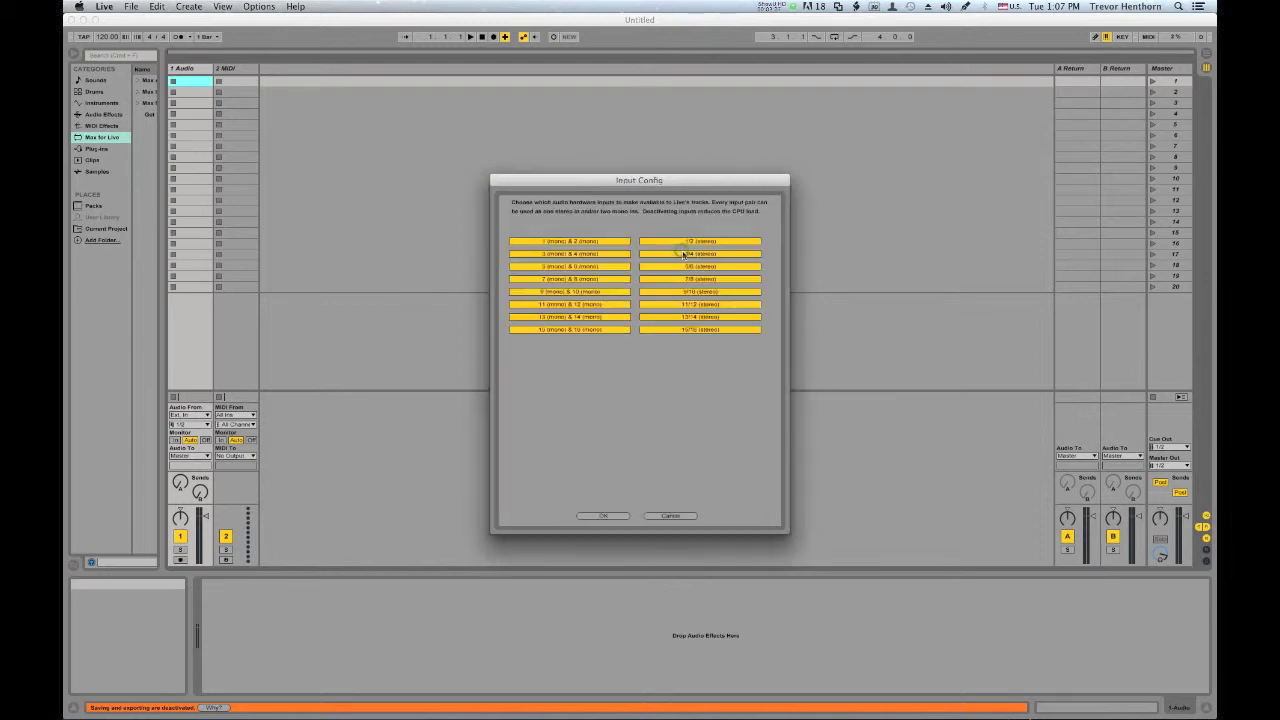
left_click(627, 515)
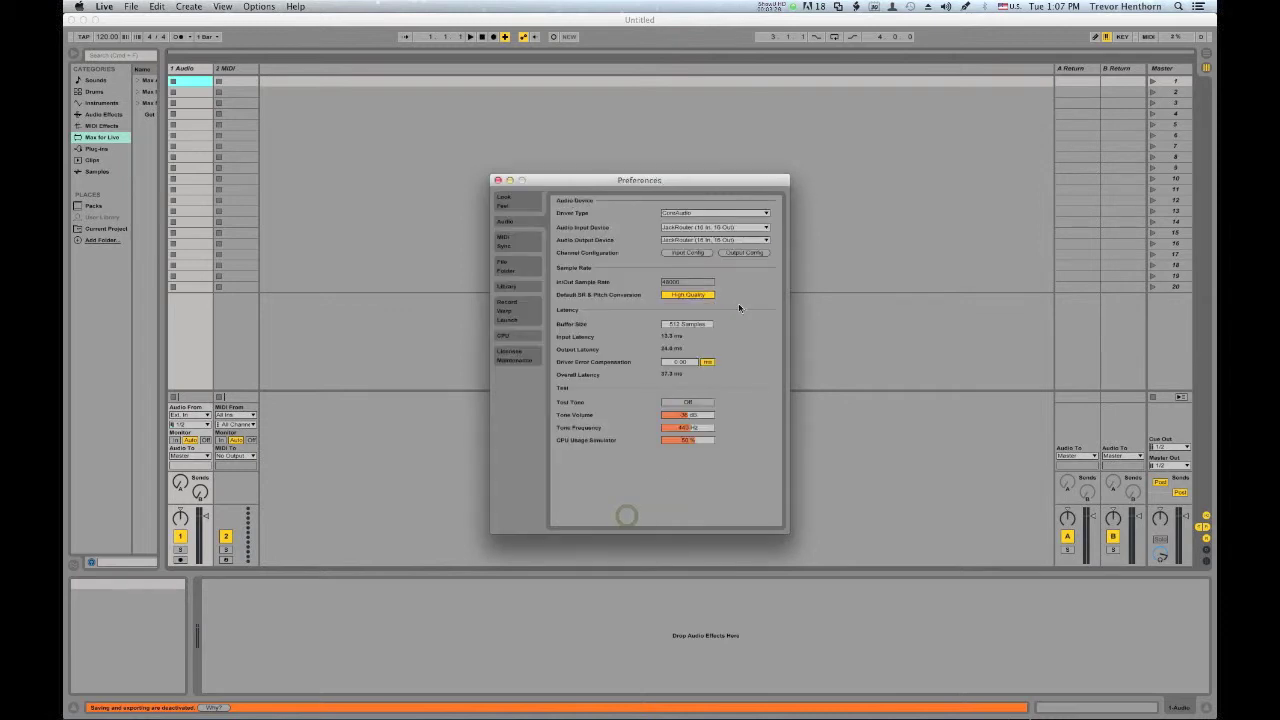
left_click(740, 253)
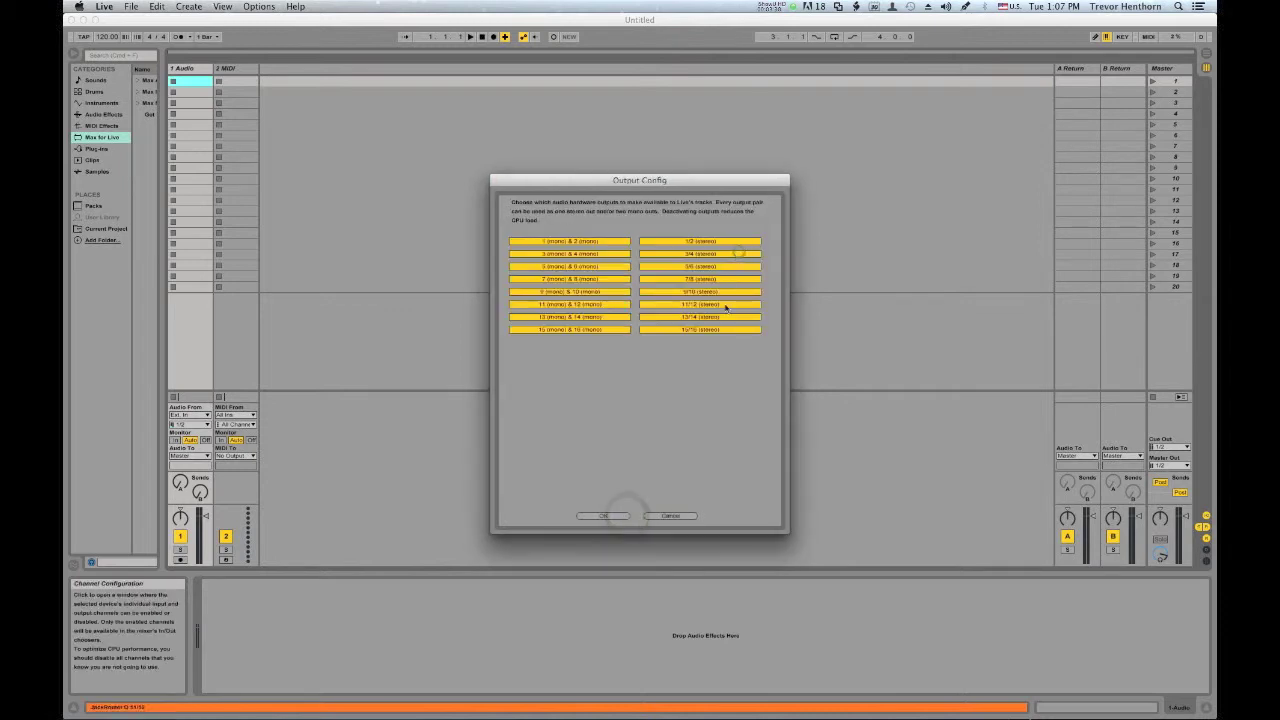
left_click(620, 516)
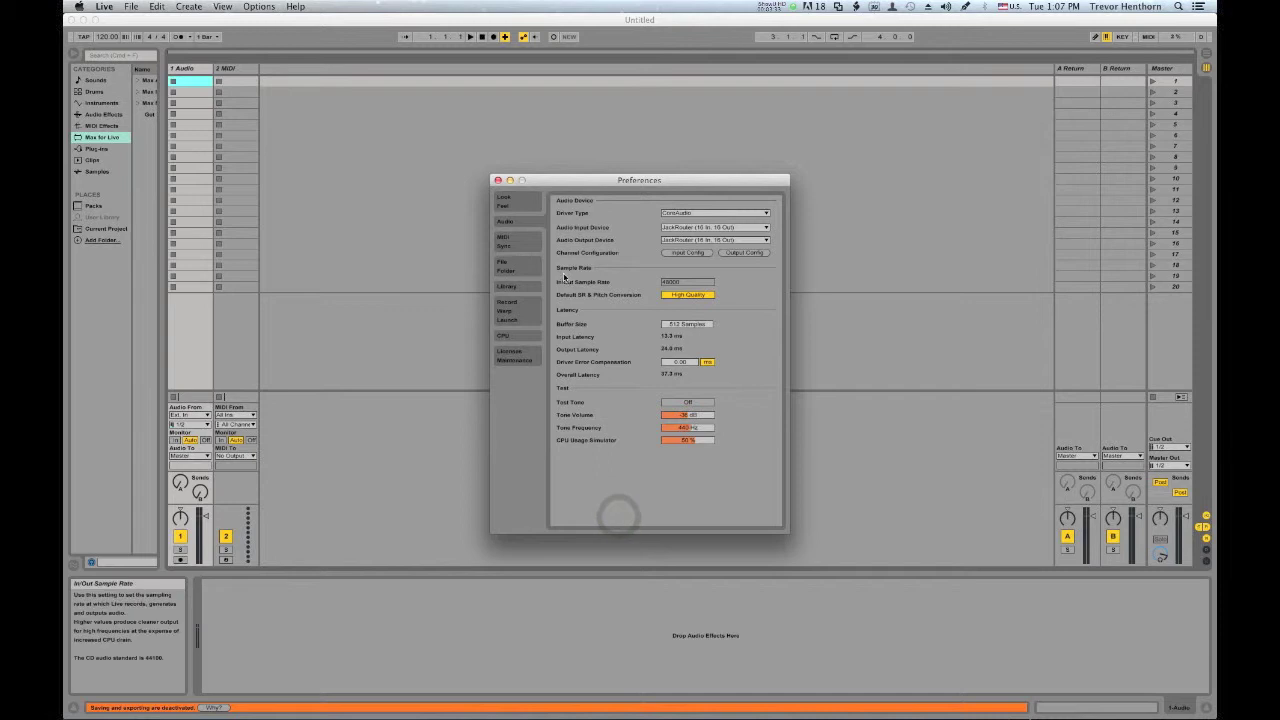
left_click(499, 180)
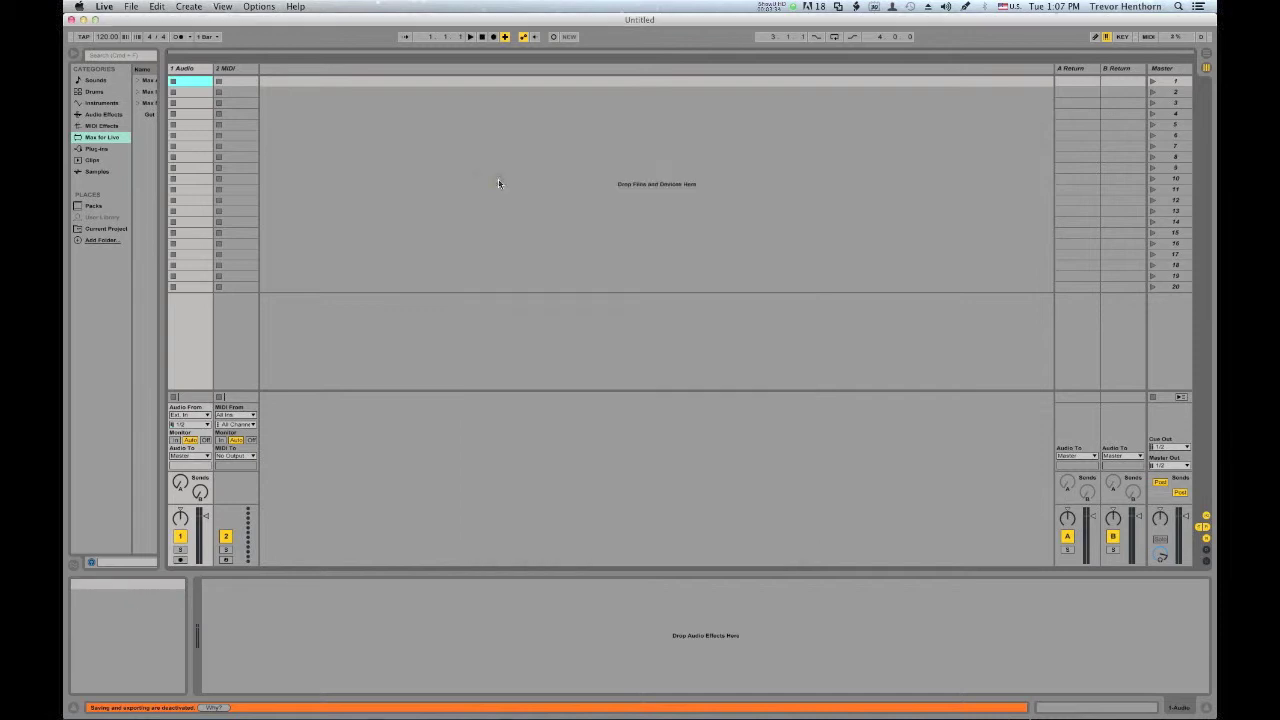
Step: Delete the 2 MIDI track and duplicate the audio tracks until there are 16
left_click(243, 69)
key("Delete")
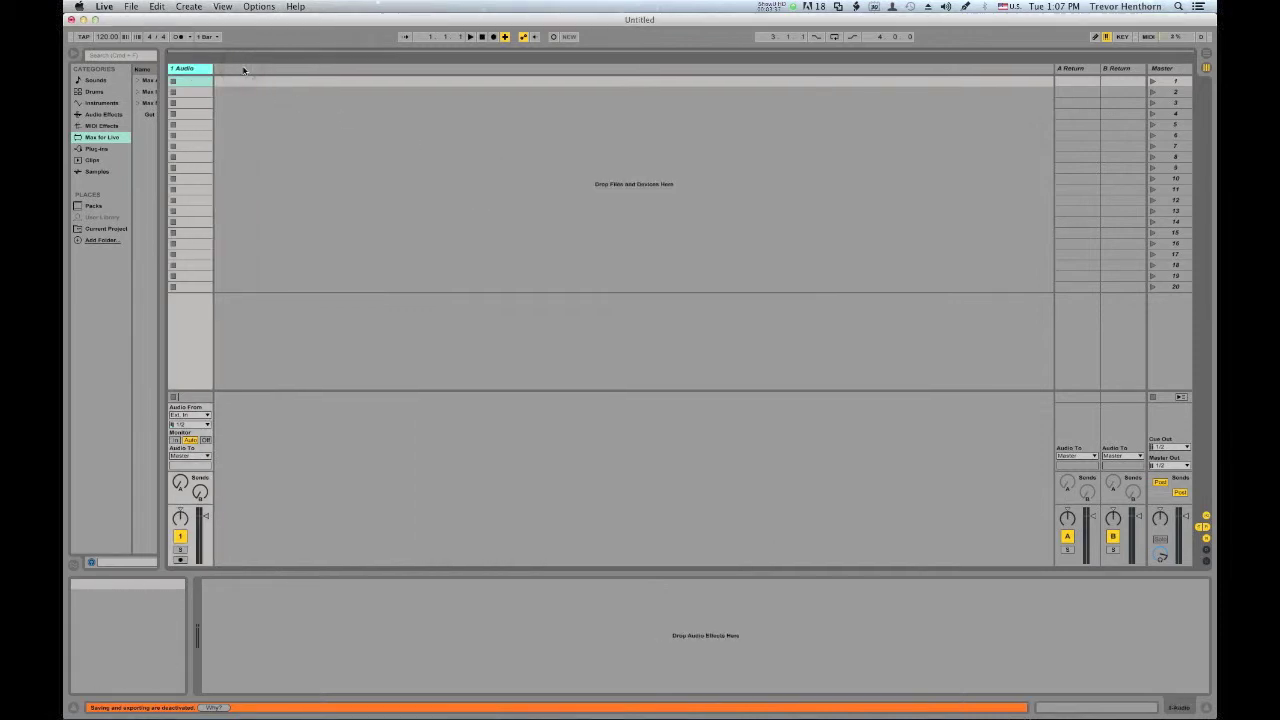
key("super+d")
key("super+d")
key("super+d")
key("super+d")
key("super+d")
key("super+d")
key("super+d")
key("super+d")
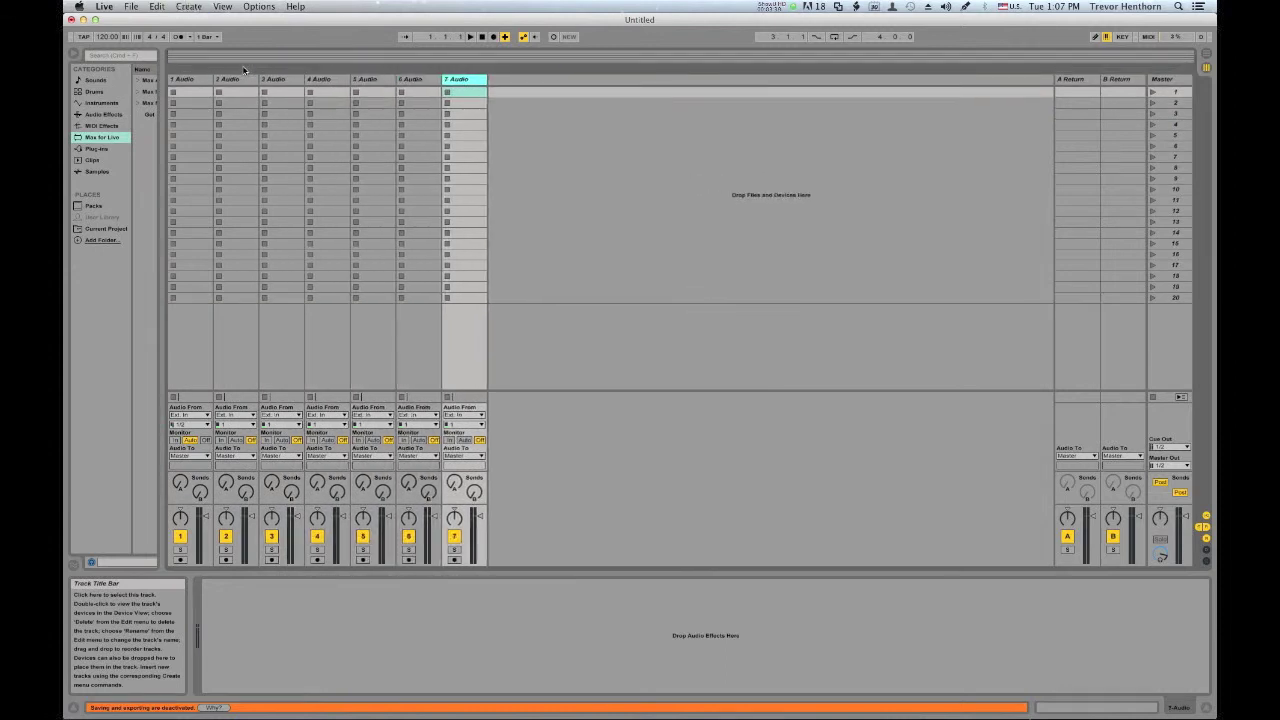
key("super+d")
key("super+d")
key("super+d")
key("super+d")
key("super+d")
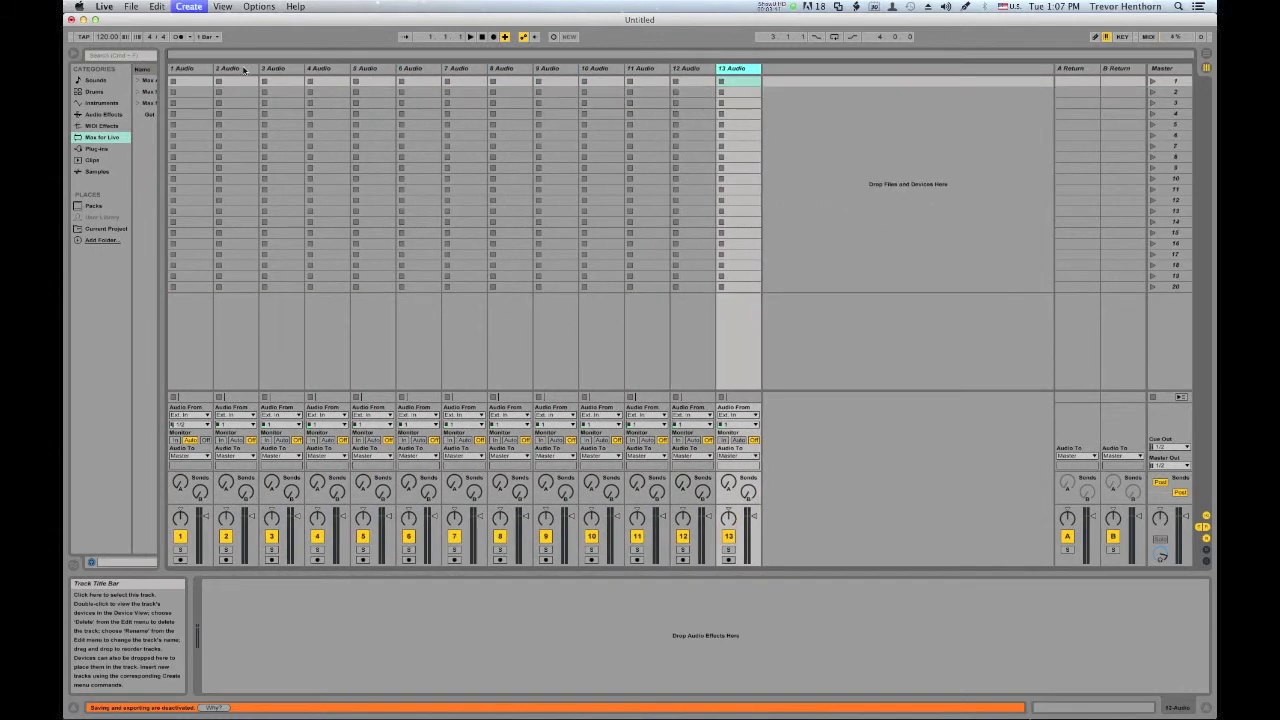
key("super+d")
key("super+d")
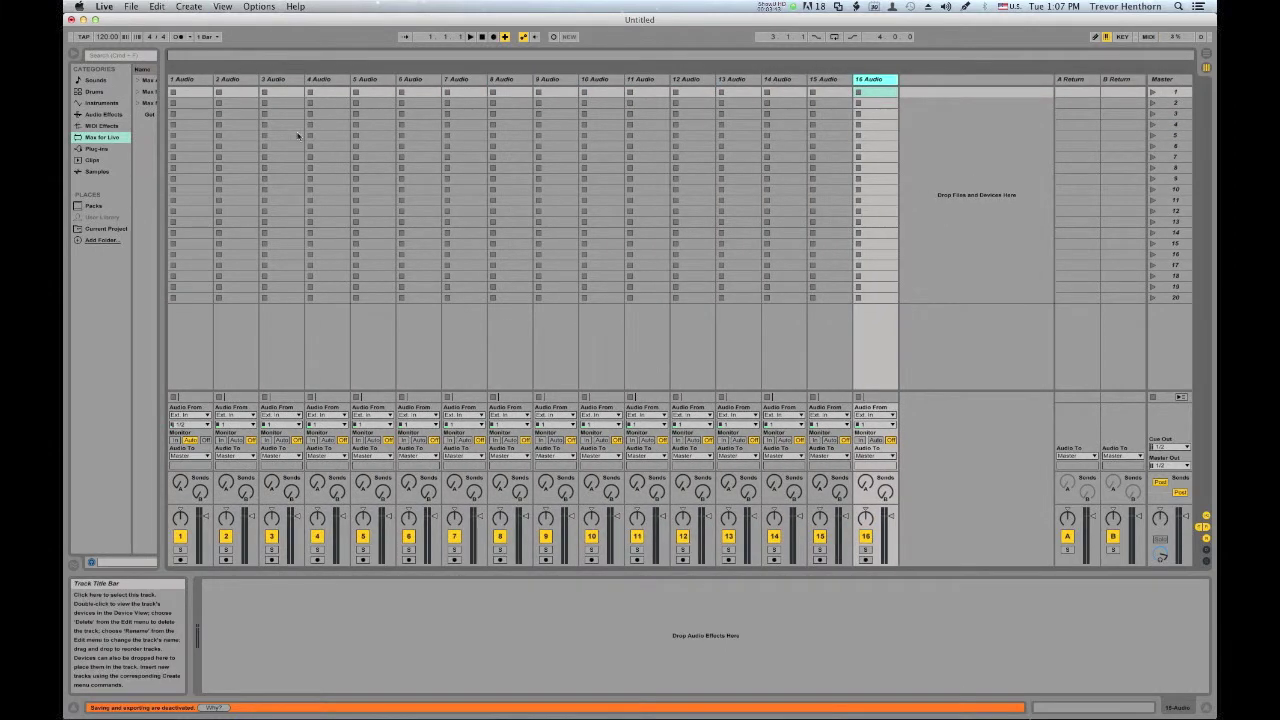
Step: Assign input channels 1 through 8 to audio tracks 1–8
left_click(189, 424)
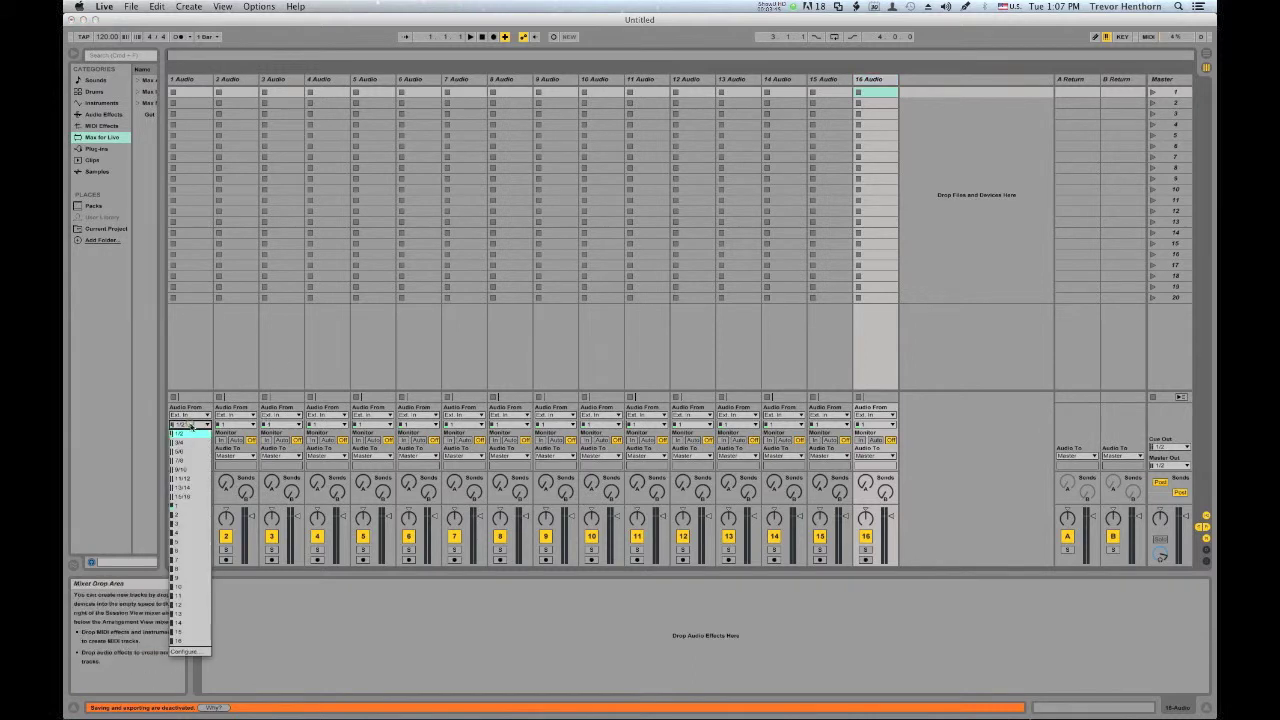
left_click(182, 516)
left_click(234, 424)
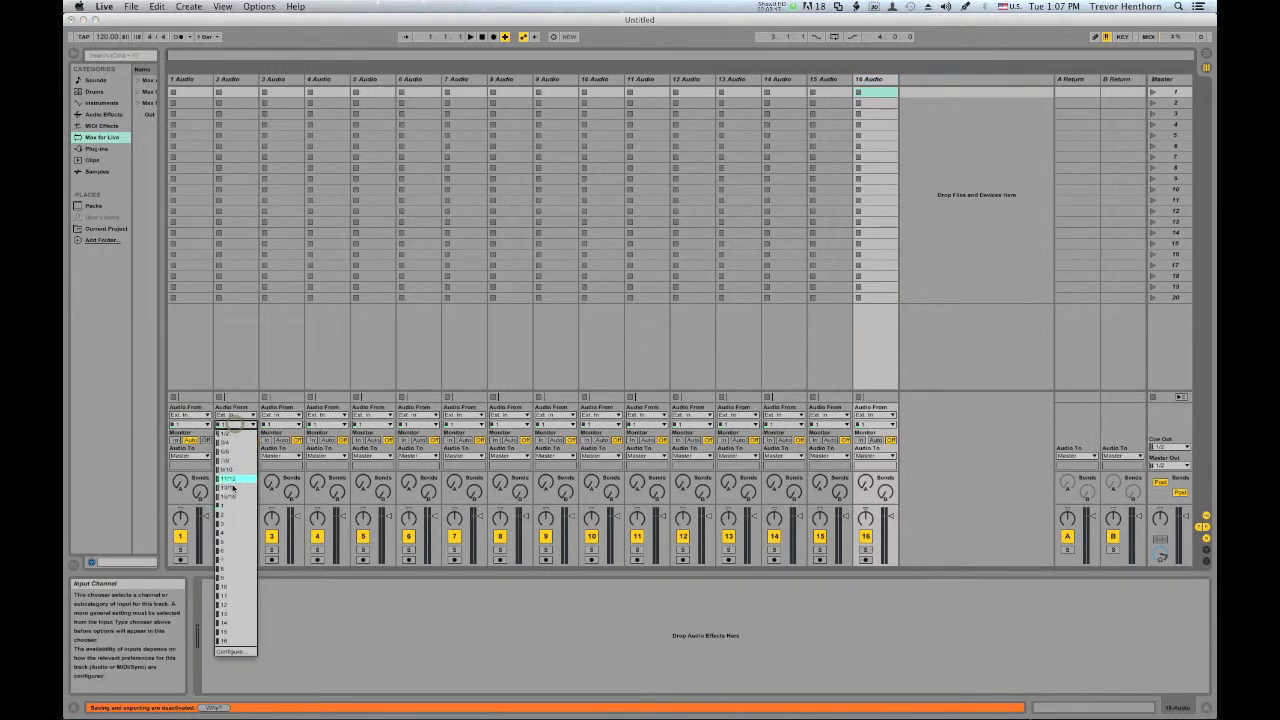
left_click(234, 516)
left_click(290, 424)
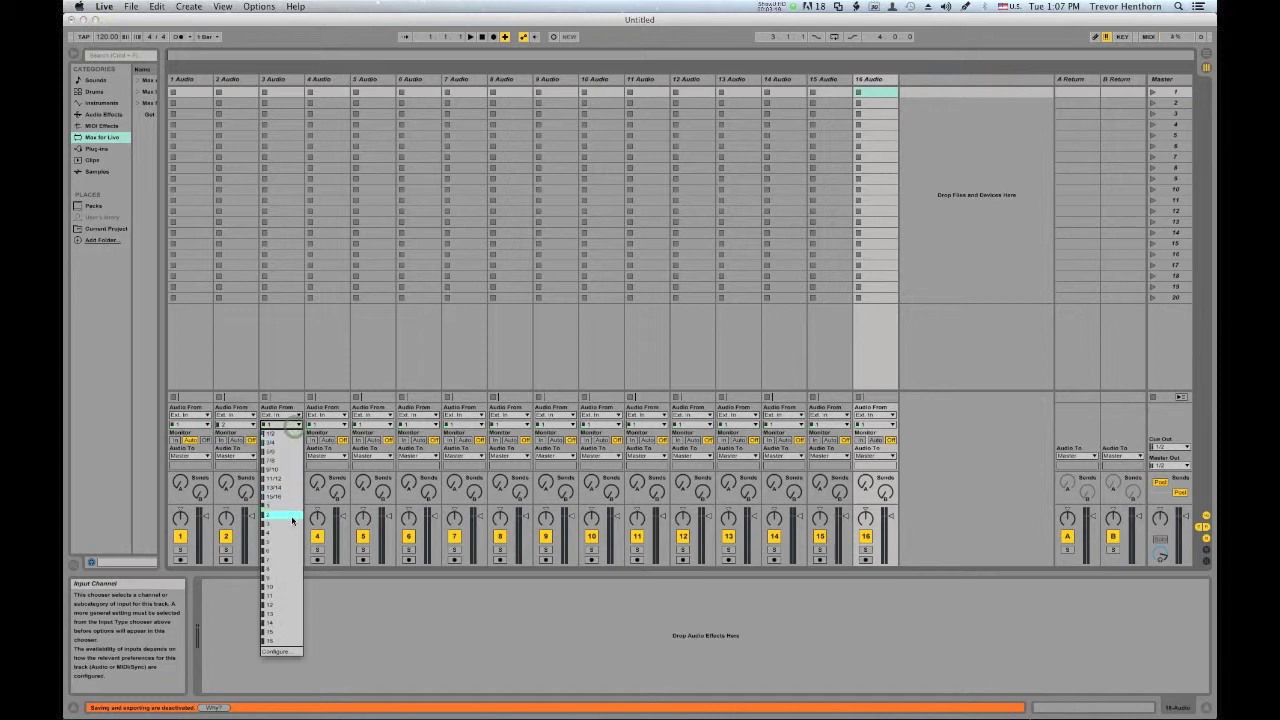
left_click(290, 524)
left_click(336, 424)
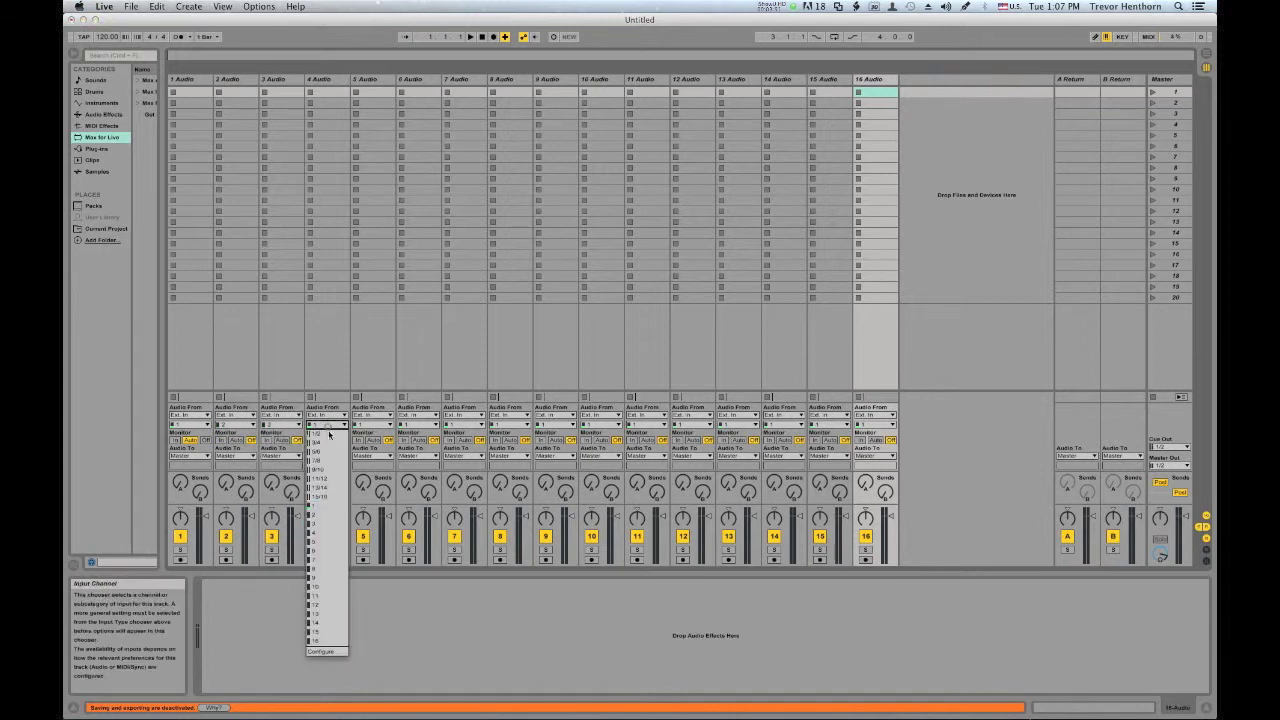
left_click(329, 539)
left_click(382, 424)
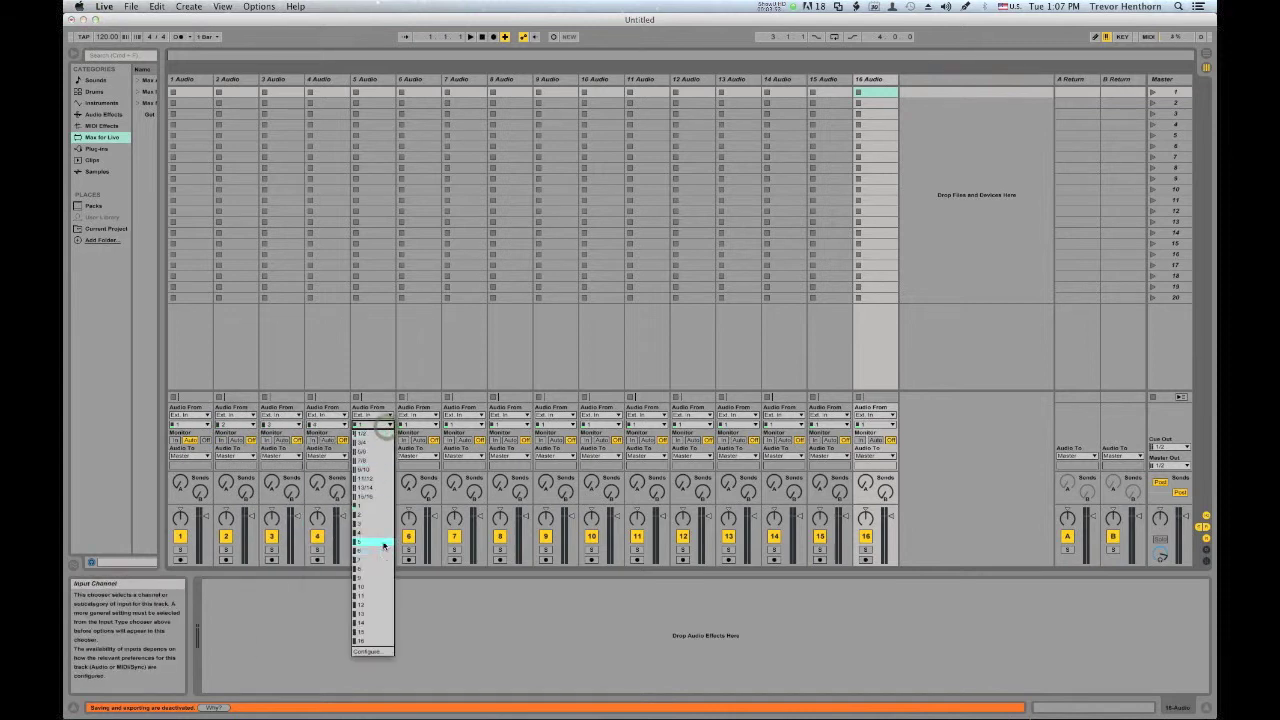
left_click(383, 544)
left_click(428, 424)
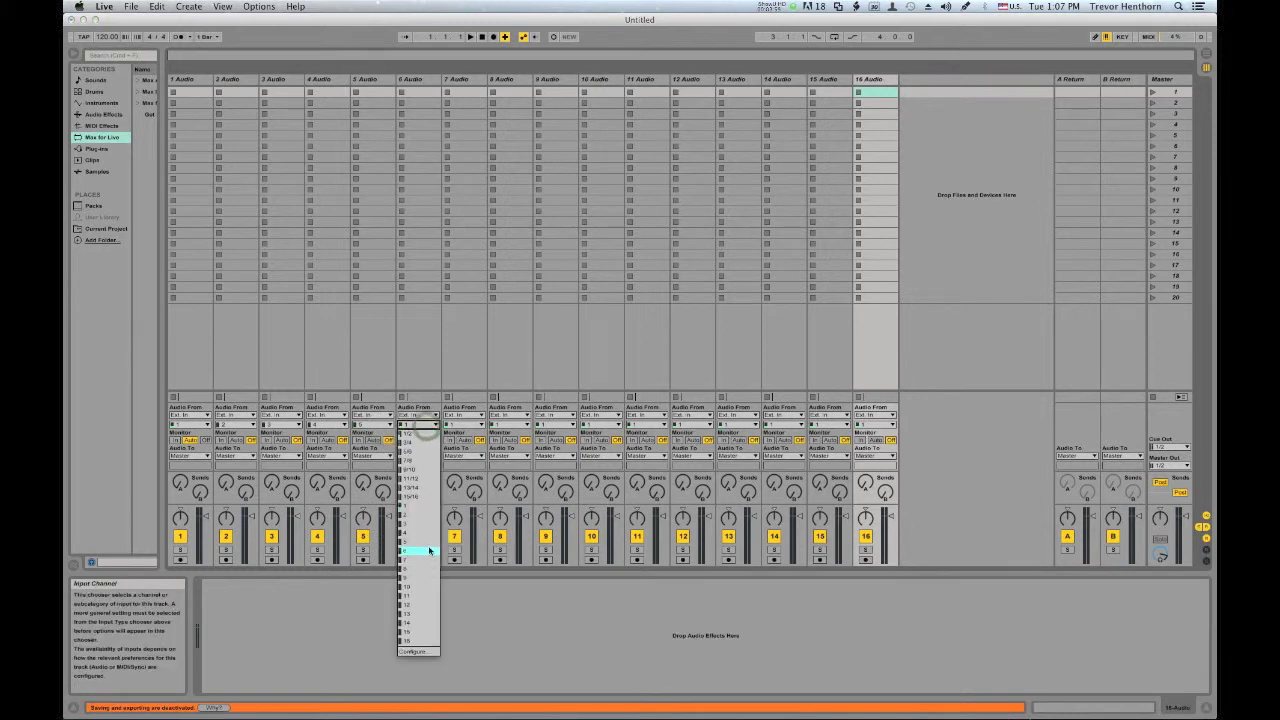
left_click(429, 550)
left_click(474, 424)
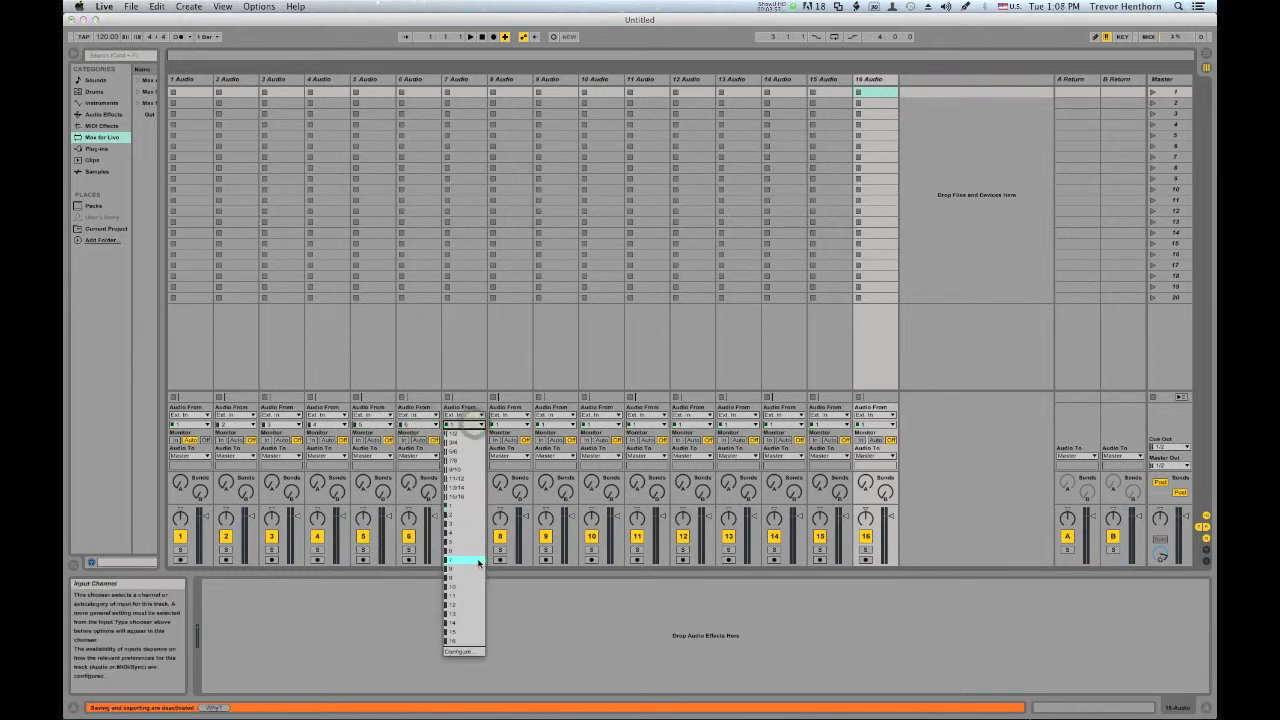
left_click(478, 562)
left_click(520, 424)
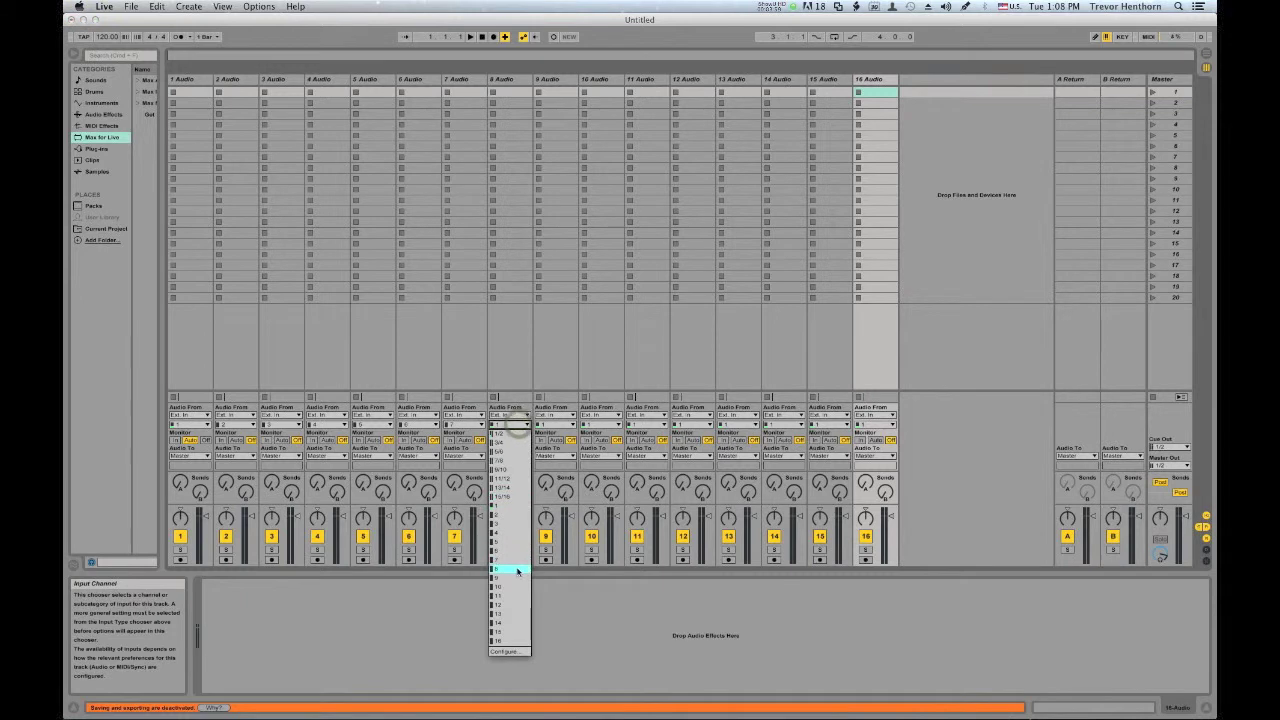
left_click(517, 570)
Step: Assign input channels 9 through 16 to audio tracks 9–16
left_click(566, 424)
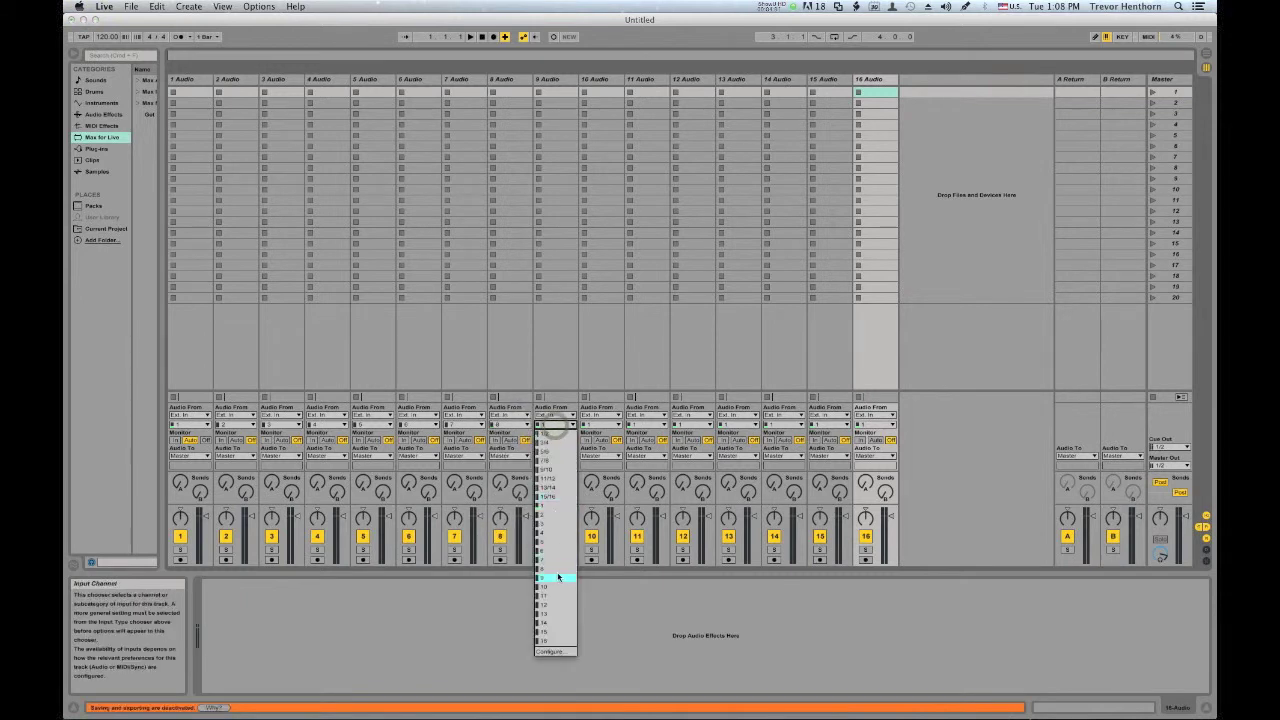
left_click(559, 578)
left_click(612, 424)
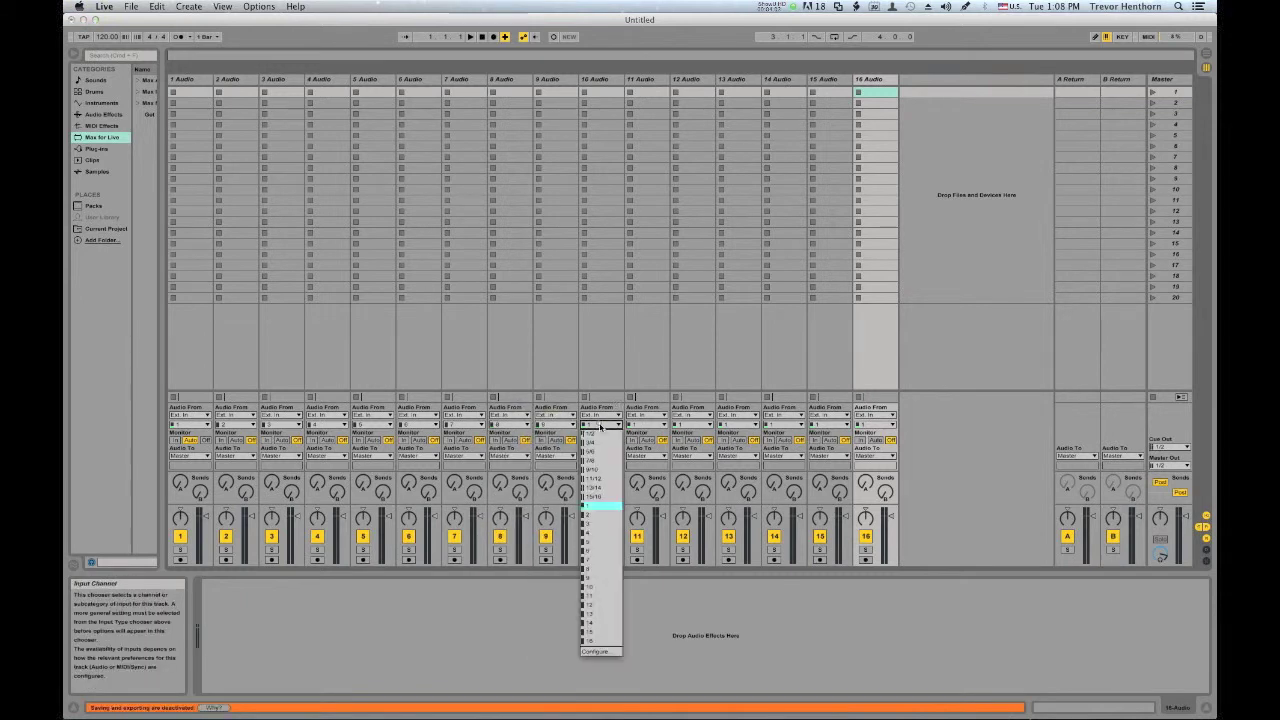
left_click(597, 591)
left_click(656, 424)
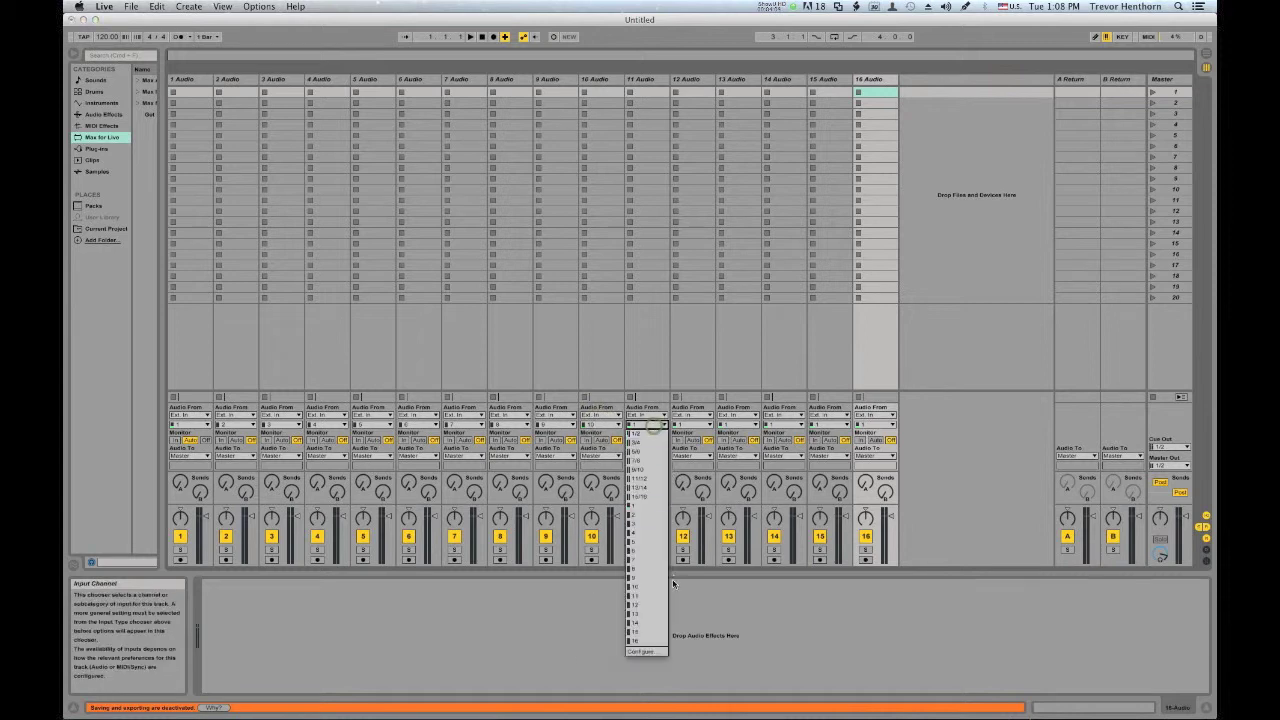
left_click(648, 595)
left_click(702, 424)
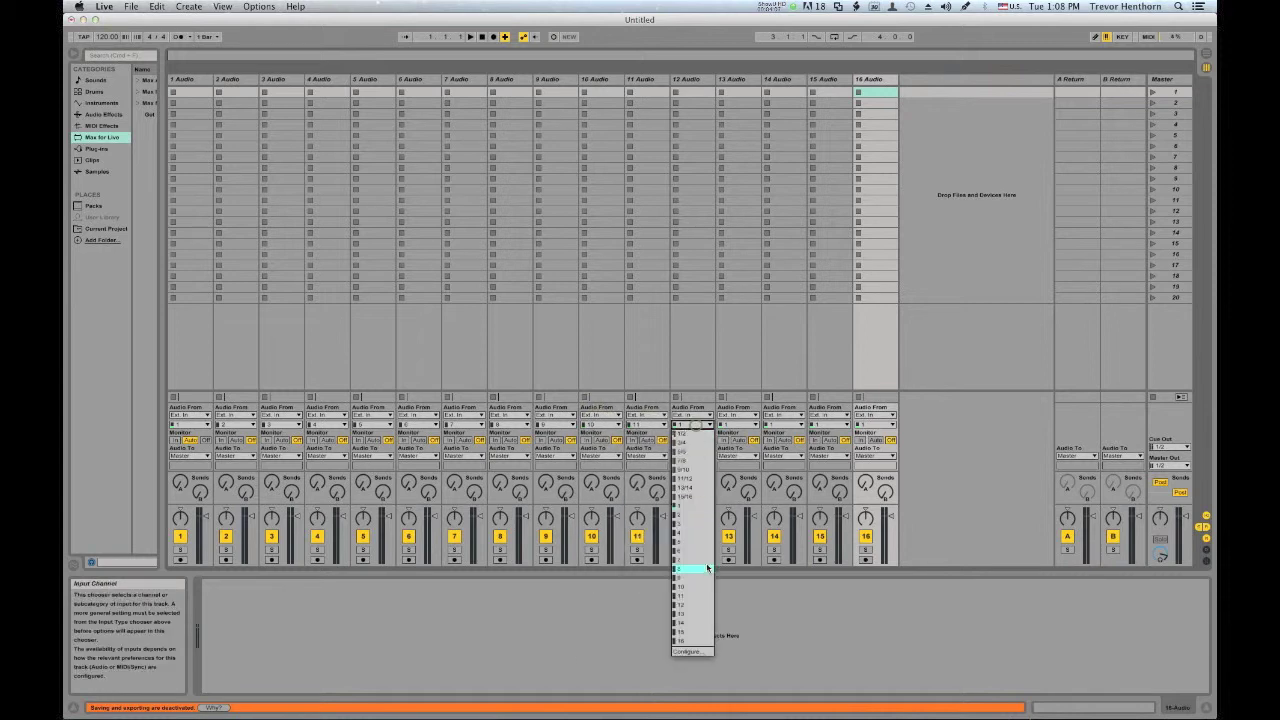
left_click(700, 604)
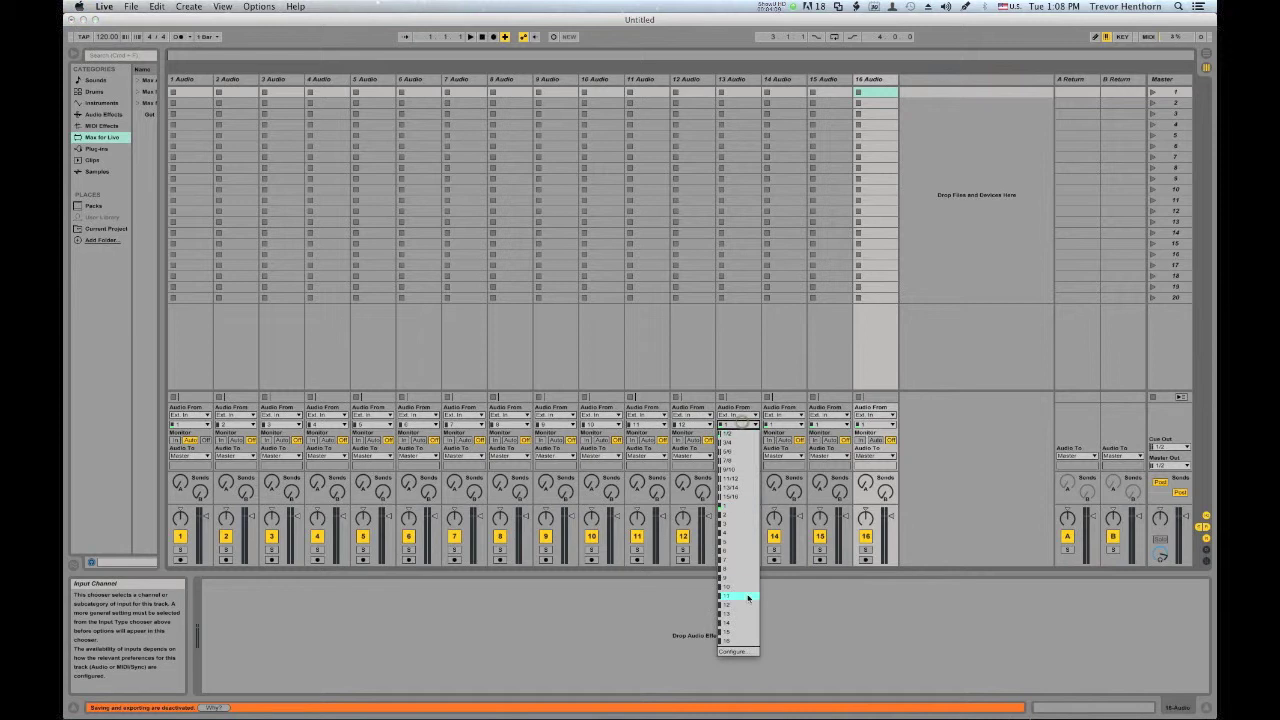
left_click(740, 612)
left_click(784, 424)
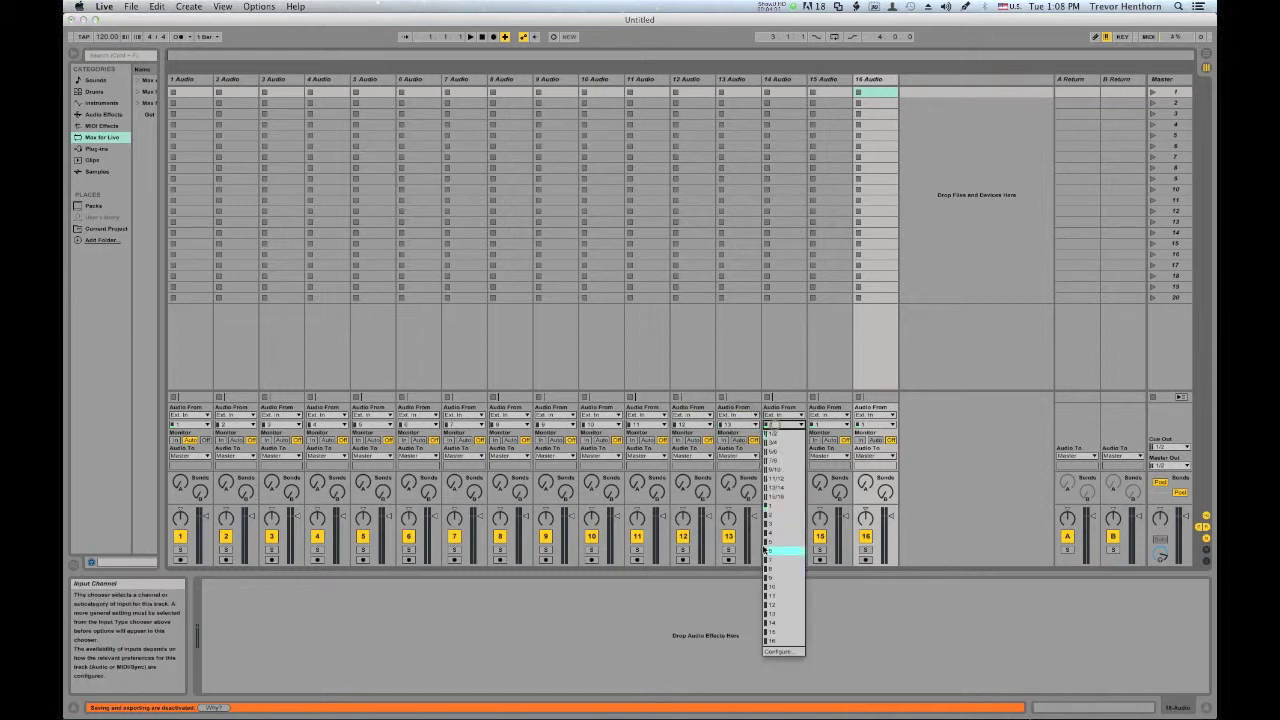
left_click(784, 622)
left_click(829, 425)
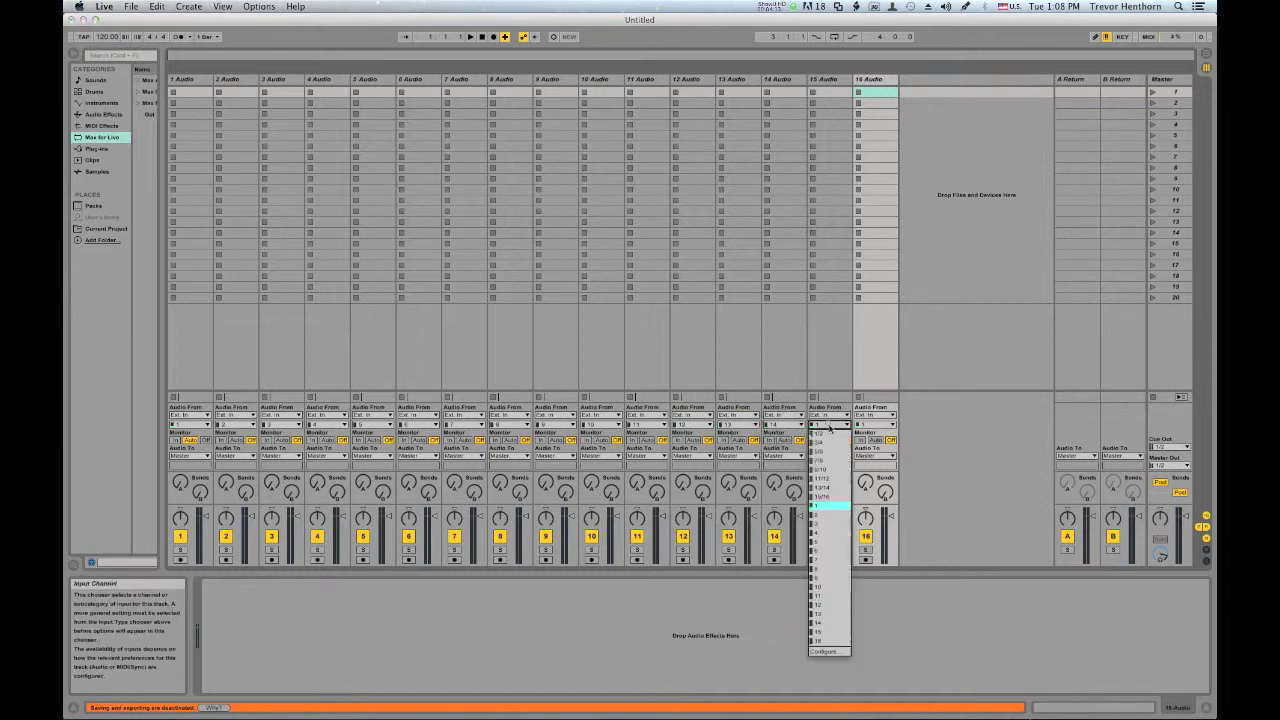
left_click(830, 630)
left_click(876, 424)
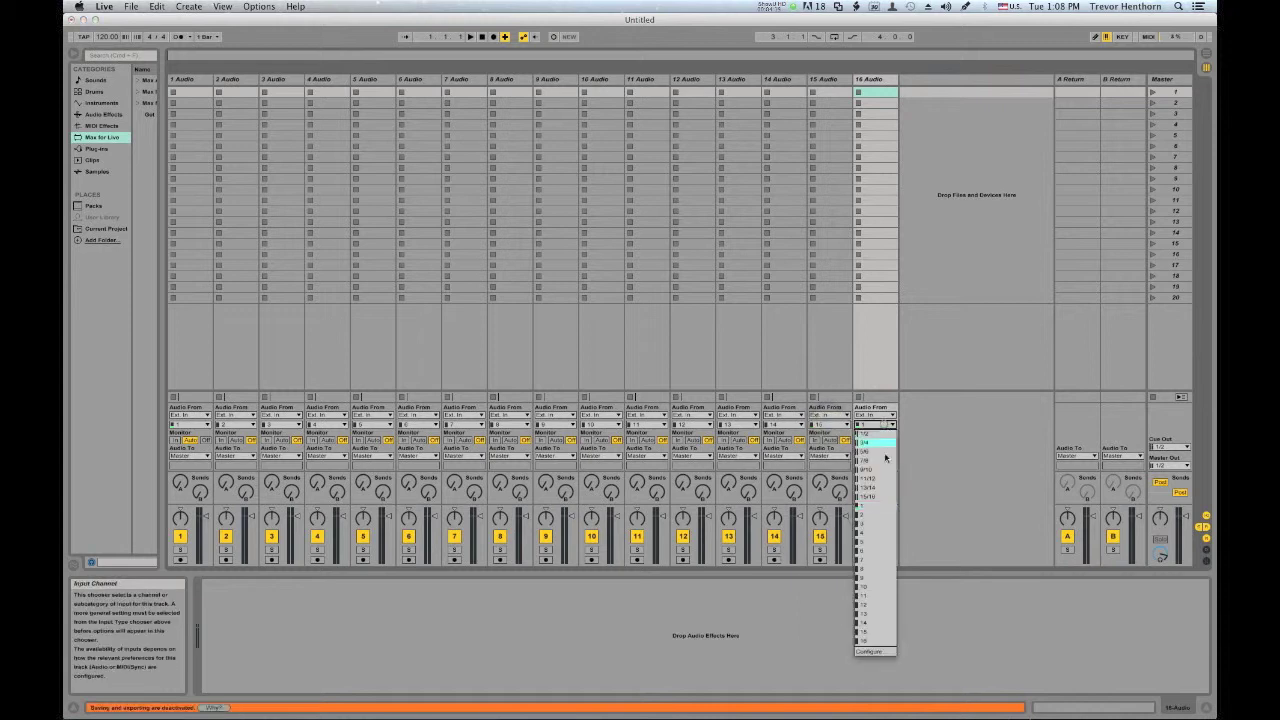
left_click(886, 641)
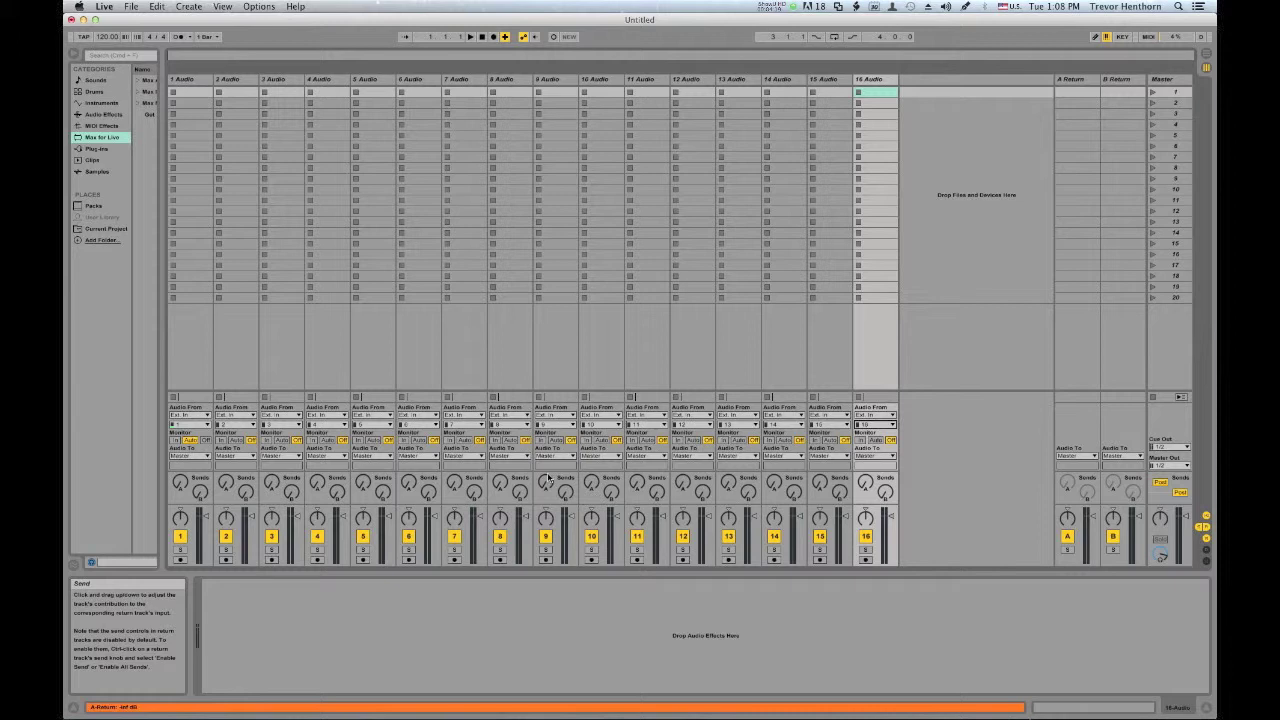
Step: Arm tracks 8 through 16 for recording
left_click(500, 560)
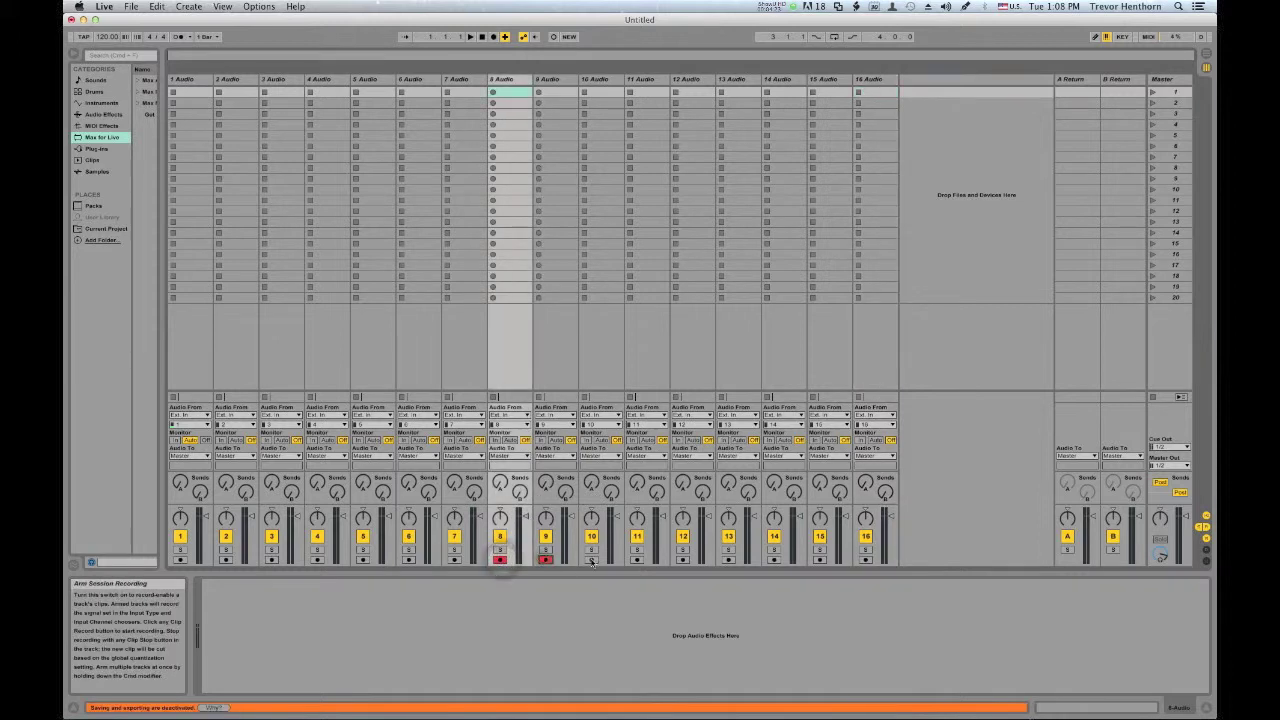
left_click(545, 560, "super")
left_click(591, 560, "super")
left_click(637, 560, "super")
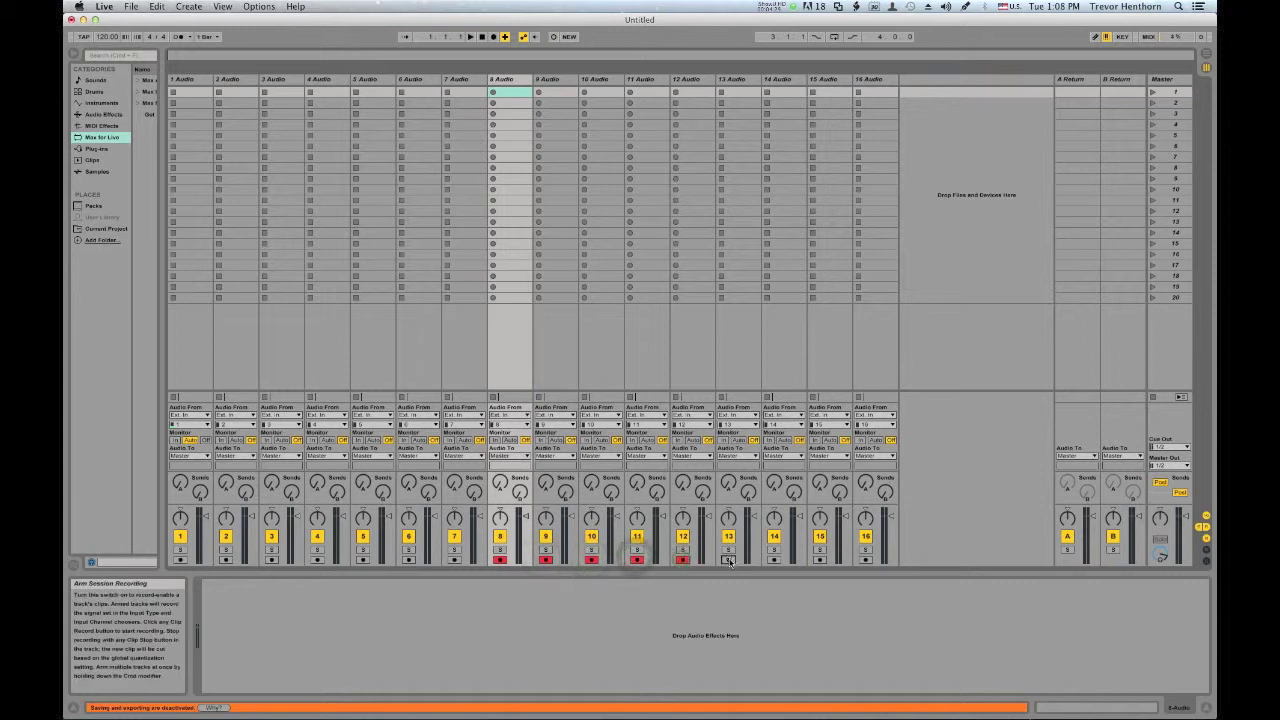
left_click(683, 560, "super")
left_click(728, 560, "super")
left_click(774, 560, "super")
left_click(820, 560, "super")
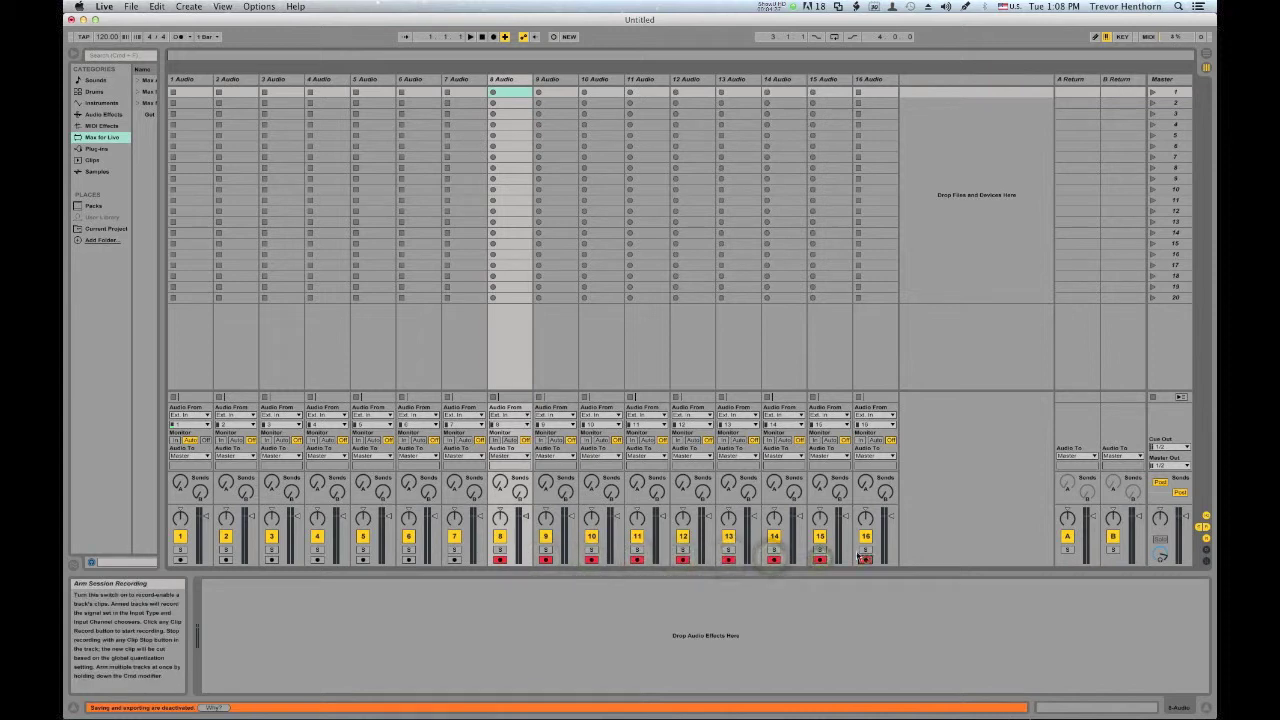
left_click(866, 560, "super")
Step: Set tracks 9–15 to Auto monitoring and route the master's cue output to 5/6
left_click(555, 441)
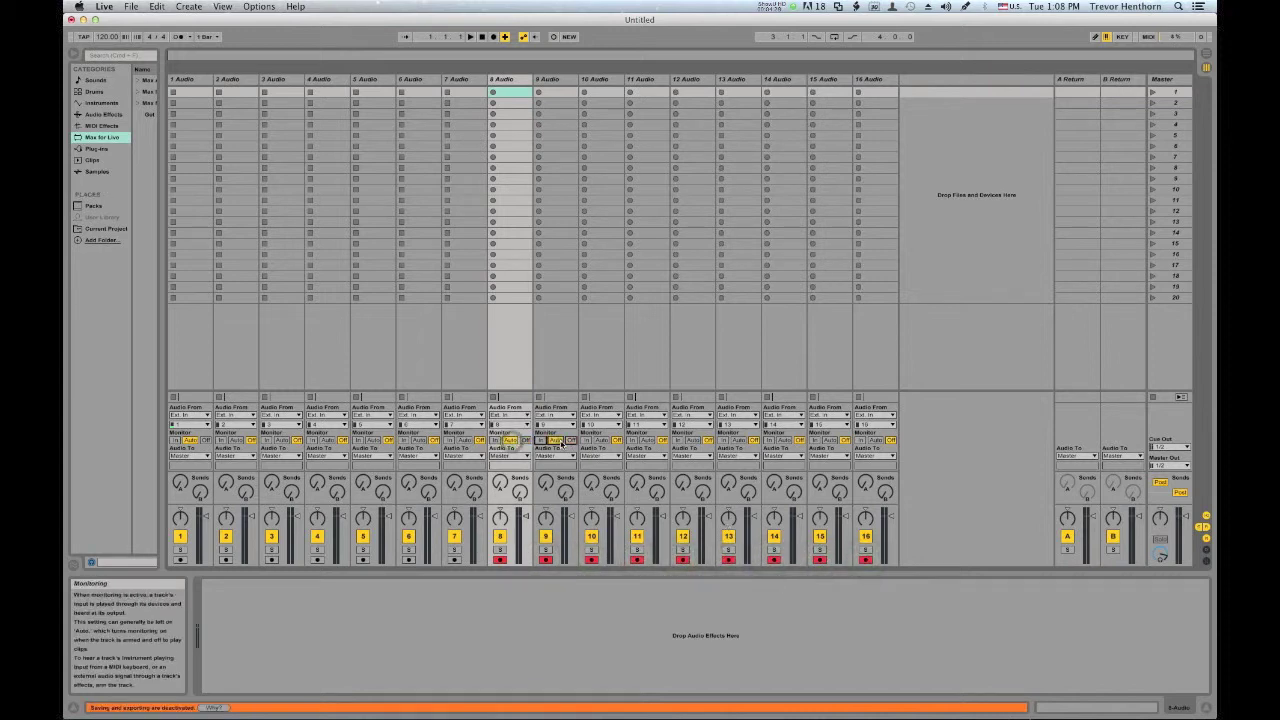
left_click(601, 441)
left_click(647, 441)
left_click(692, 441)
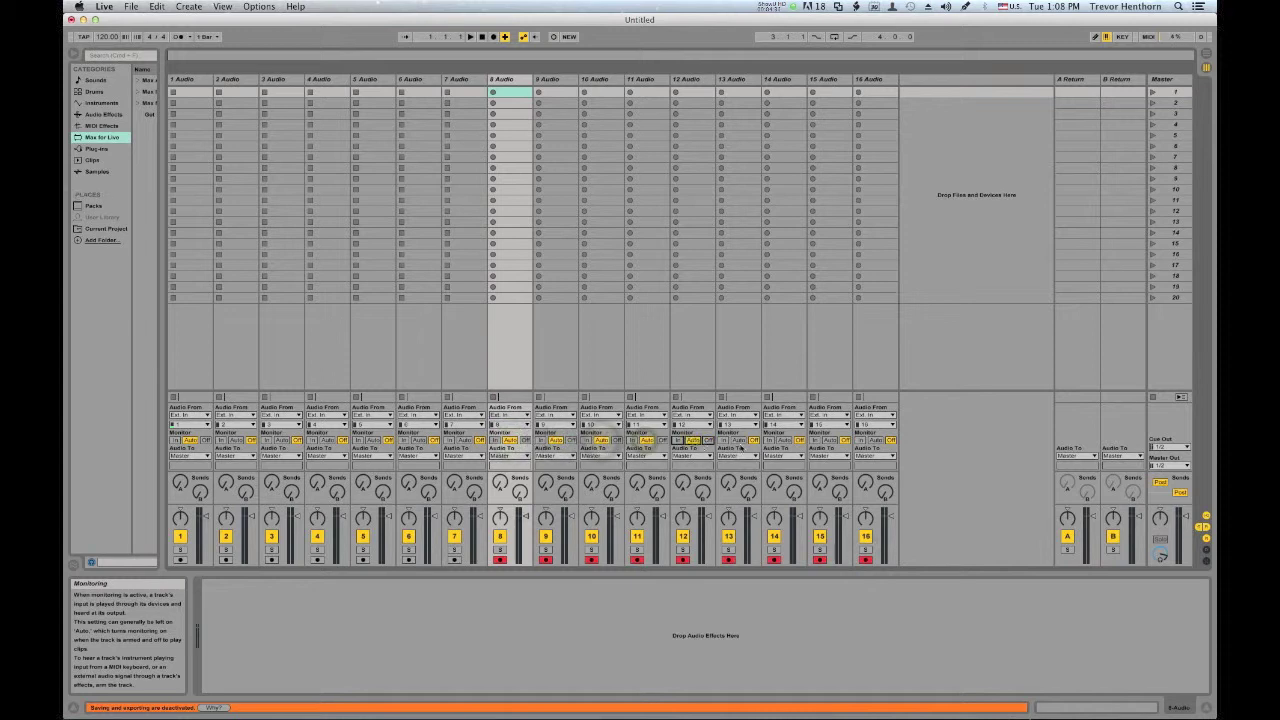
left_click(738, 441)
left_click(784, 441)
left_click(830, 441)
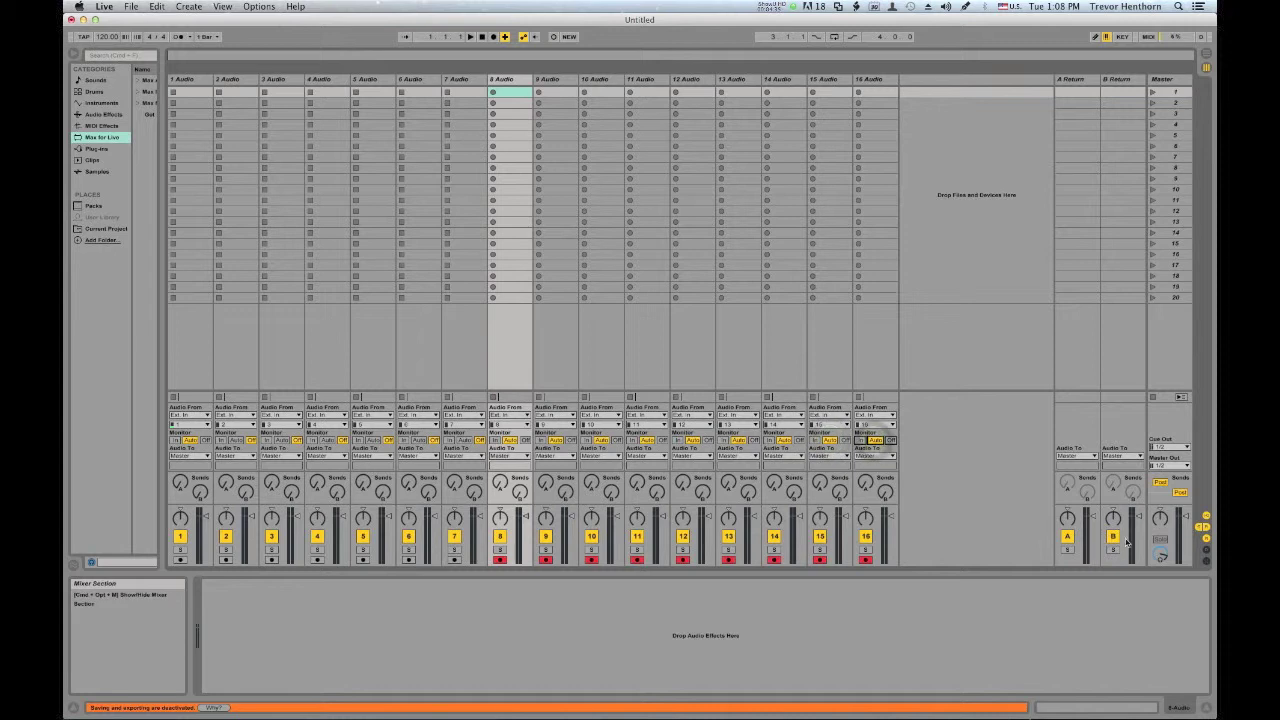
left_click(1168, 447)
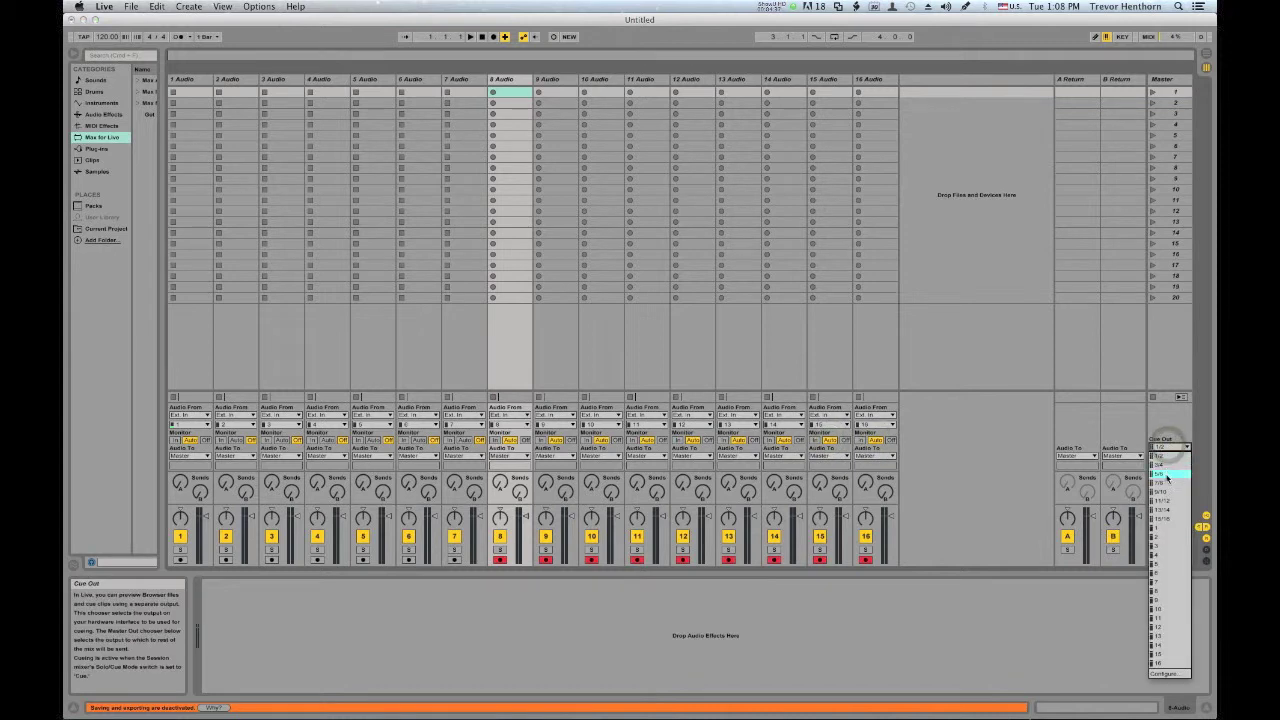
left_click(1167, 475)
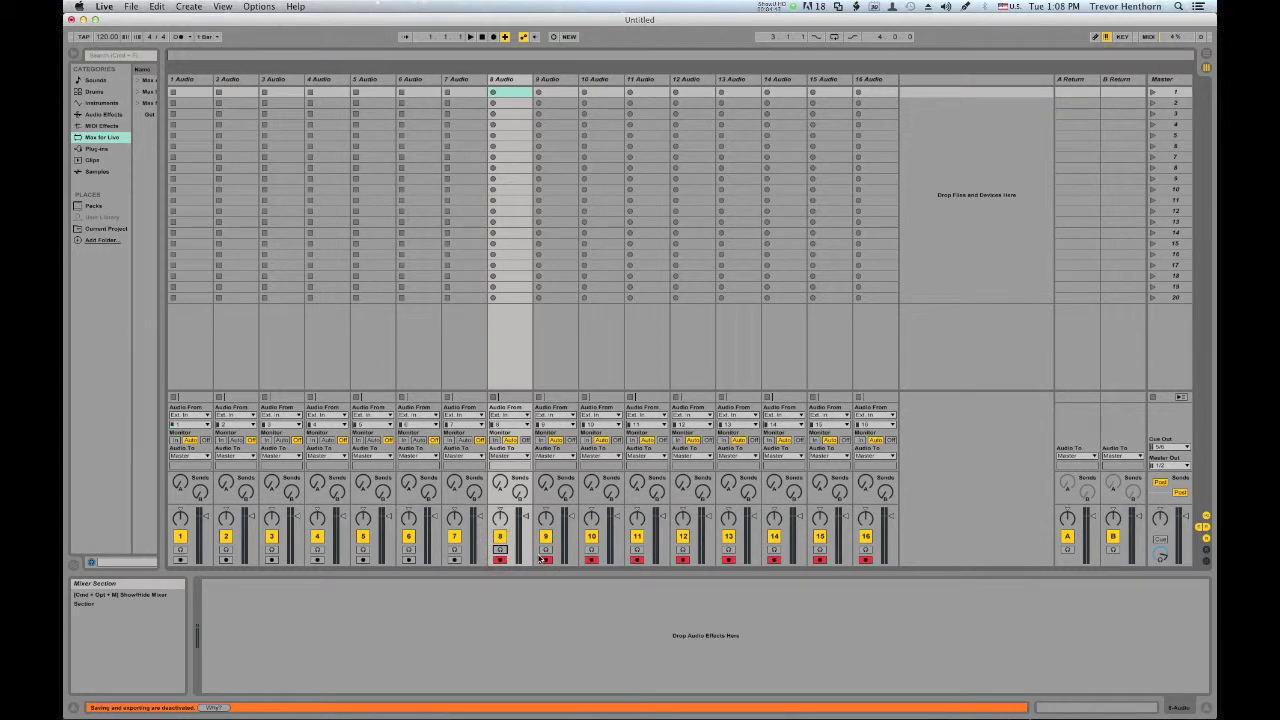
Step: Run the JackTrip server script ./j_s in Terminal
key("super+Tab")
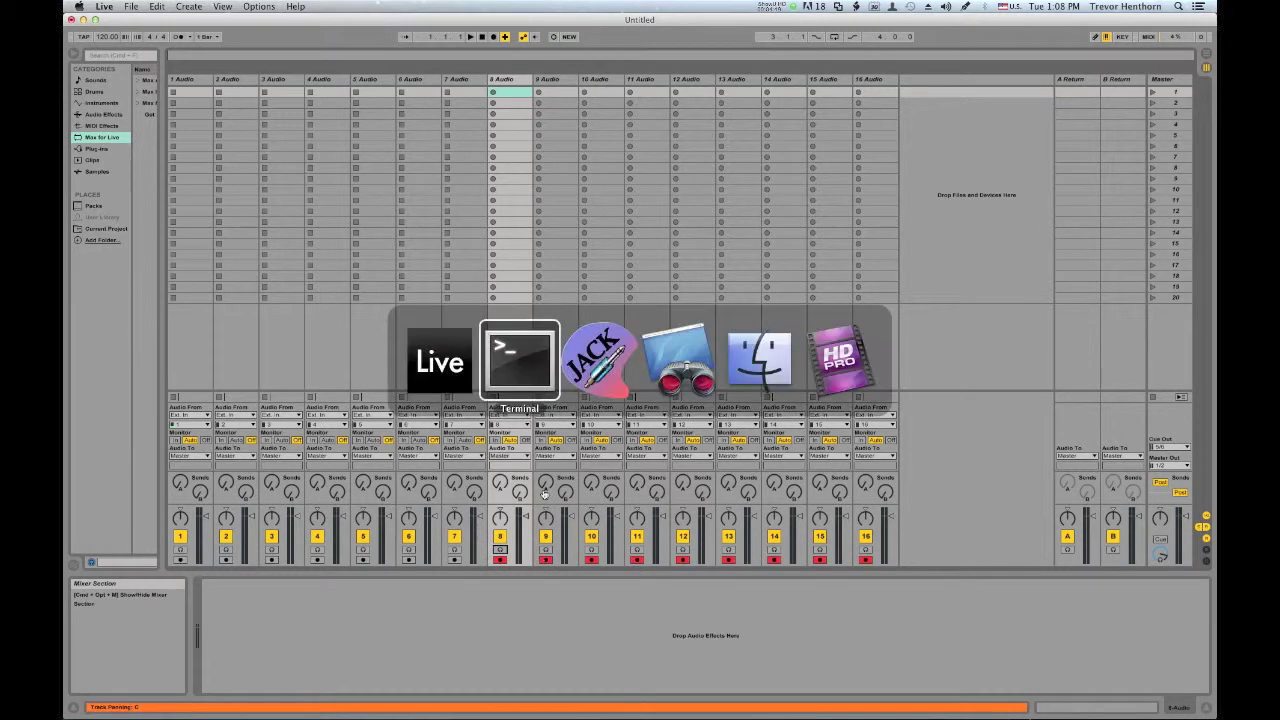
type("./j_s")
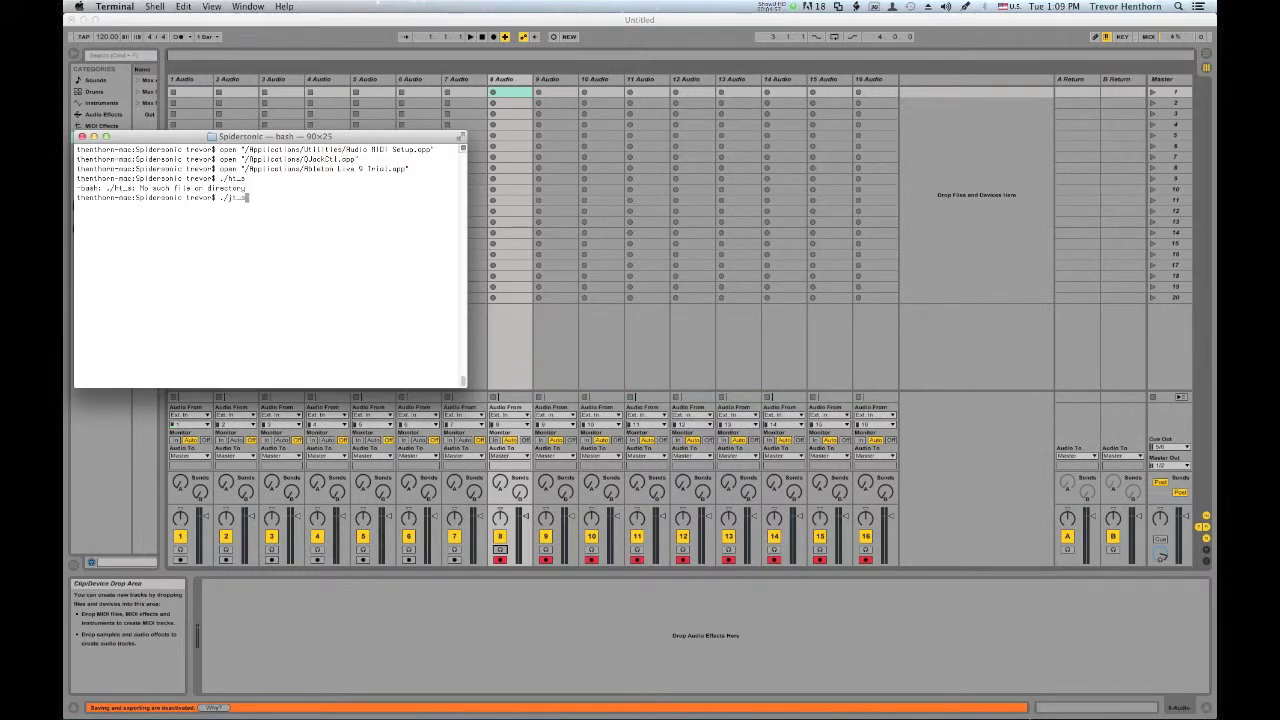
key("Return")
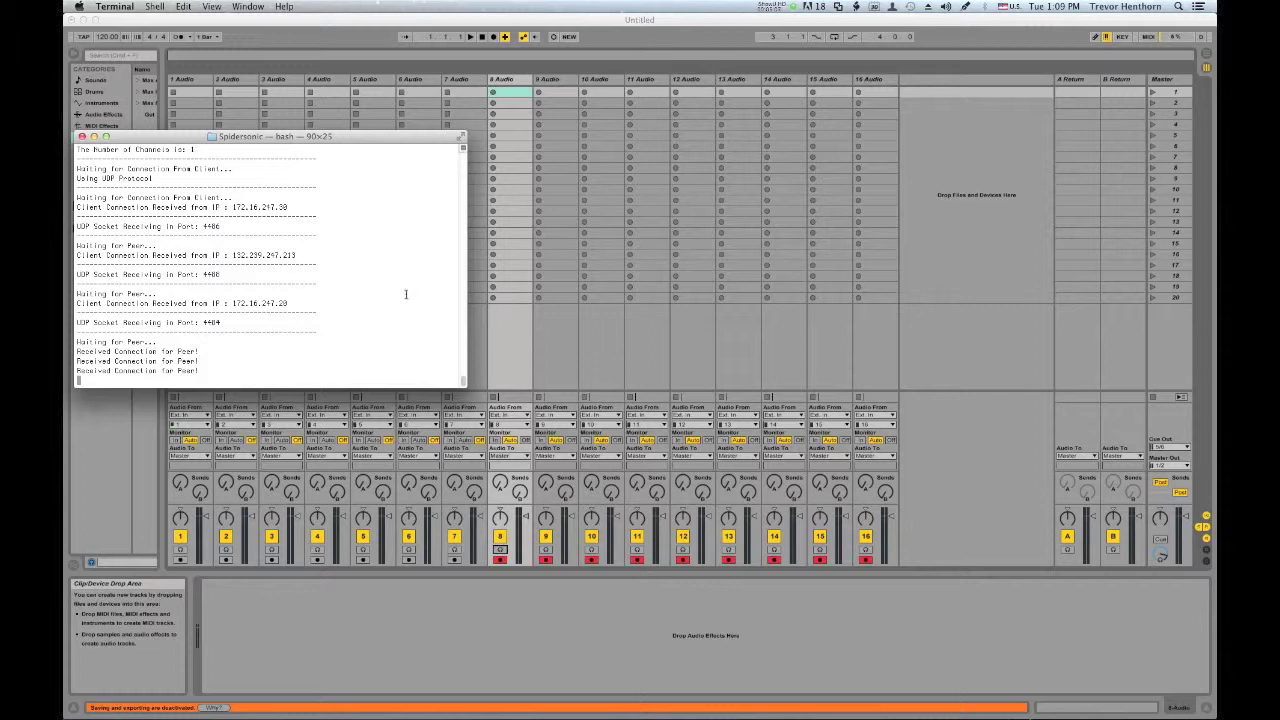
Step: Disconnect all JACK audio connections in QjackCtl's Connections window
key("super+Tab")
key("super+Tab")
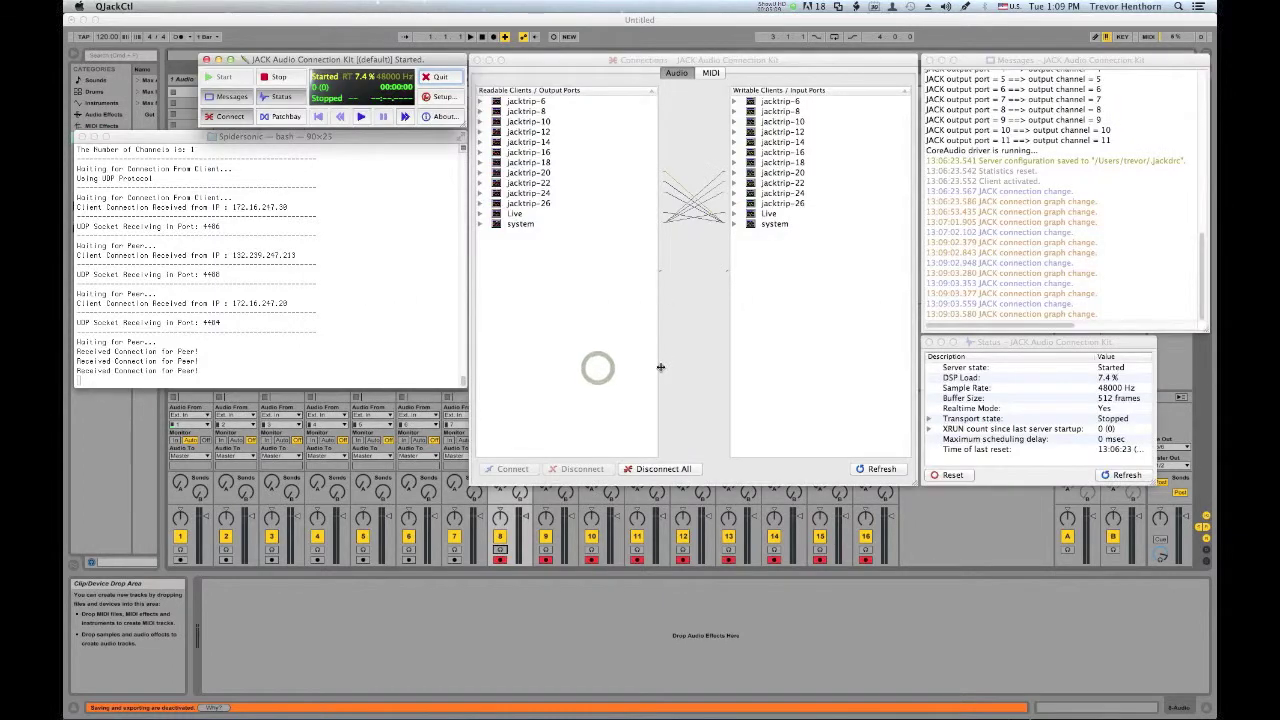
left_click(672, 469)
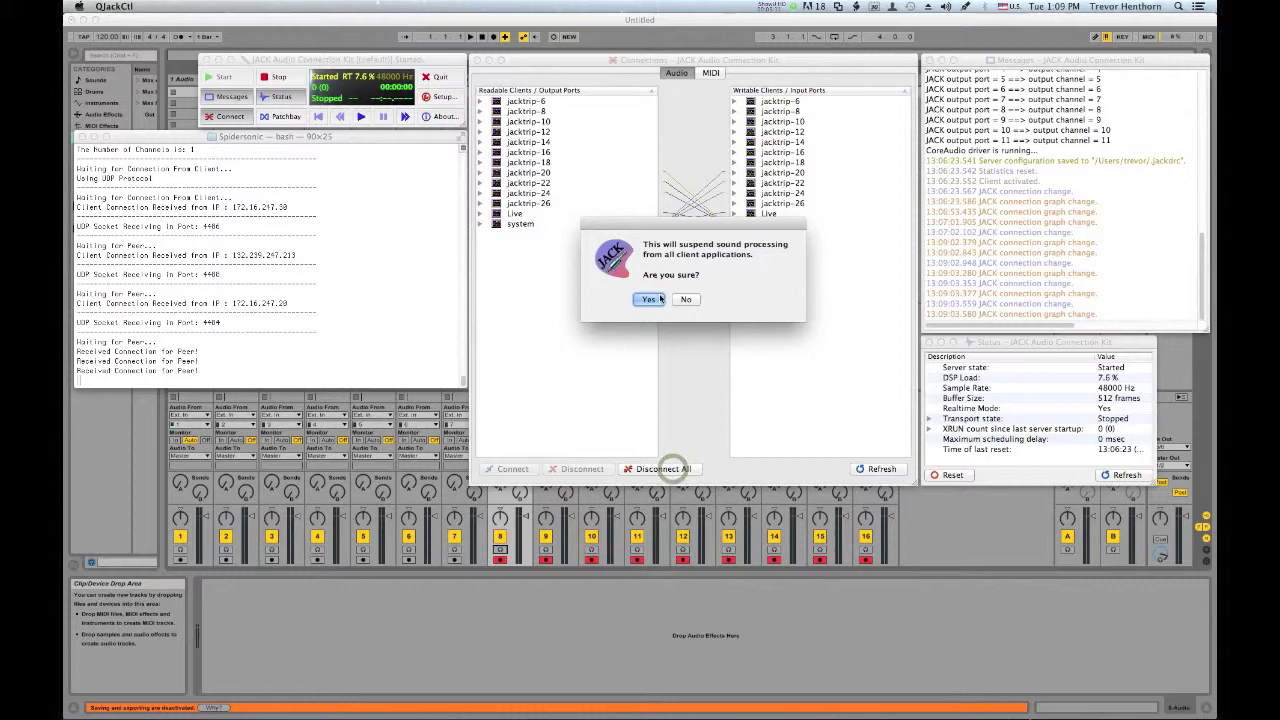
left_click(660, 299)
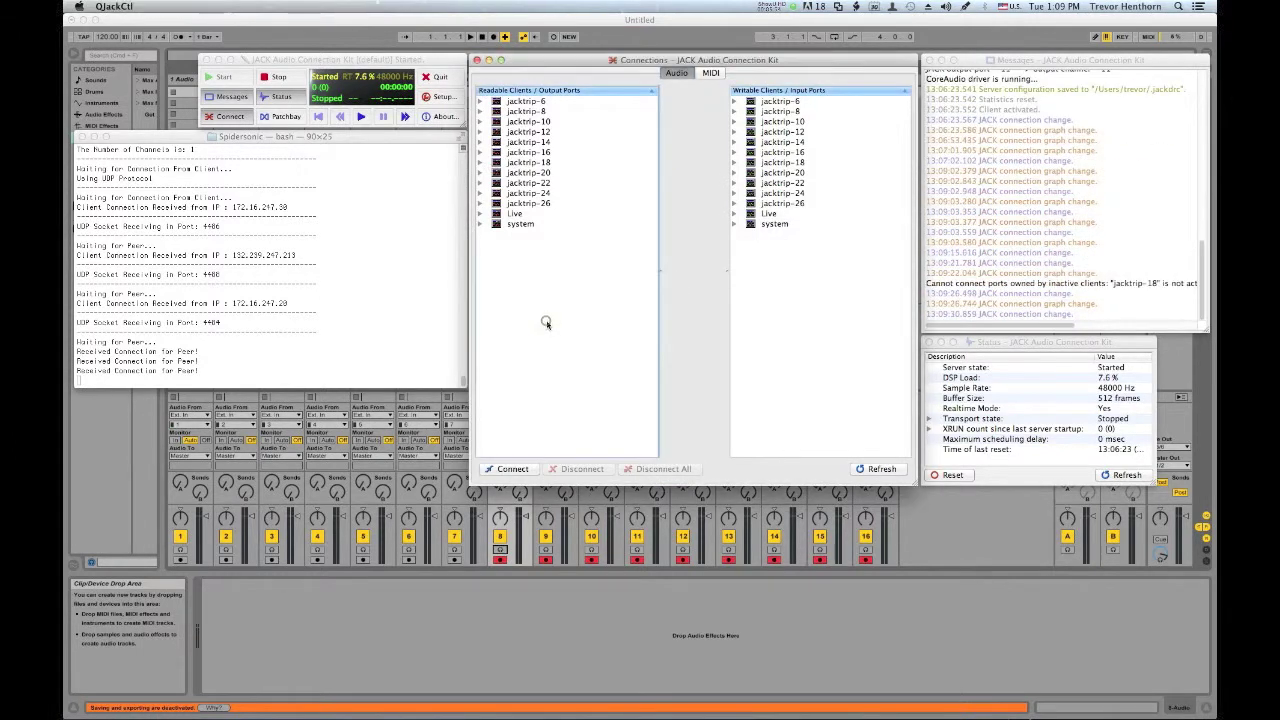
key("super+Tab")
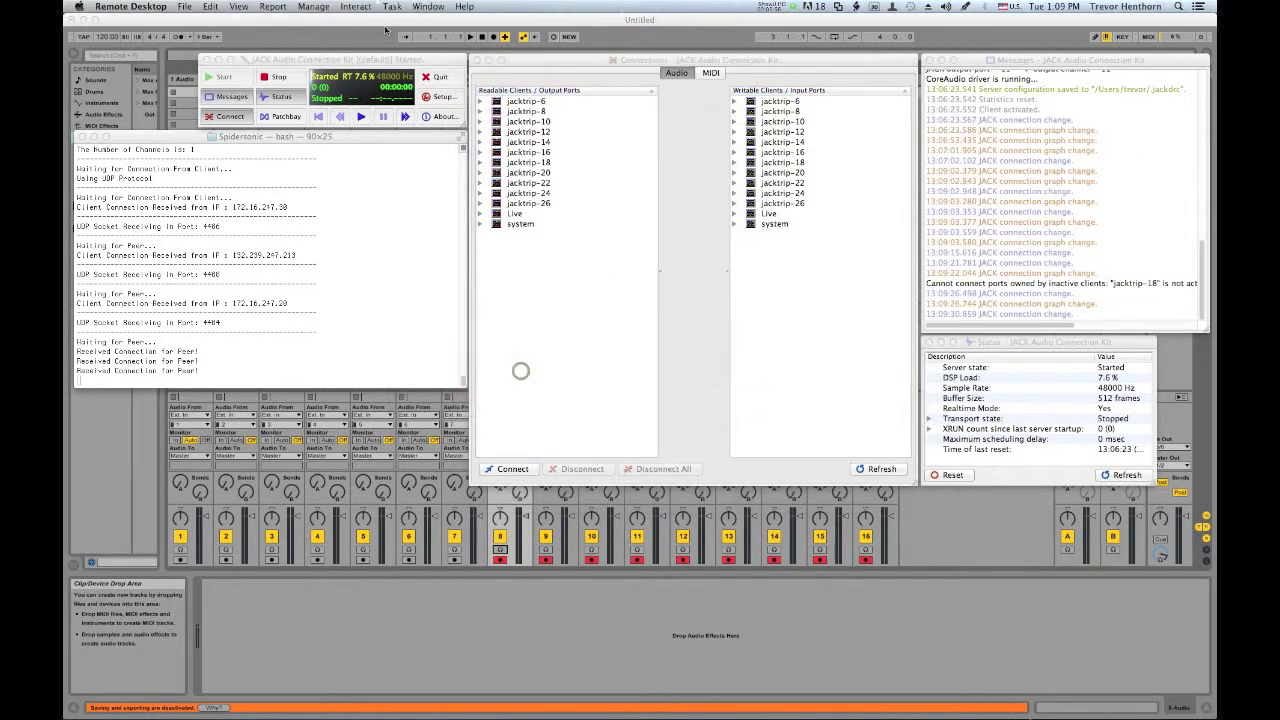
Step: Open the M1 machine's remote screen and dismiss its Spidersonic folder window
left_click(430, 133)
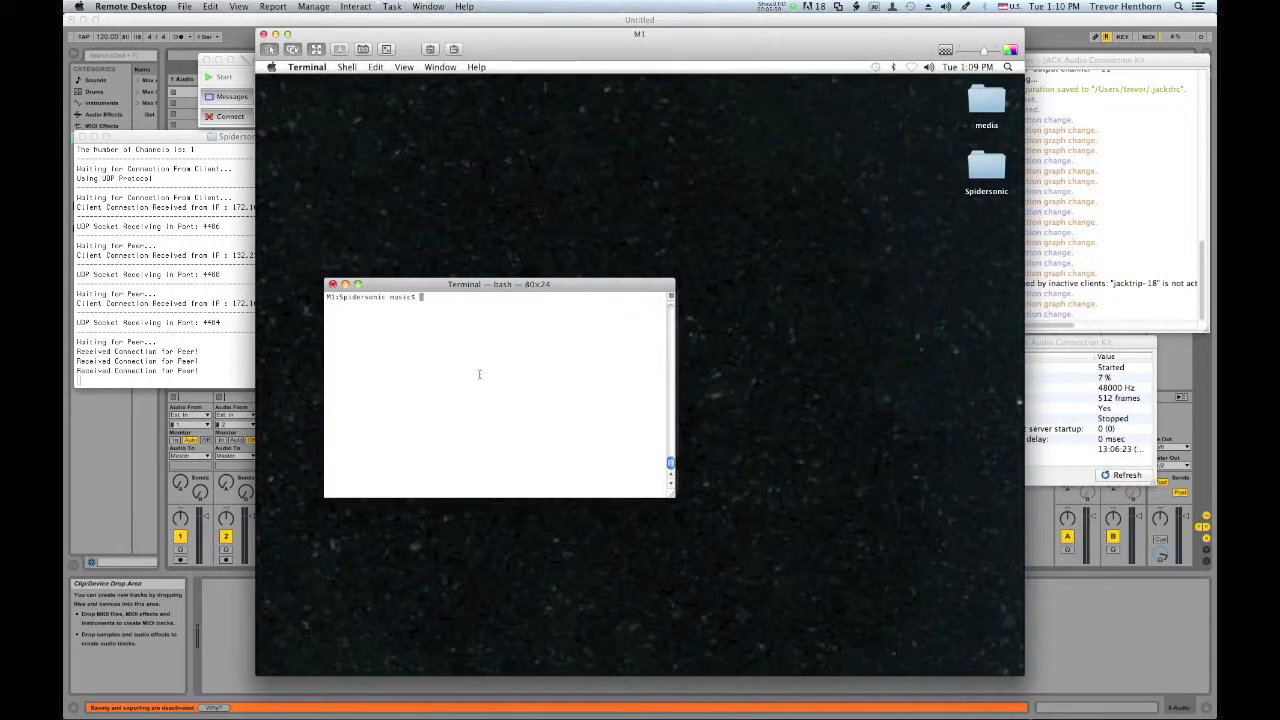
double_click(994, 162)
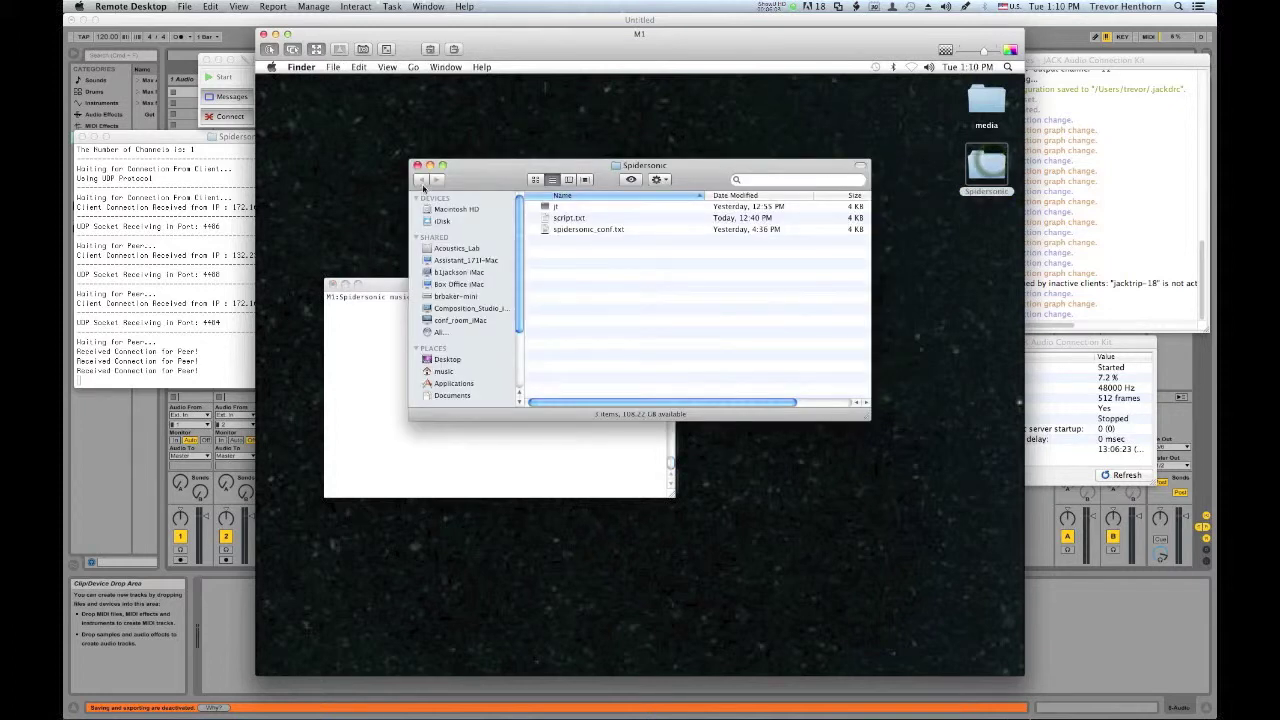
left_click(418, 166)
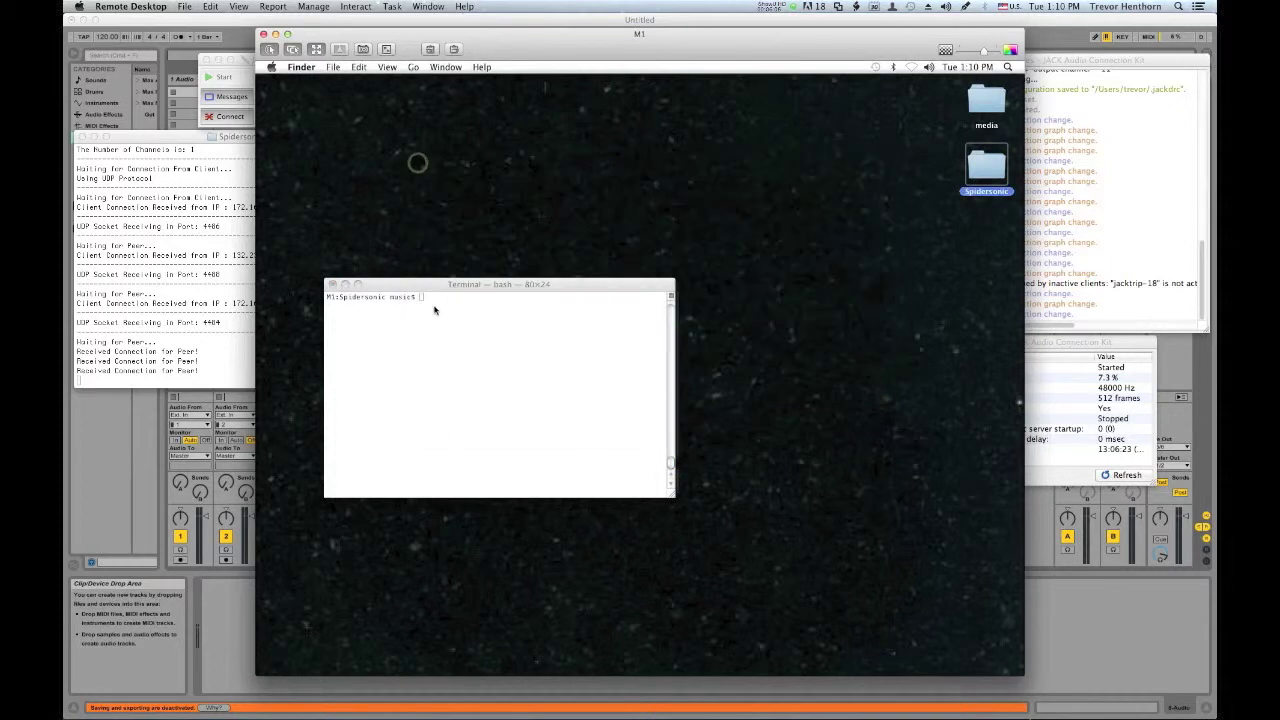
Step: On M1, run Audio MIDI Setup from Terminal history, quit it, then launch QJackCtl
left_click(430, 384)
type("clear")
key("Return")
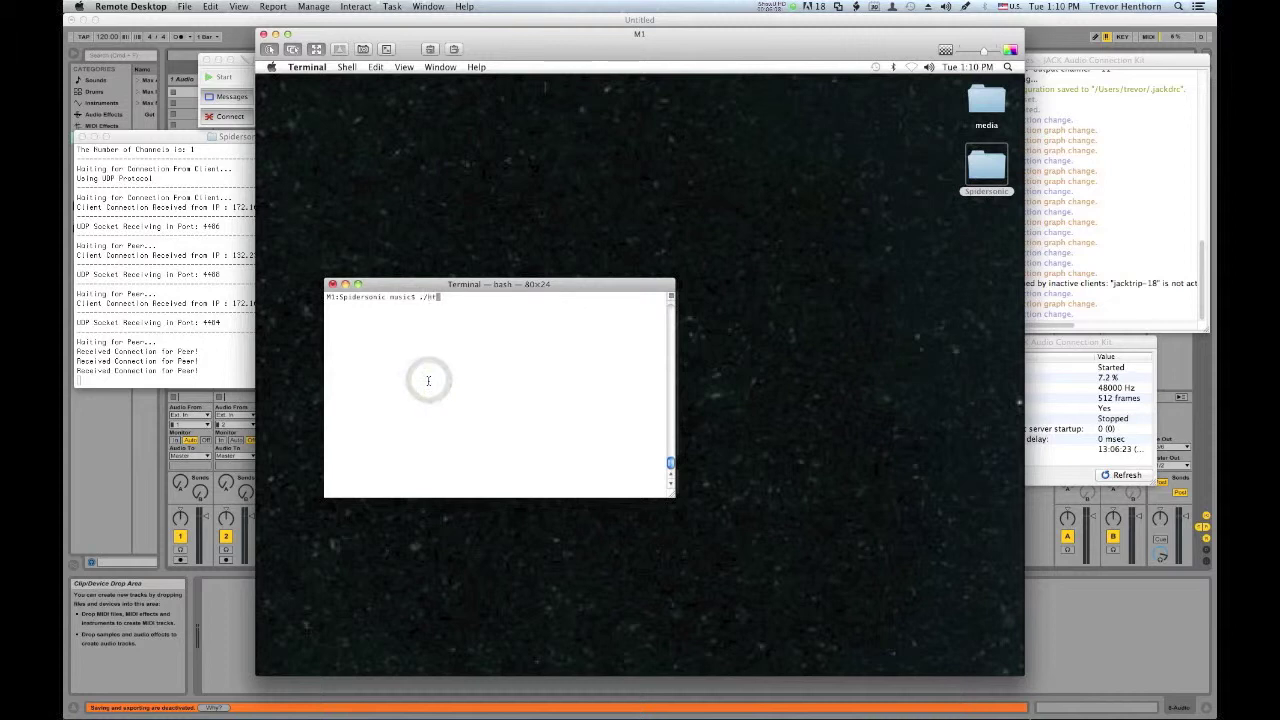
key("Up")
key("Up")
key("Up")
key("Up")
key("Up")
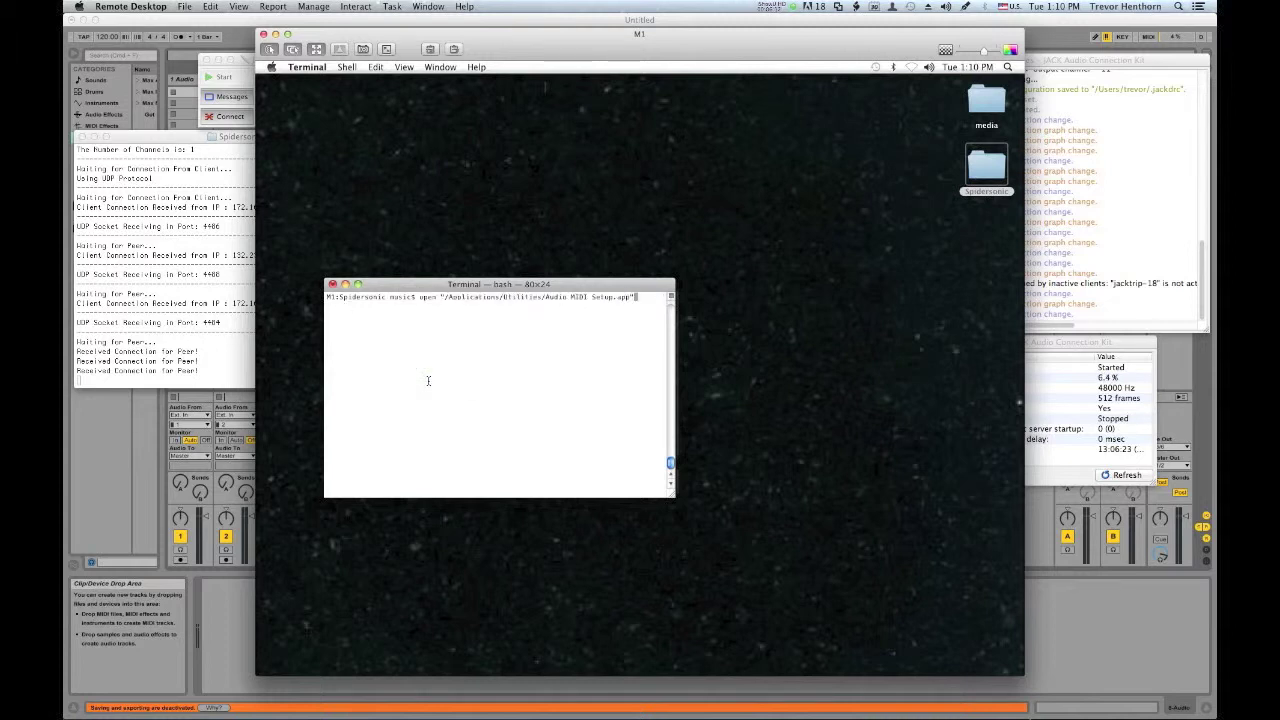
key("Return")
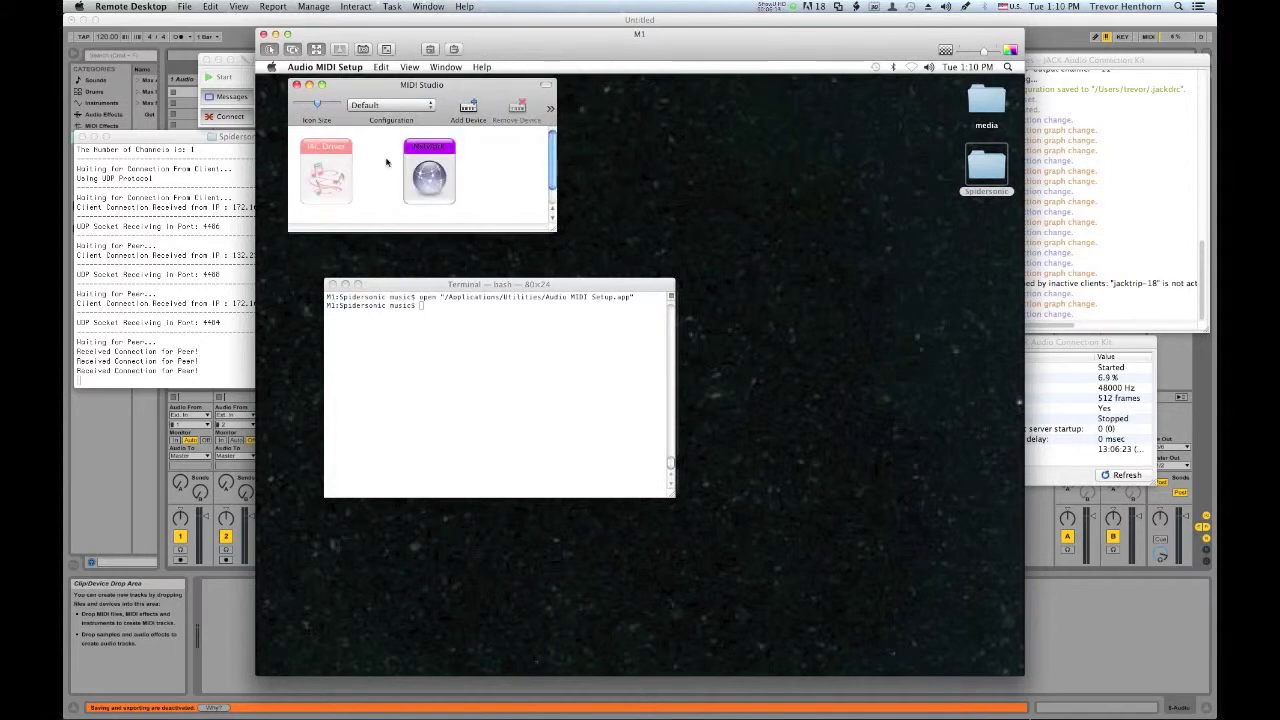
key("super+q")
key("Up")
key("Up")
key("Return")
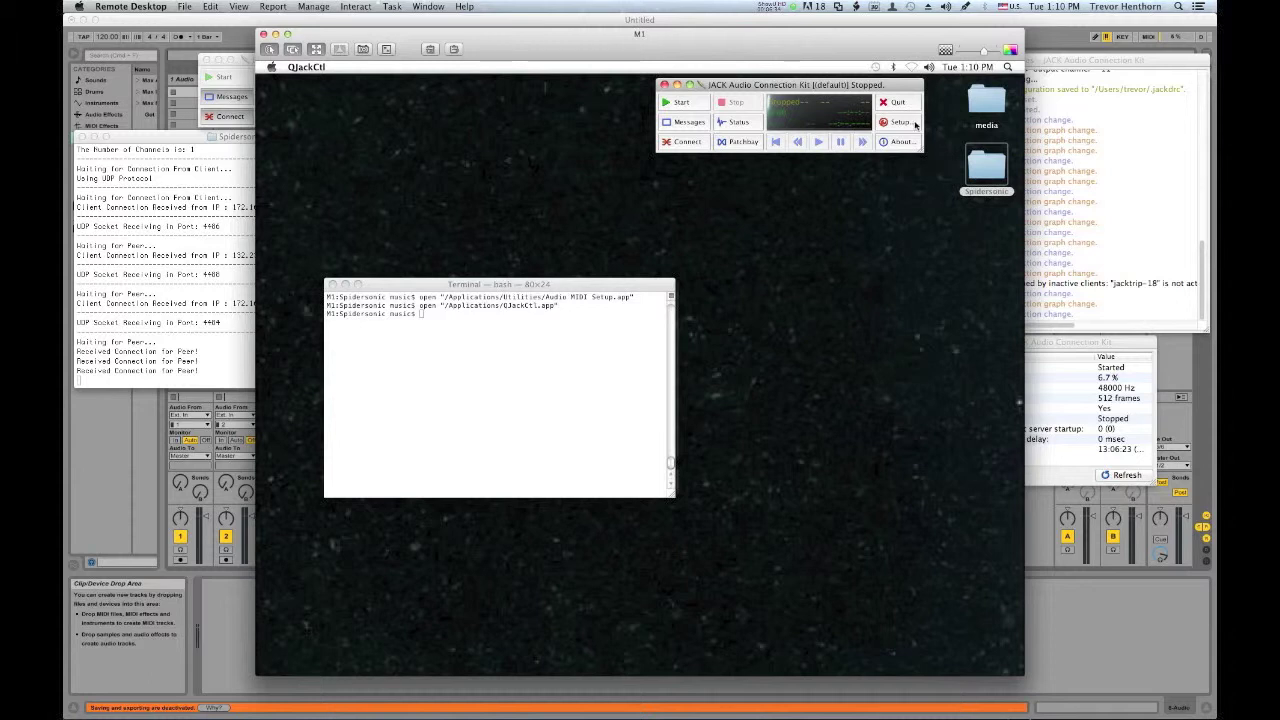
Step: Start M1's JACK server in QJackCtl without changing settings and show its connections window
left_click(903, 122)
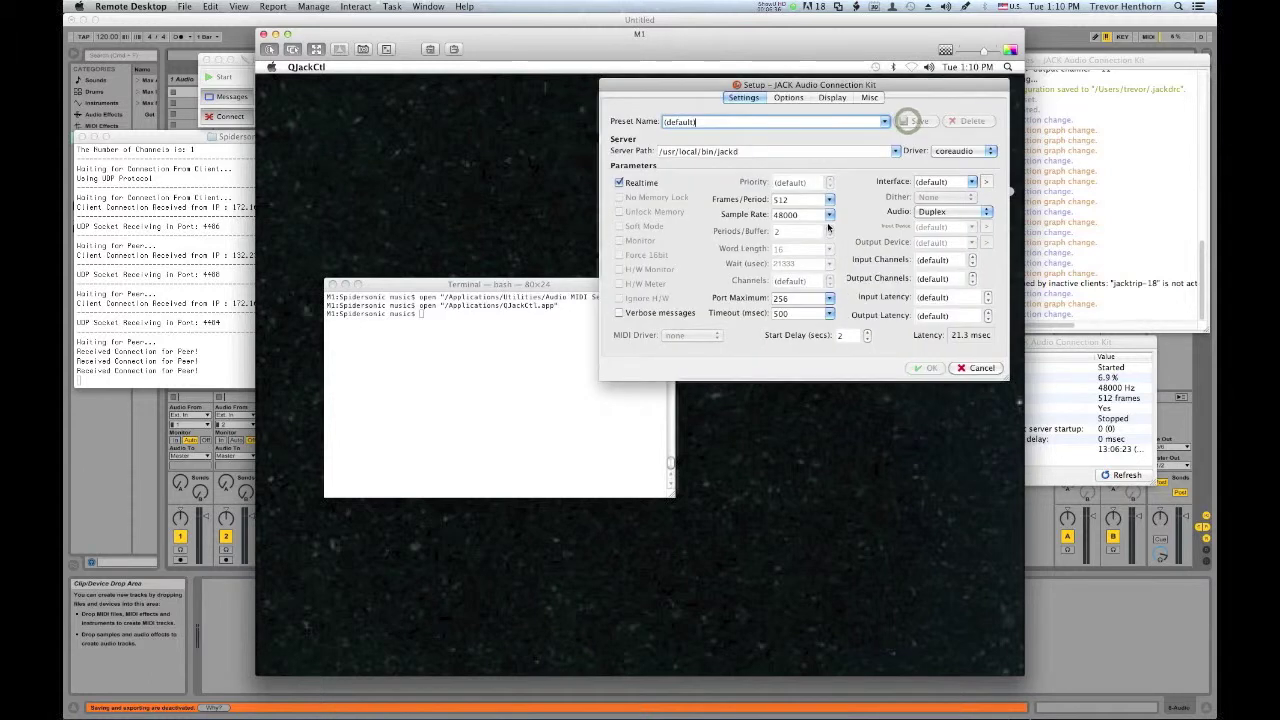
left_click(982, 369)
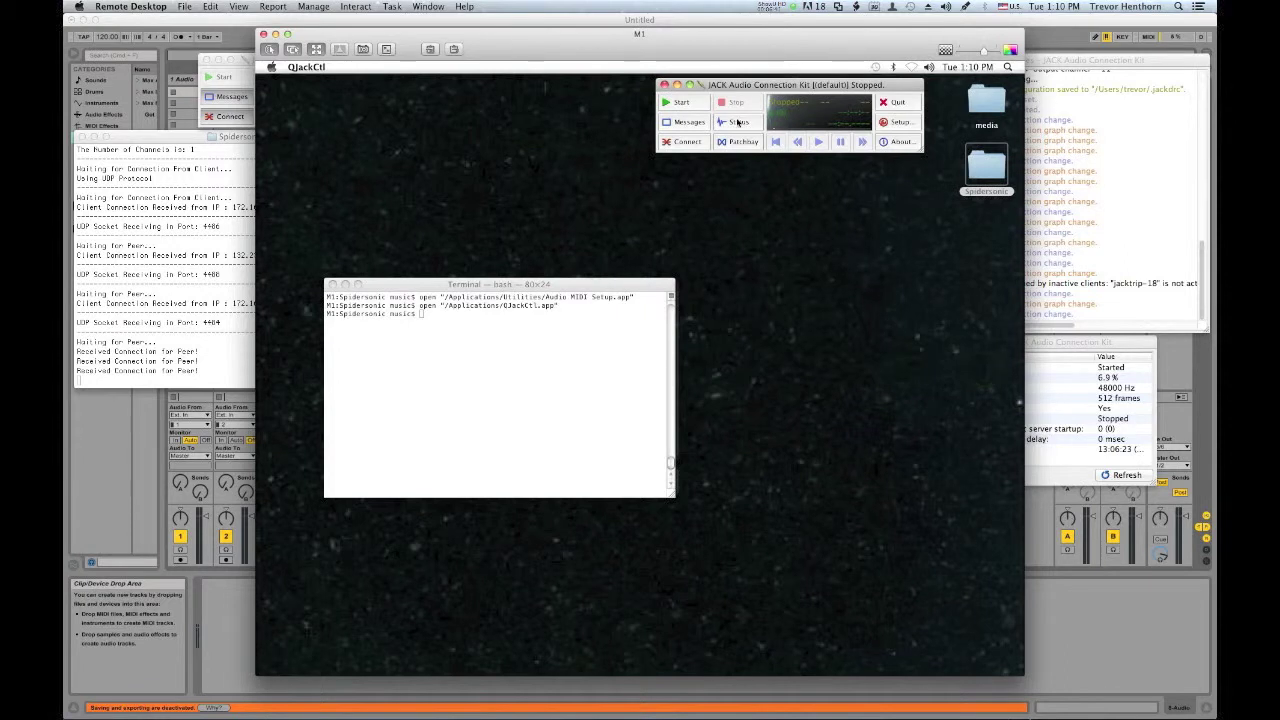
left_click(682, 102)
left_click(687, 142)
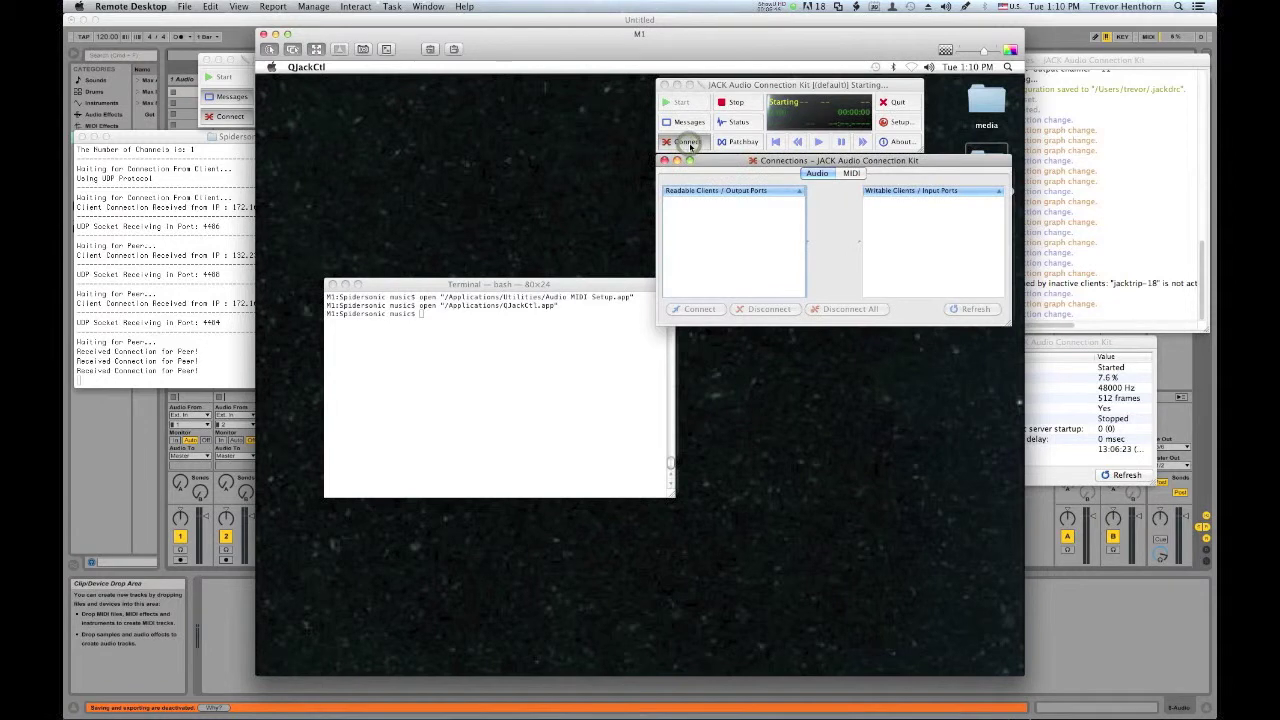
Step: Launch Reaktor 5 on M1 by typing its open command in Terminal
left_click(540, 437)
type("open \"/Applications/Native Instruments/Reaktor 5/Reaktor 5.app\"")
key("Return")
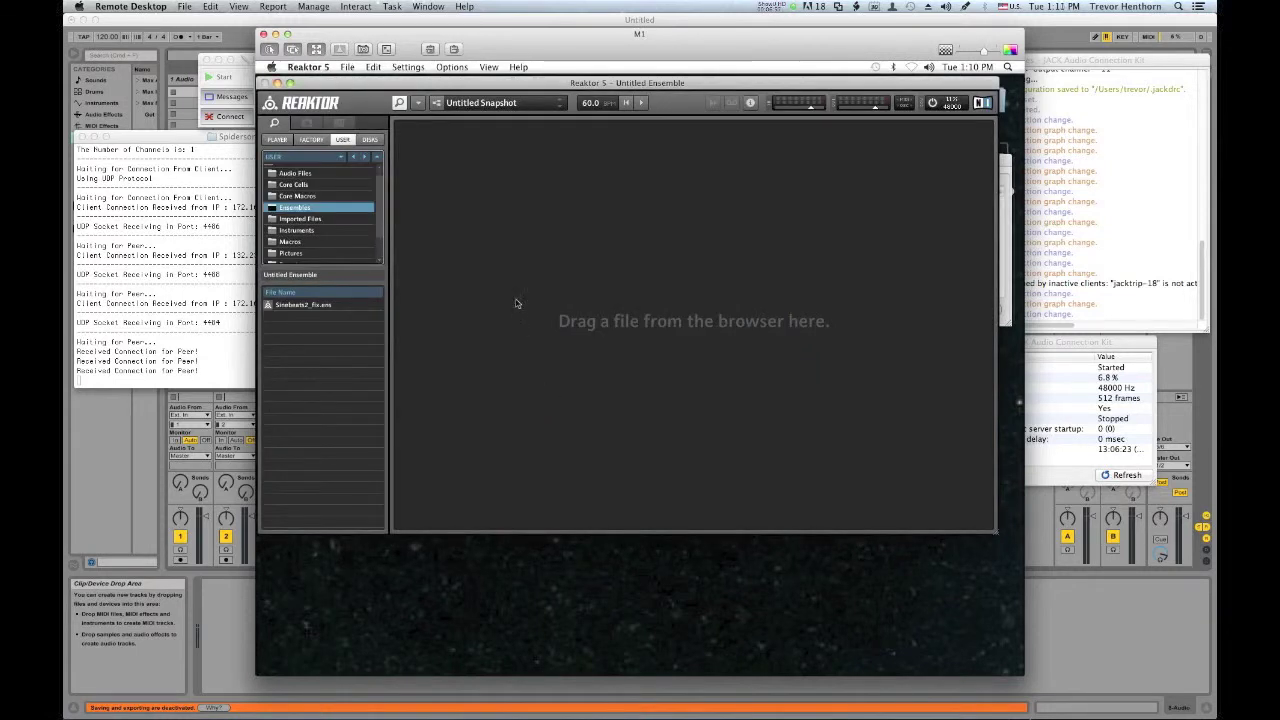
Step: Open Reaktor's Audio and MIDI Settings and review the Jack output and input routing
left_click(347, 66)
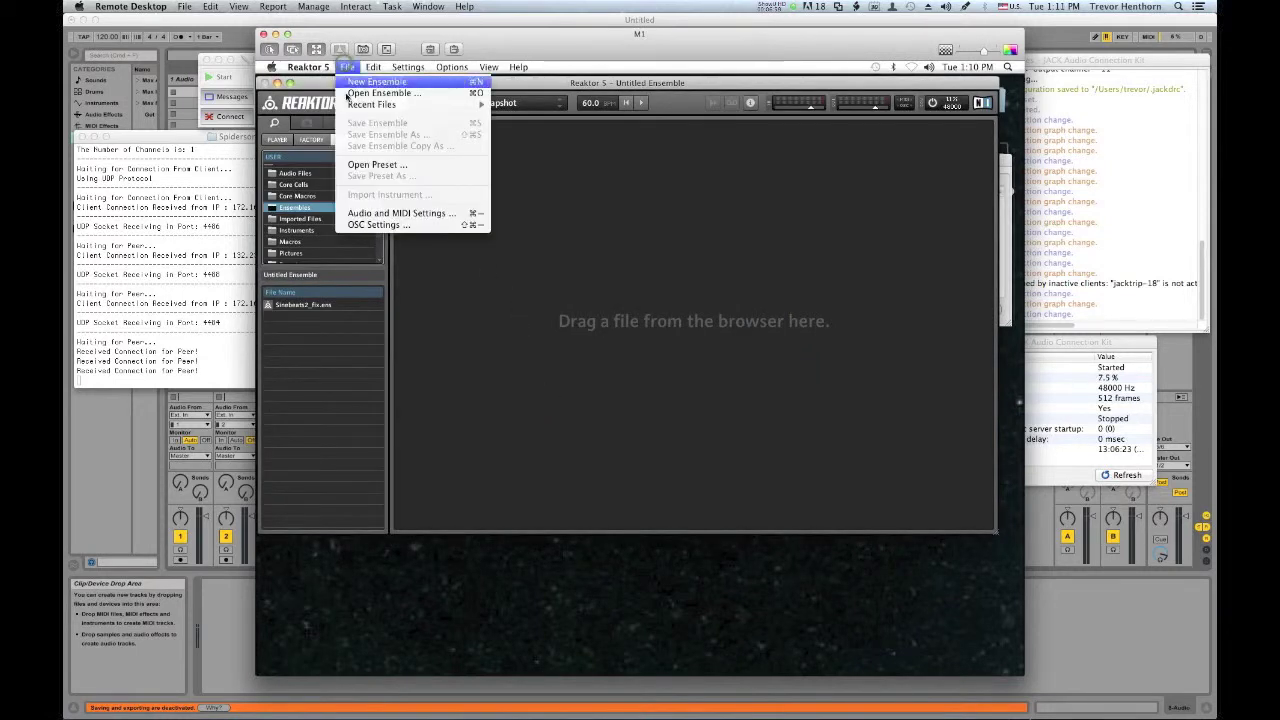
left_click(360, 214)
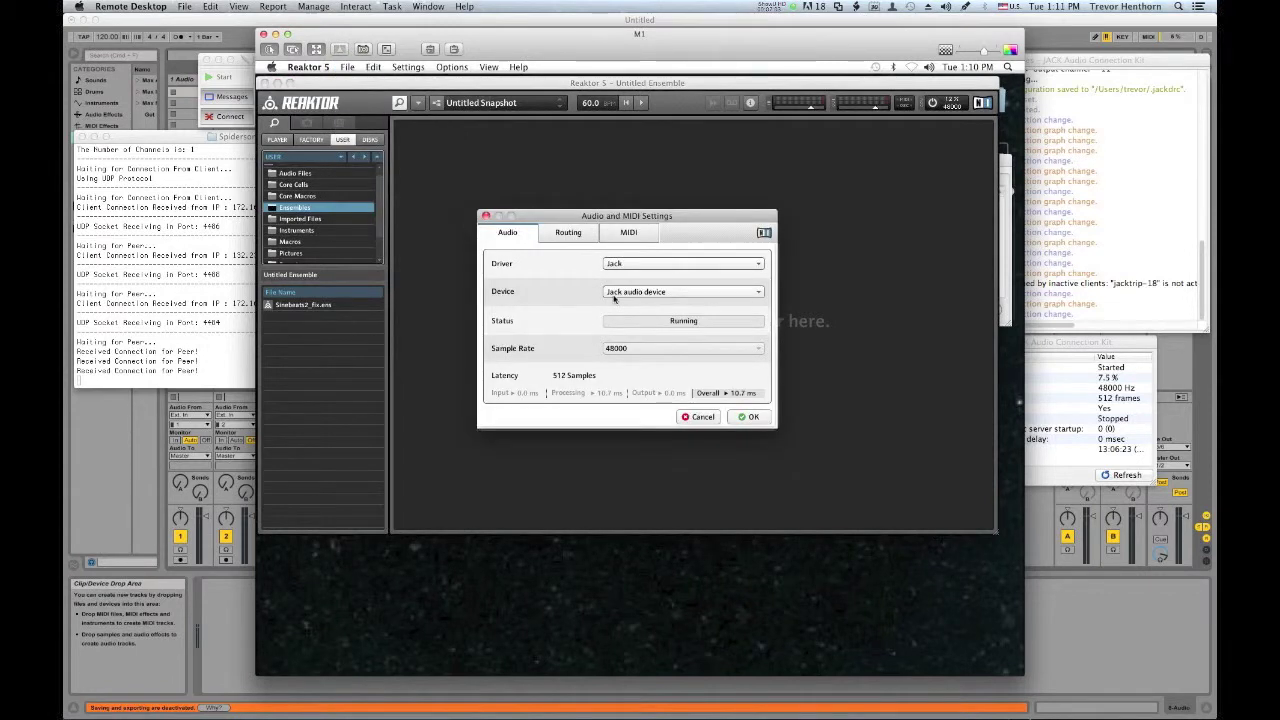
left_click(566, 230)
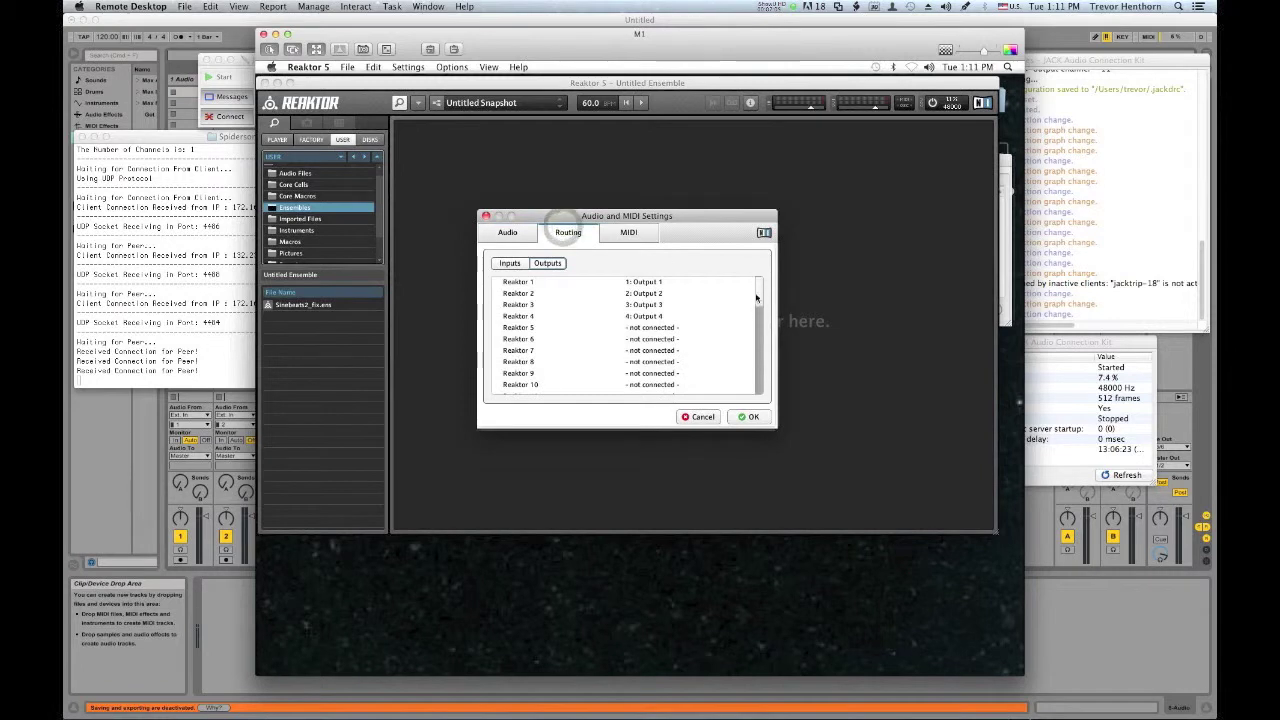
left_click_drag(756, 292, 755, 281)
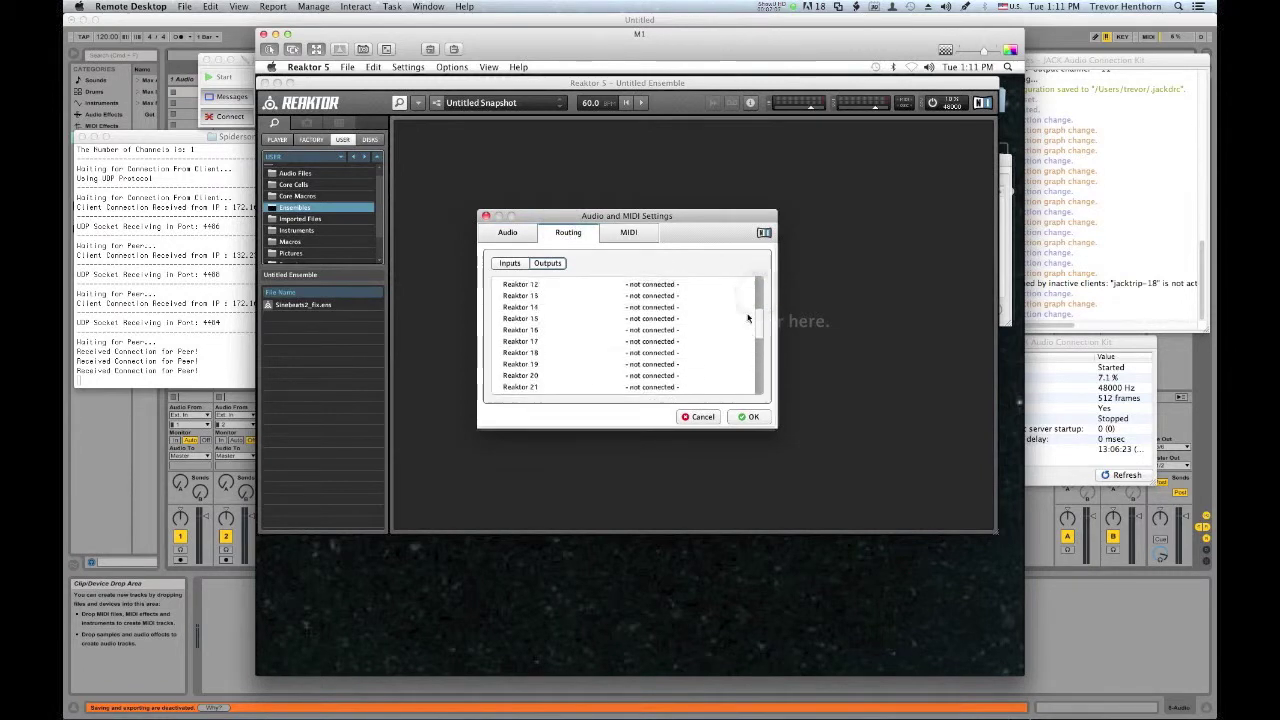
left_click(509, 263)
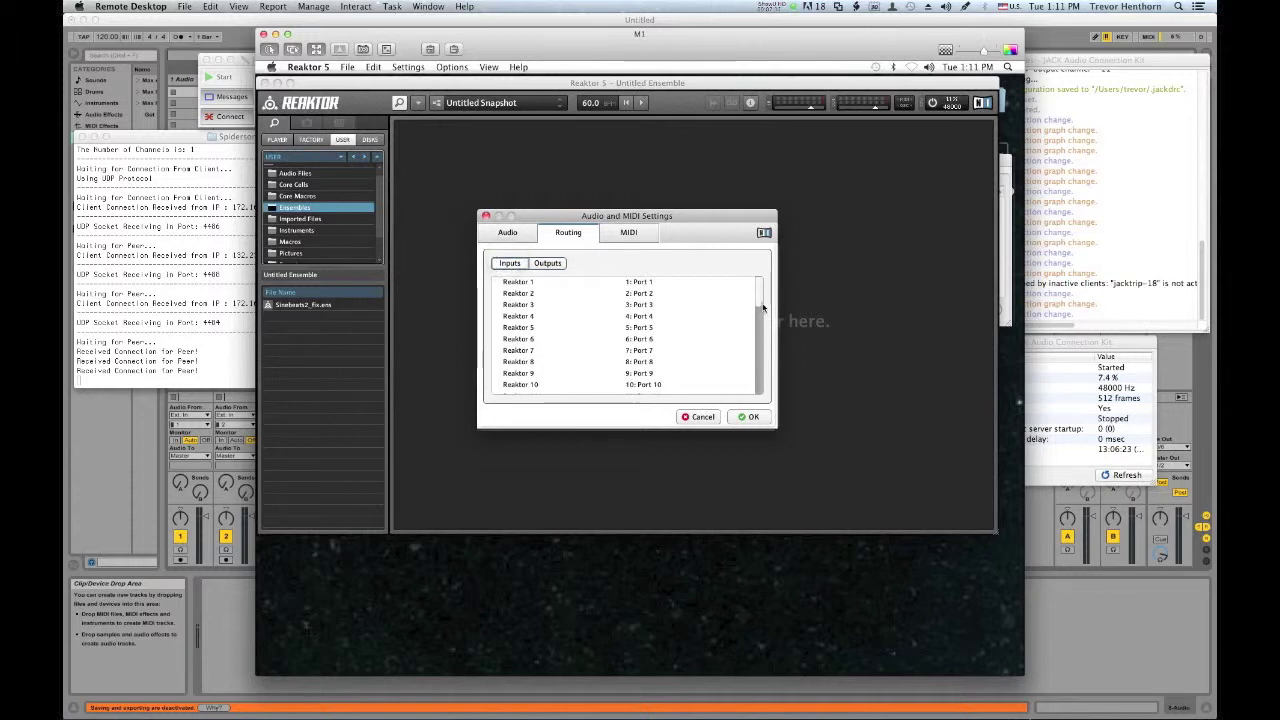
left_click_drag(762, 308, 754, 294)
Step: Switch the M1 Network MIDI input's status to On
left_click(646, 234)
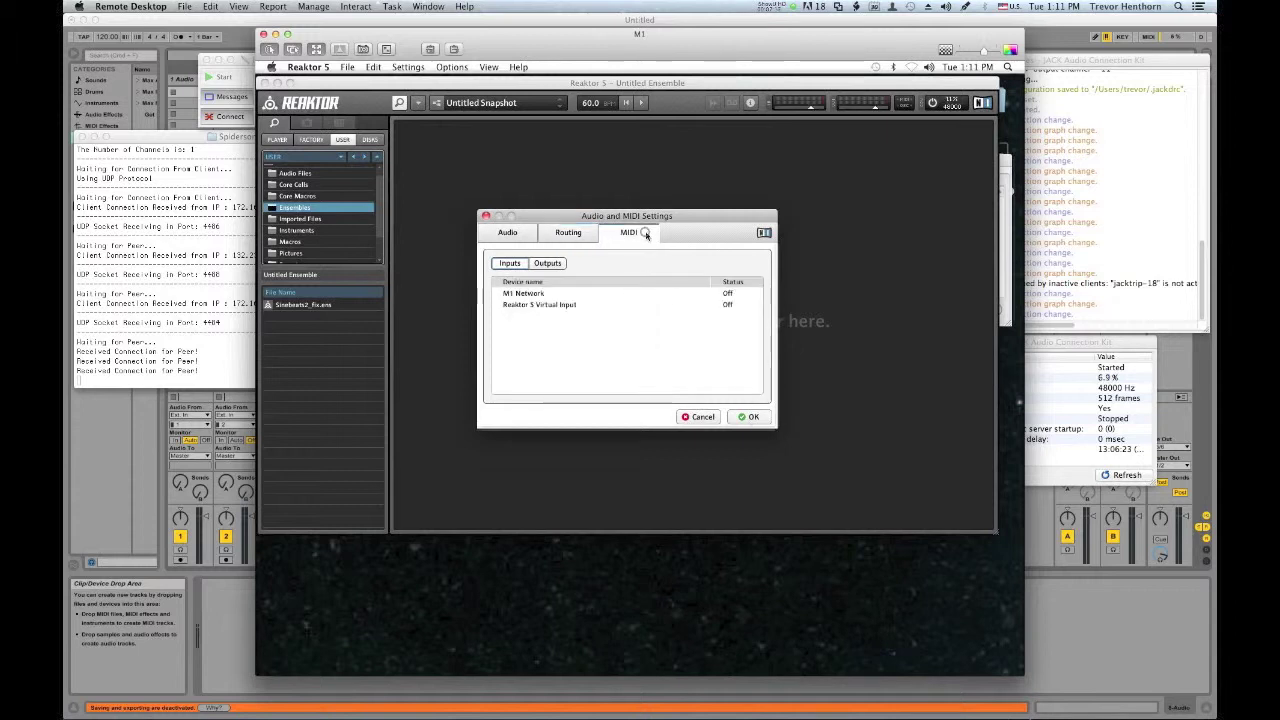
left_click(541, 292)
left_click(728, 294)
left_click(724, 316)
Step: Apply Reaktor's MIDI settings and load the Sinebeats2_fix ensemble
left_click(752, 418)
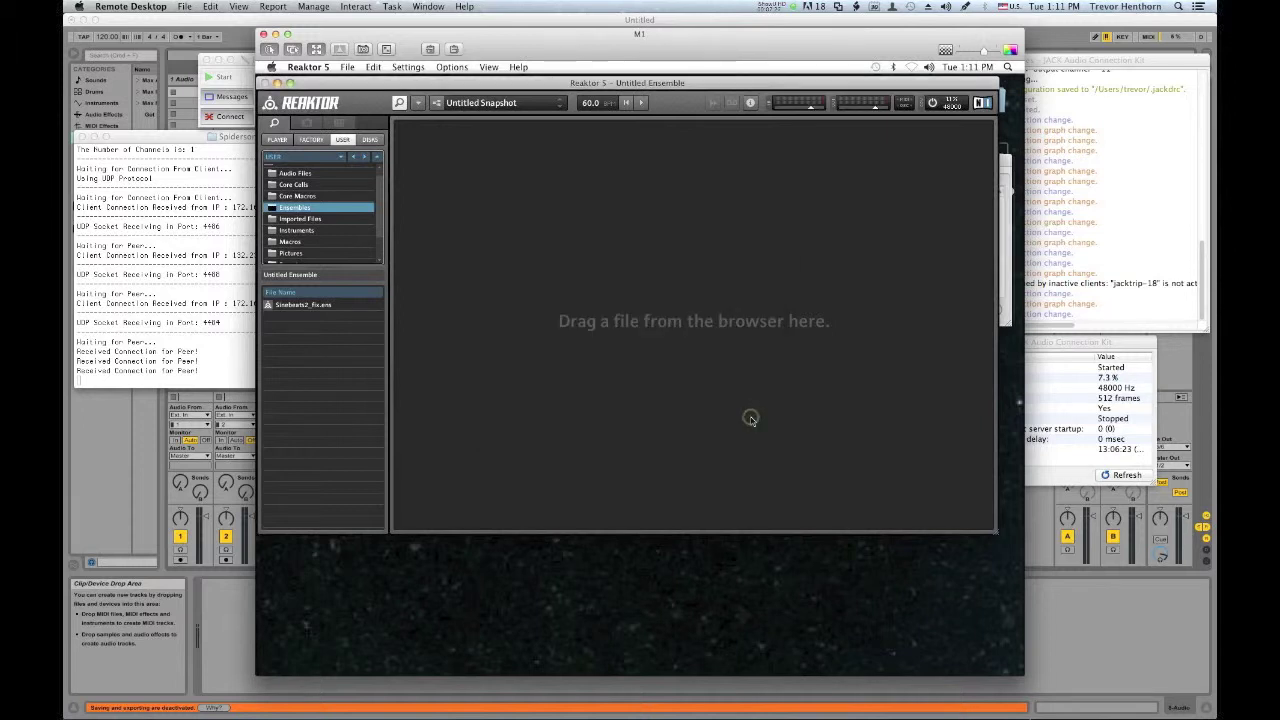
double_click(324, 306)
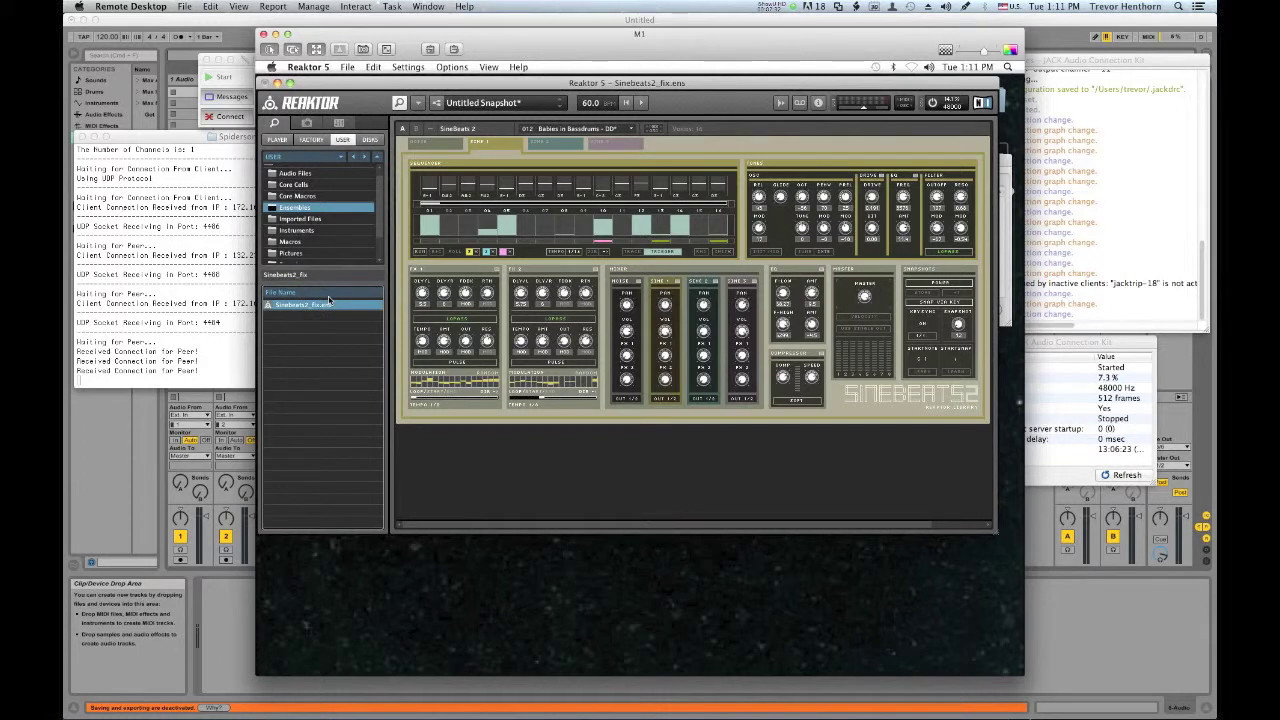
key("super+Tab")
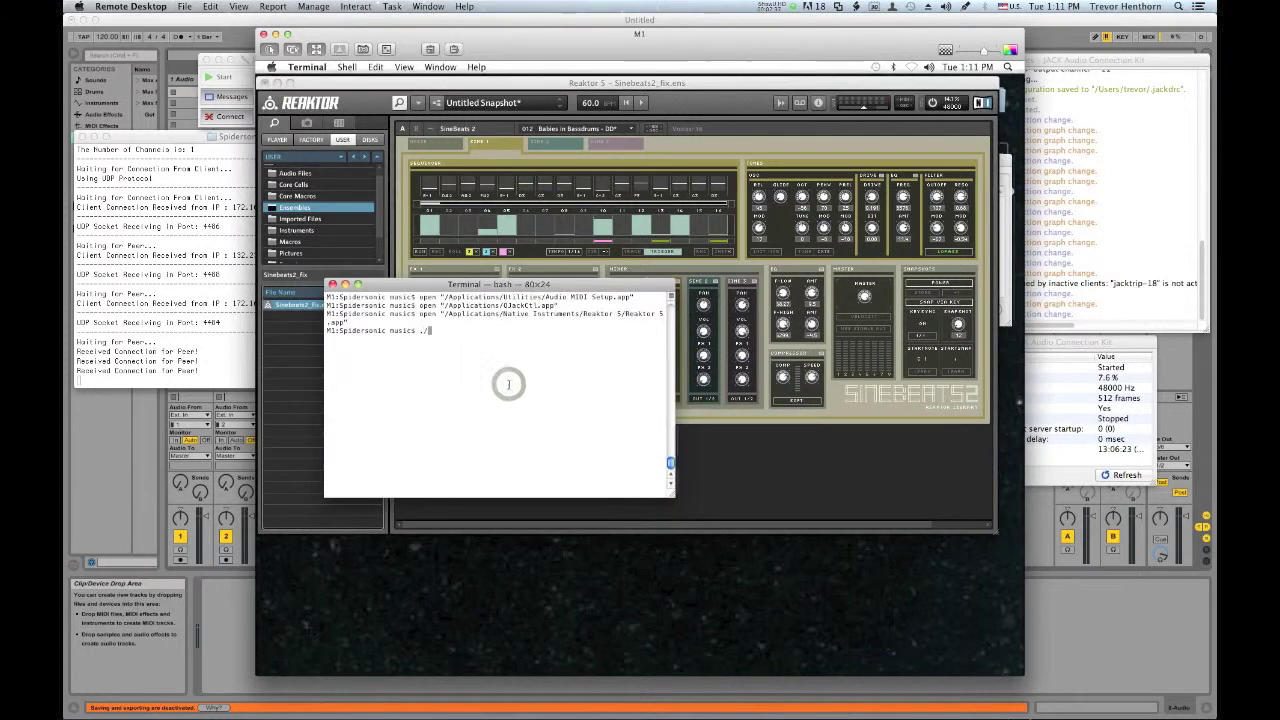
Step: Start JackTrip in Terminal with the ./jt script so it connects to its peer
type("./jt")
key("Return")
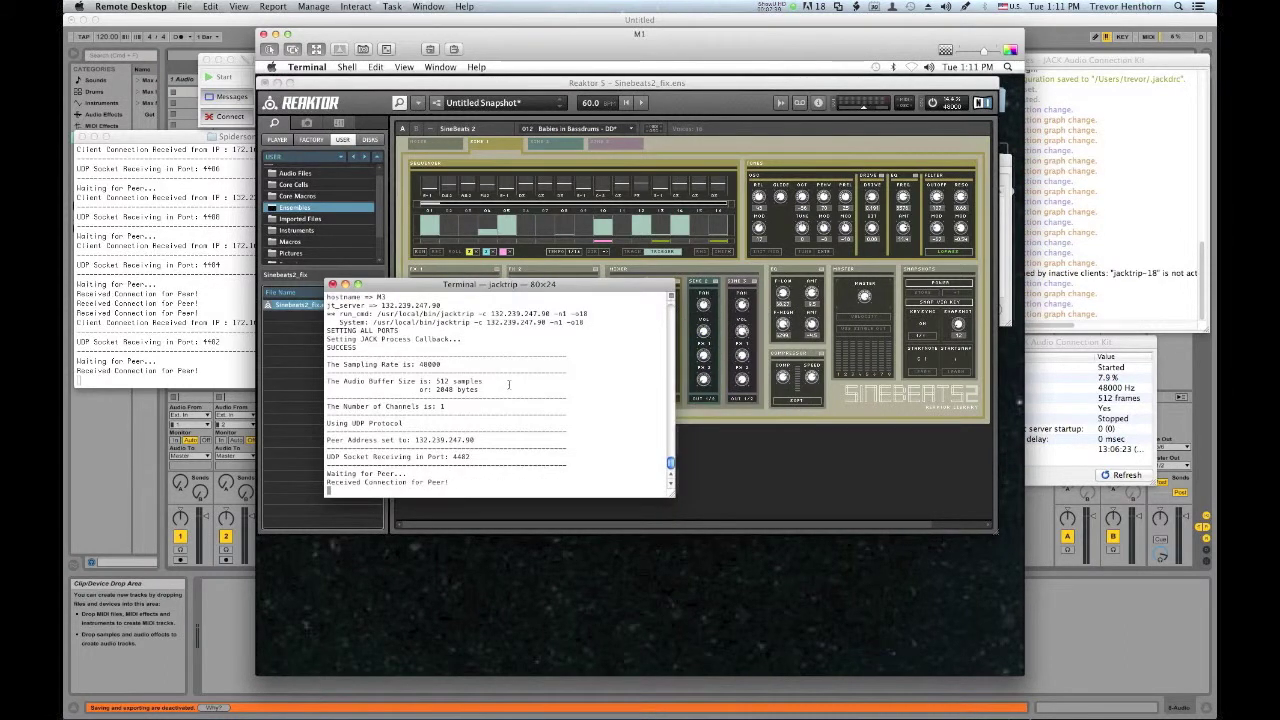
key("super+Tab")
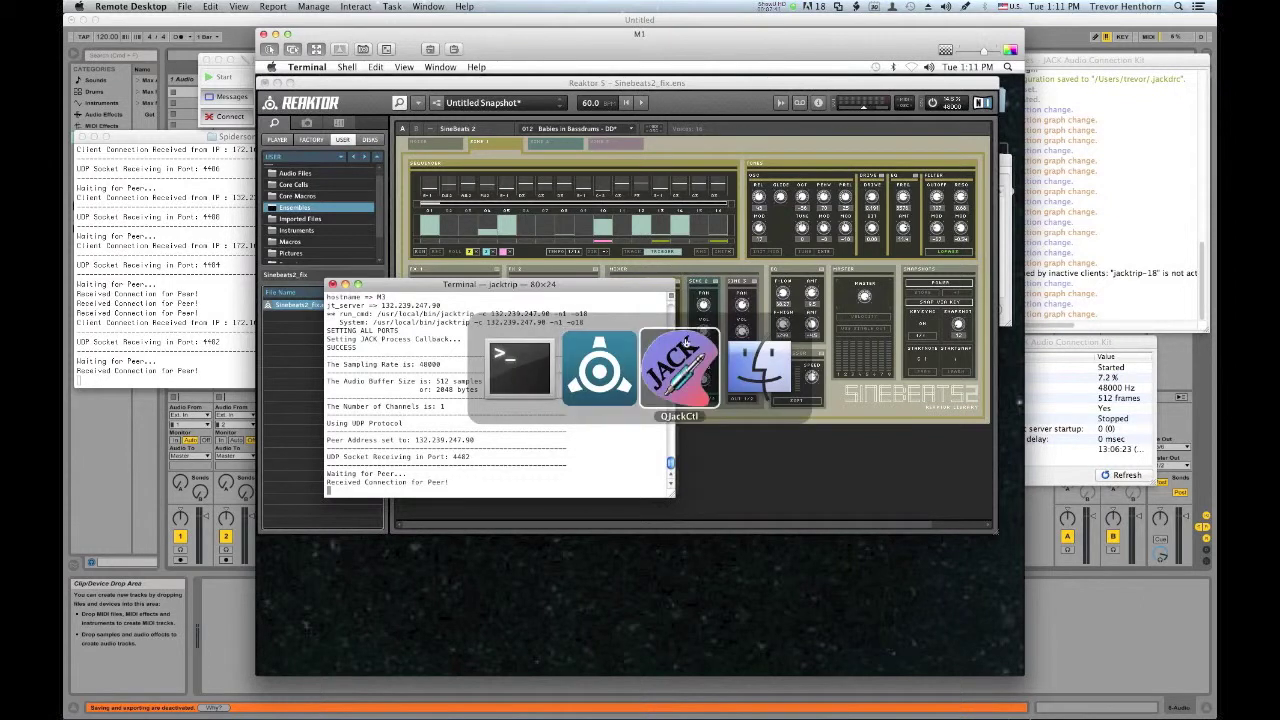
Step: Clear all existing JACK connections in the remote QjackCtl
left_click(681, 370)
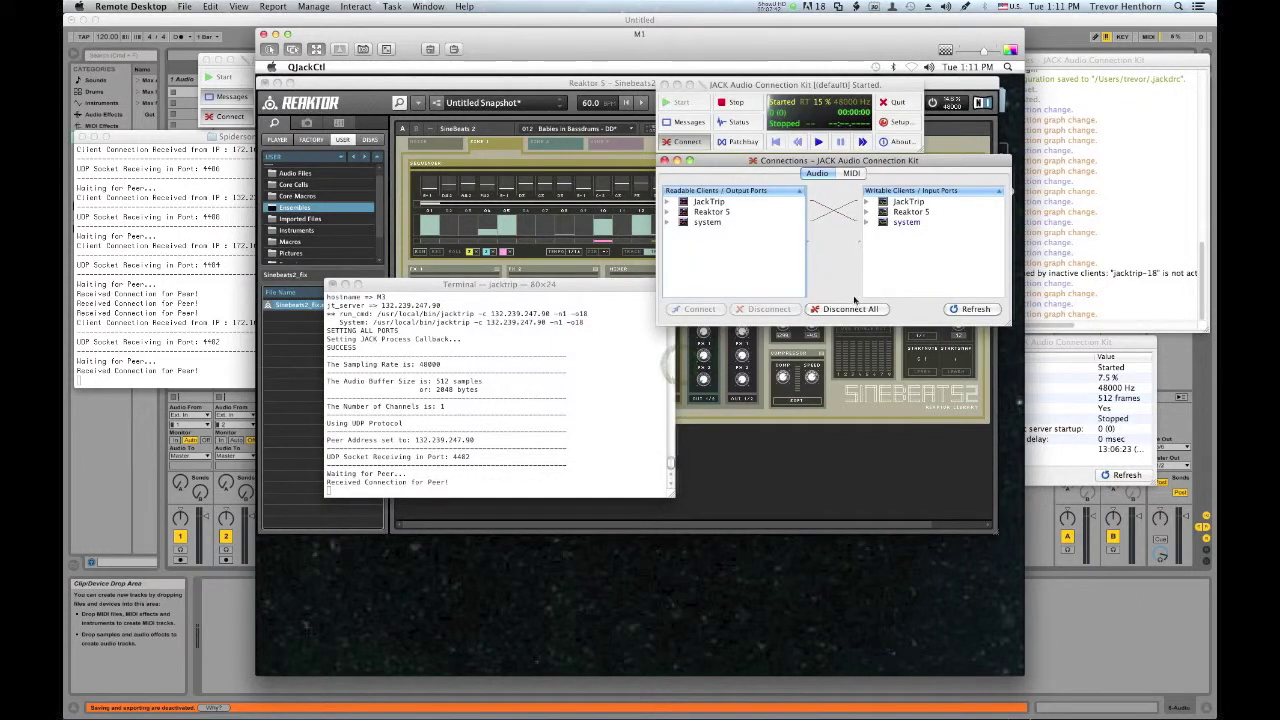
left_click(853, 313)
left_click(794, 268)
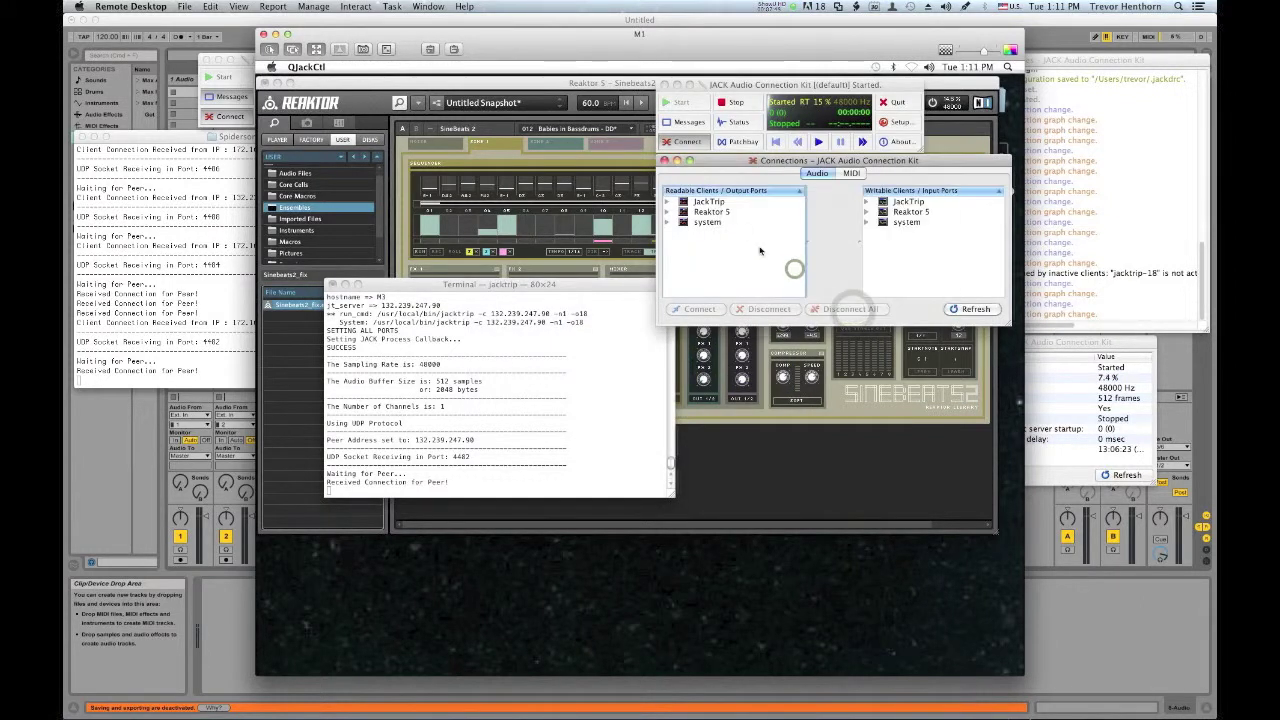
Step: Route Reaktor Outs 1–2 to JackTrip send_1, and Outs 3–4 to playback_1 and playback_2
left_click(668, 212)
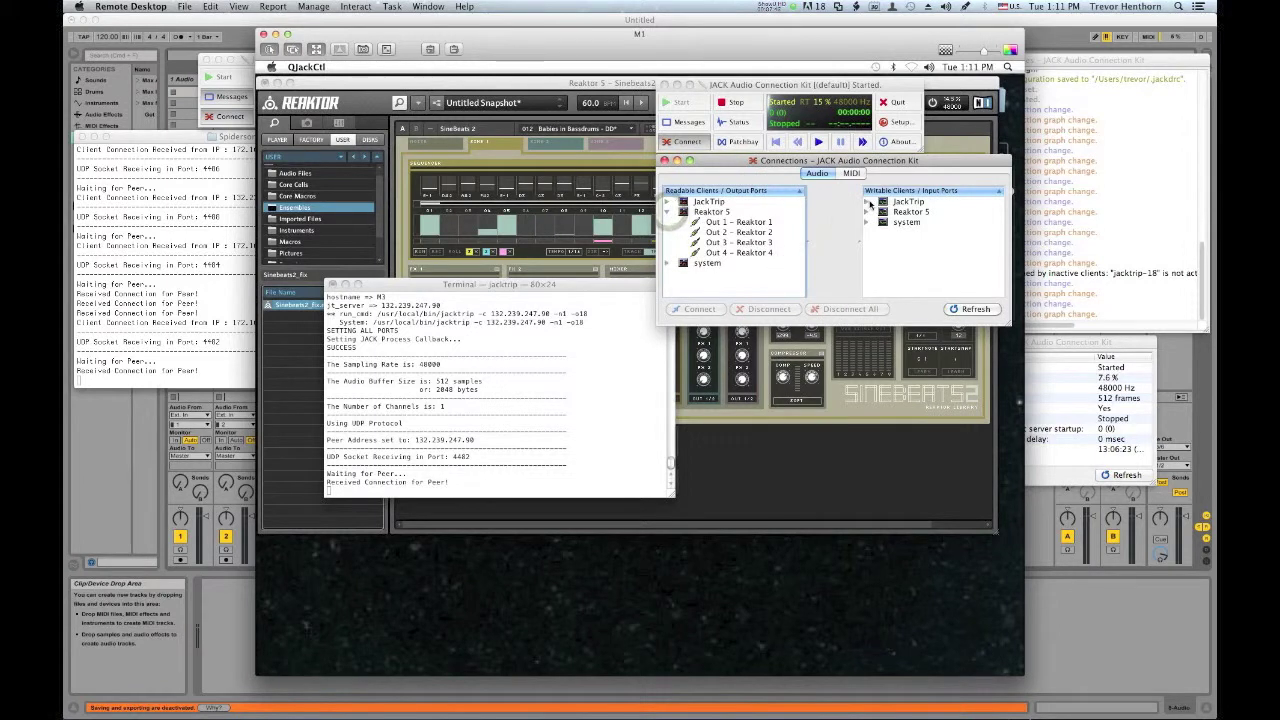
left_click(866, 201)
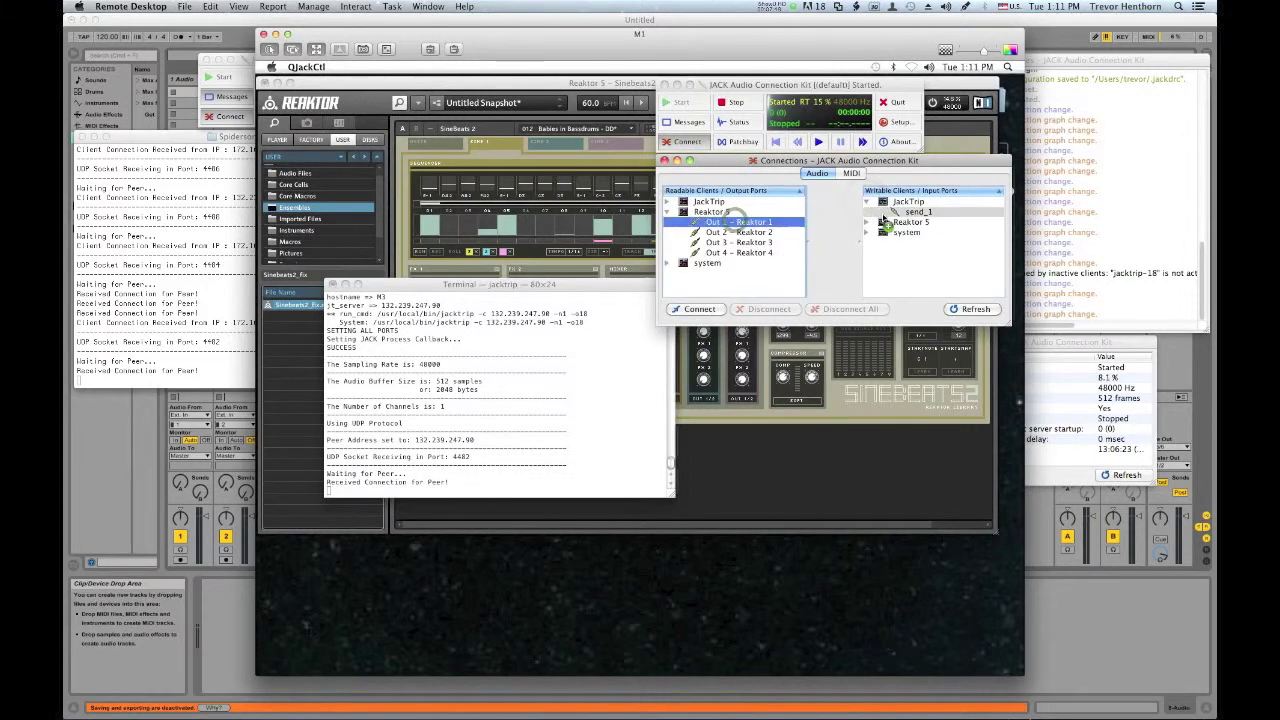
left_click_drag(737, 222, 909, 214)
left_click_drag(768, 234, 915, 212)
left_click(866, 233)
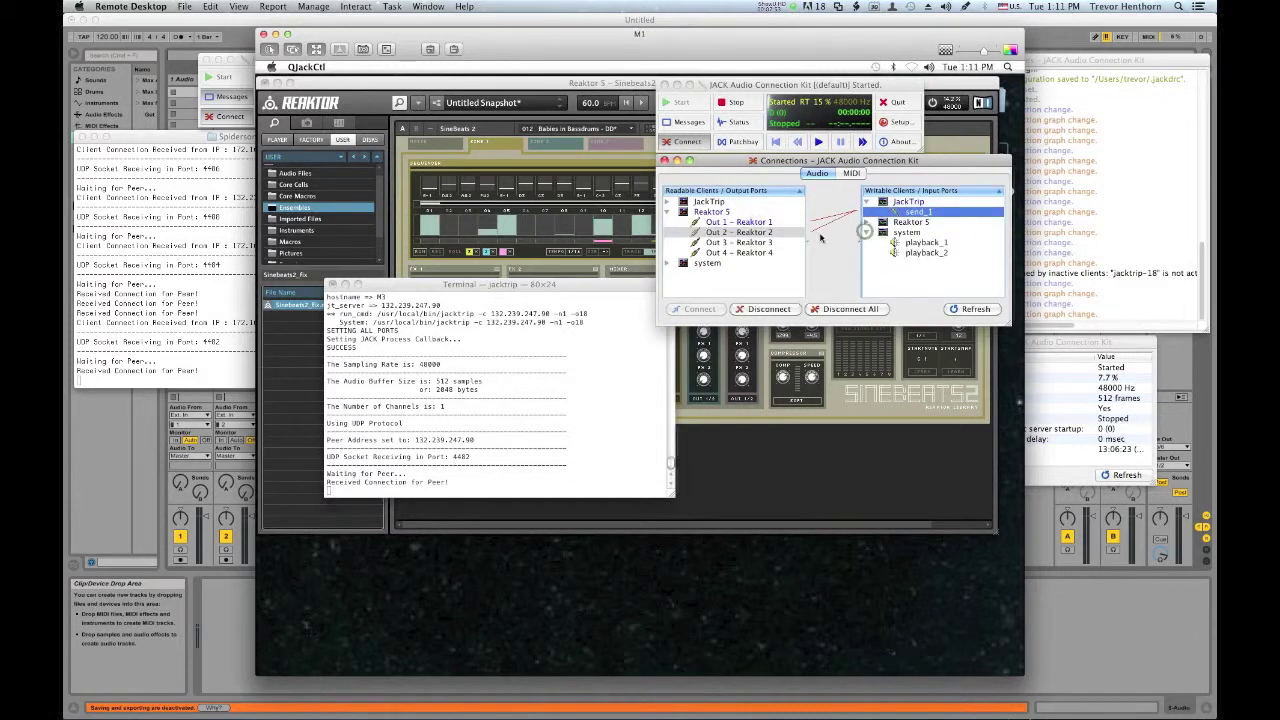
left_click_drag(772, 243, 890, 245)
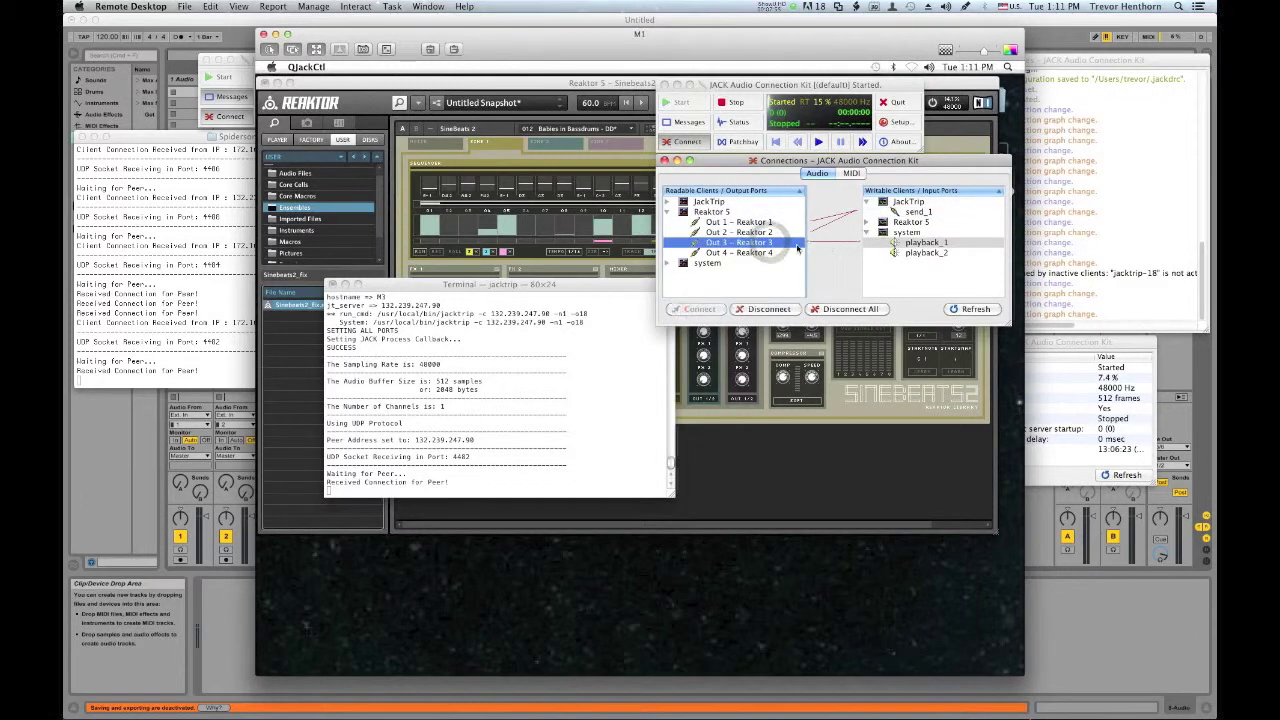
left_click_drag(760, 253, 905, 257)
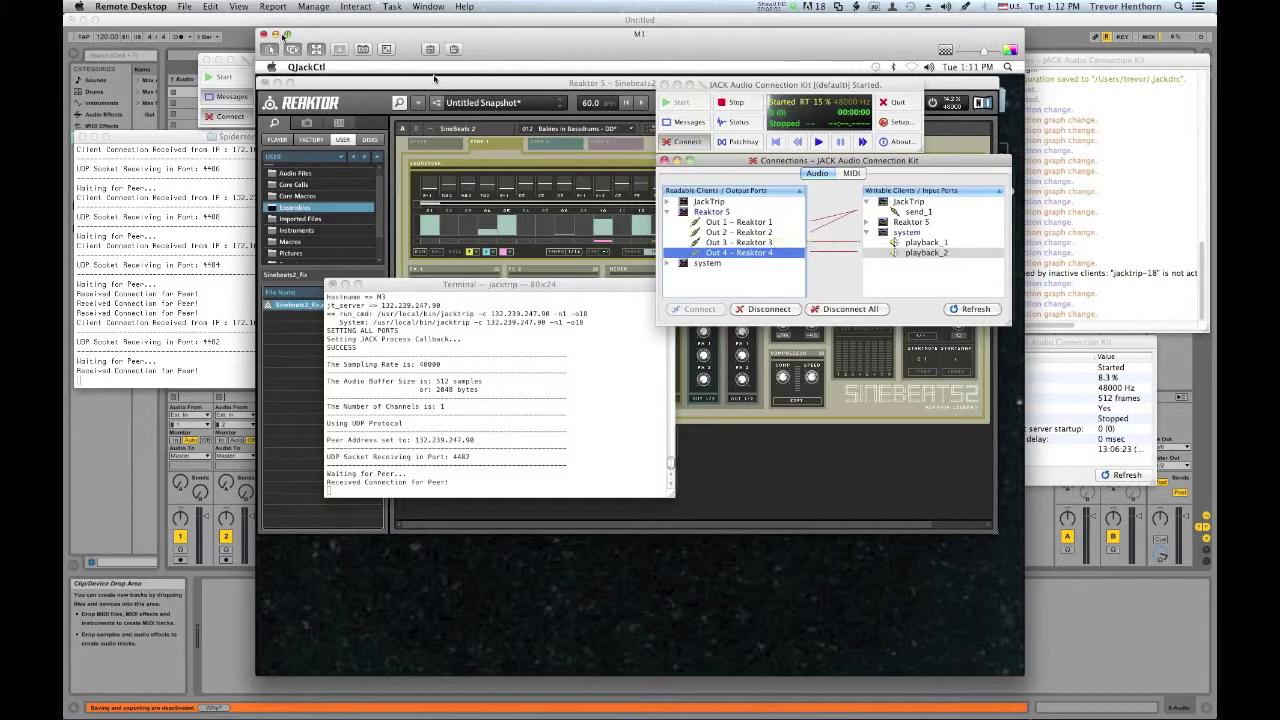
Step: Minimize the remote desktop and disconnect all local JACK connections
left_click(275, 34)
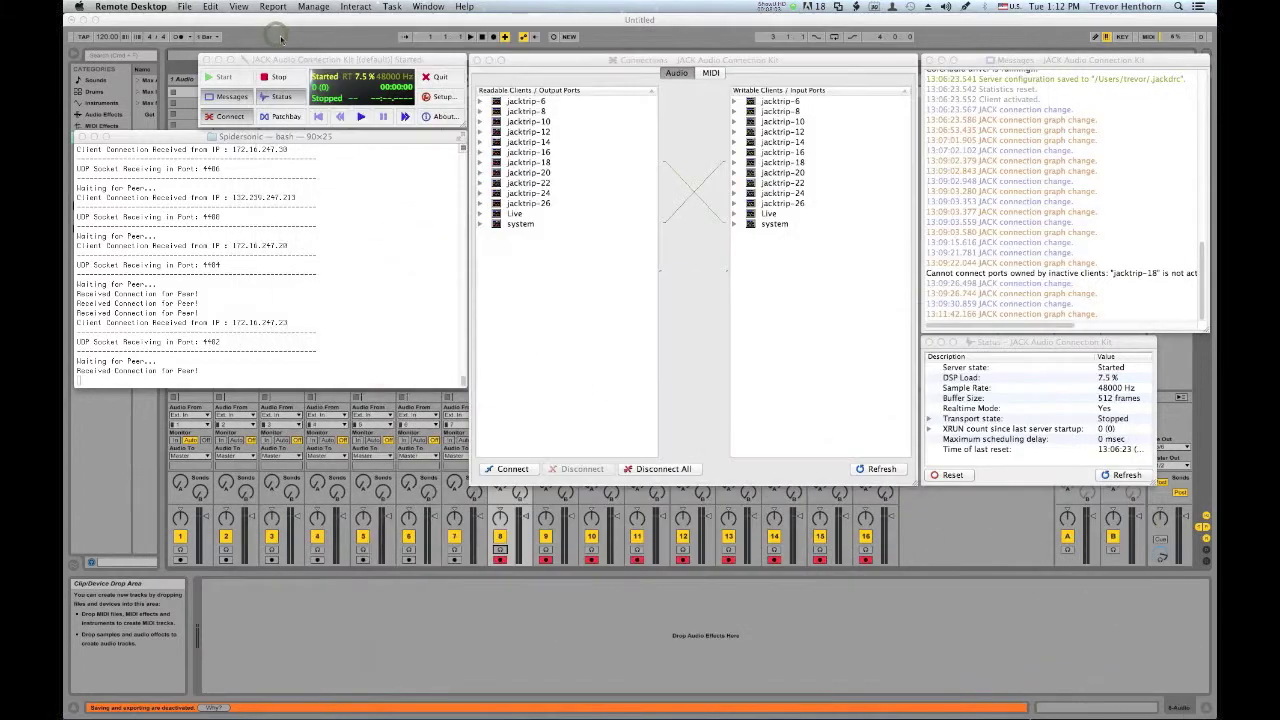
left_click(691, 286)
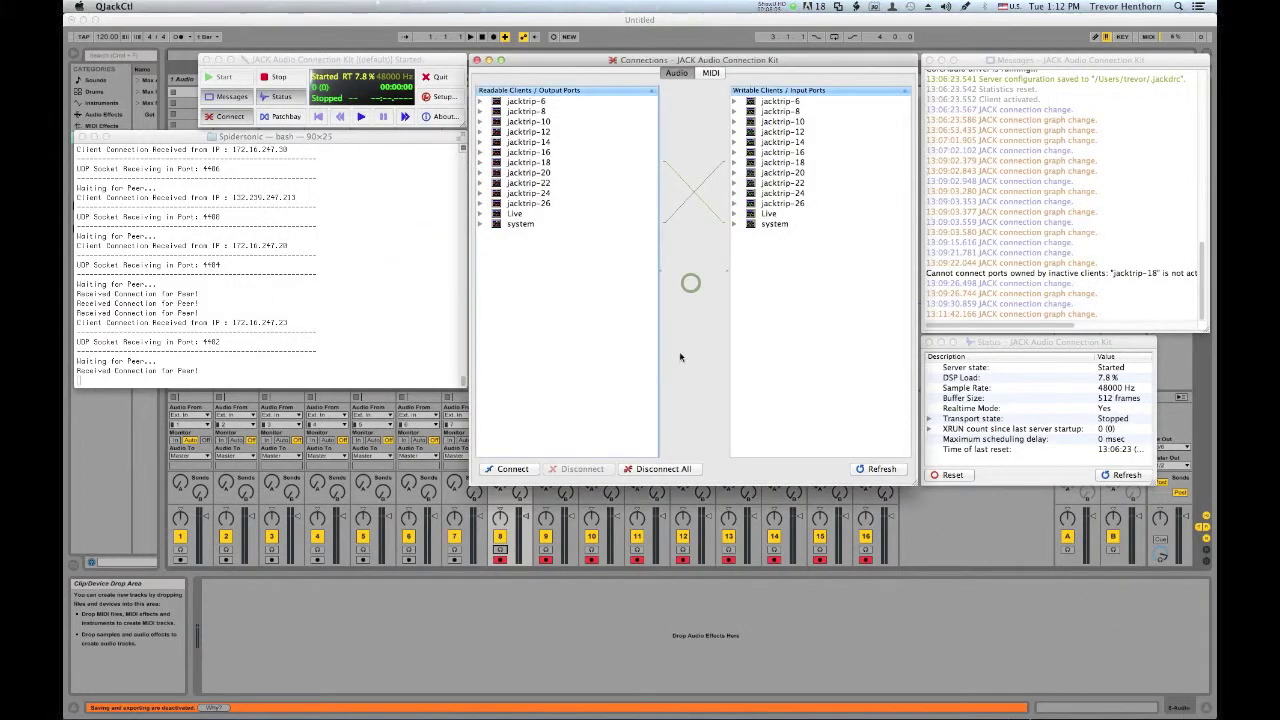
left_click(660, 468)
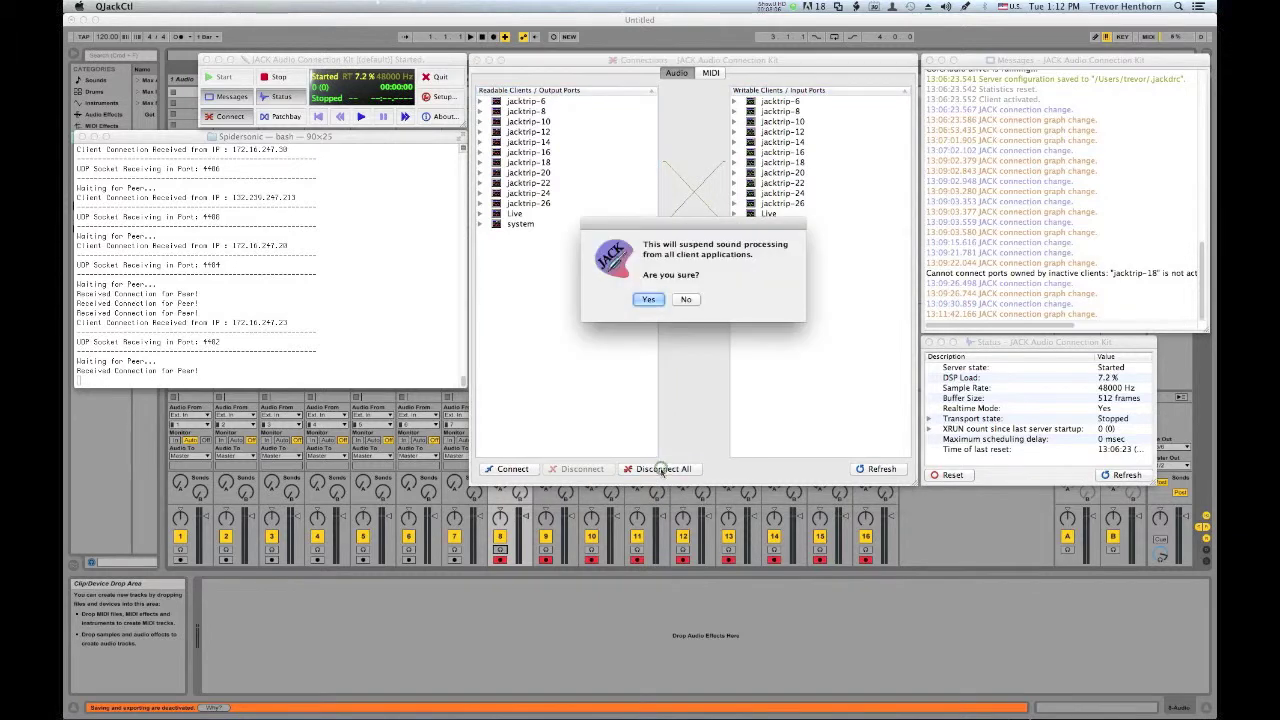
left_click(660, 300)
Step: Route jacktrip-18 receive_1 into Live in8 and all Live outputs to system
left_click(481, 162)
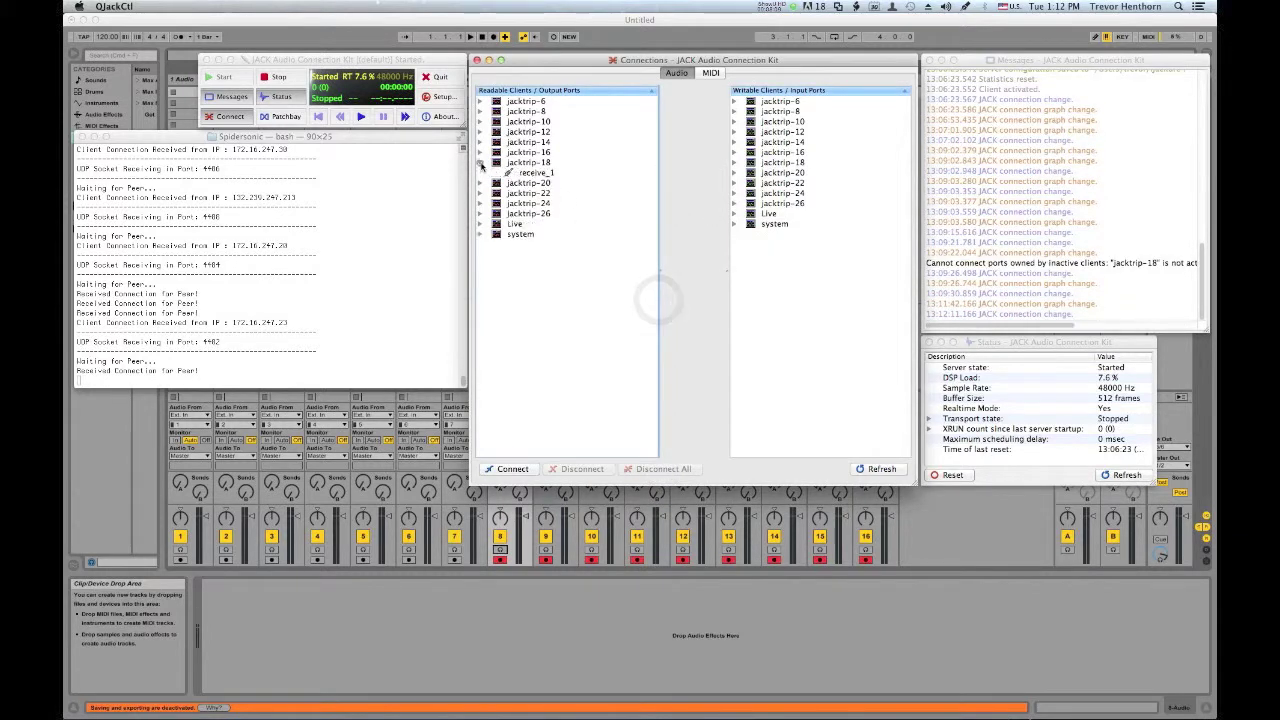
left_click(733, 213)
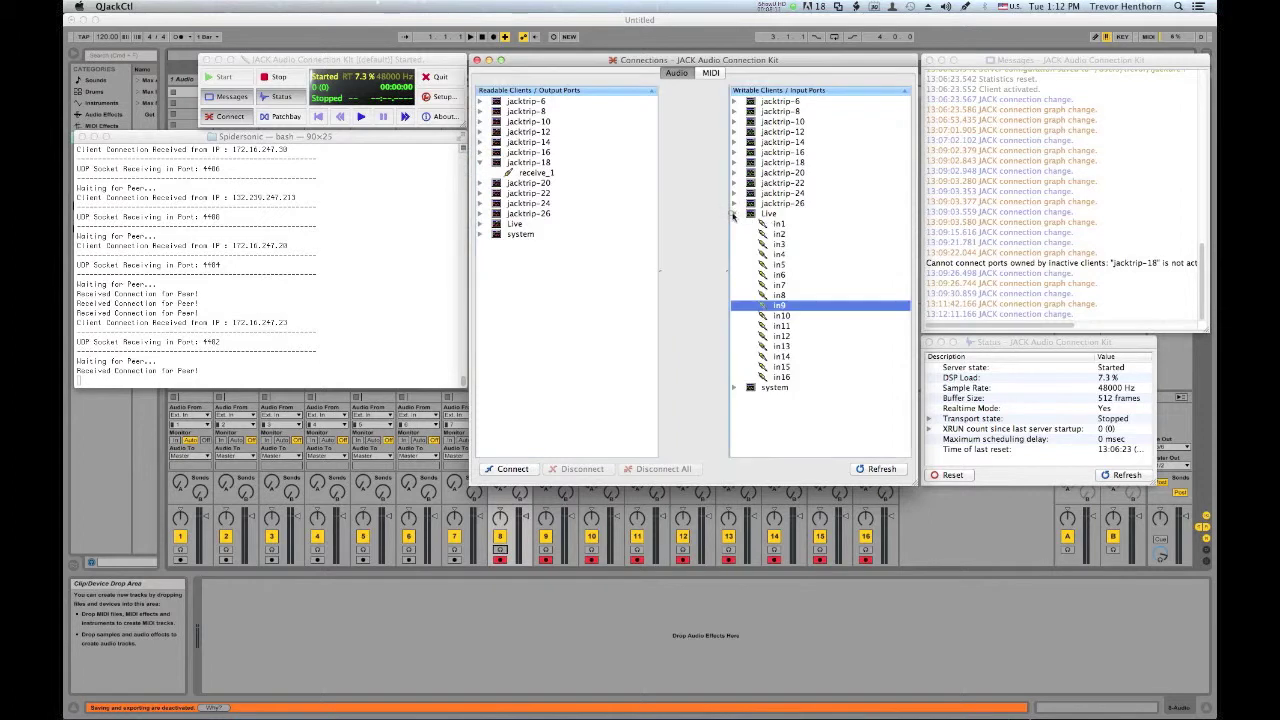
left_click_drag(535, 173, 796, 296)
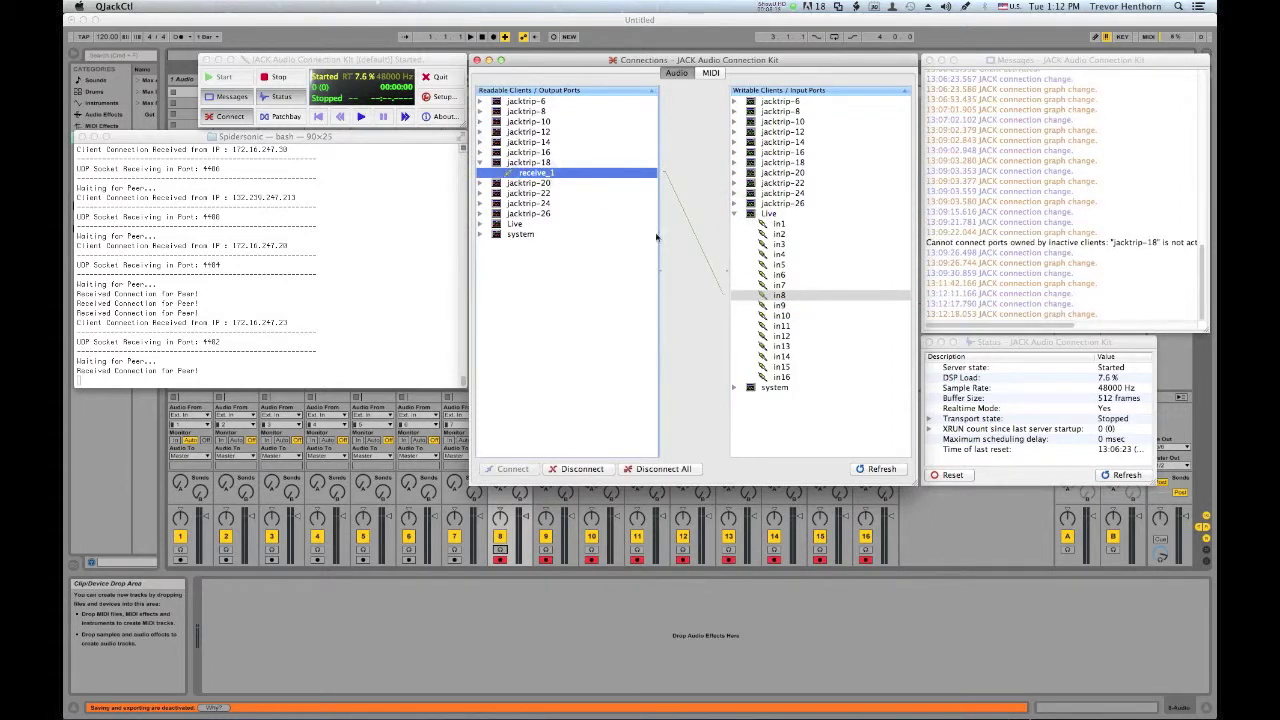
left_click(479, 226)
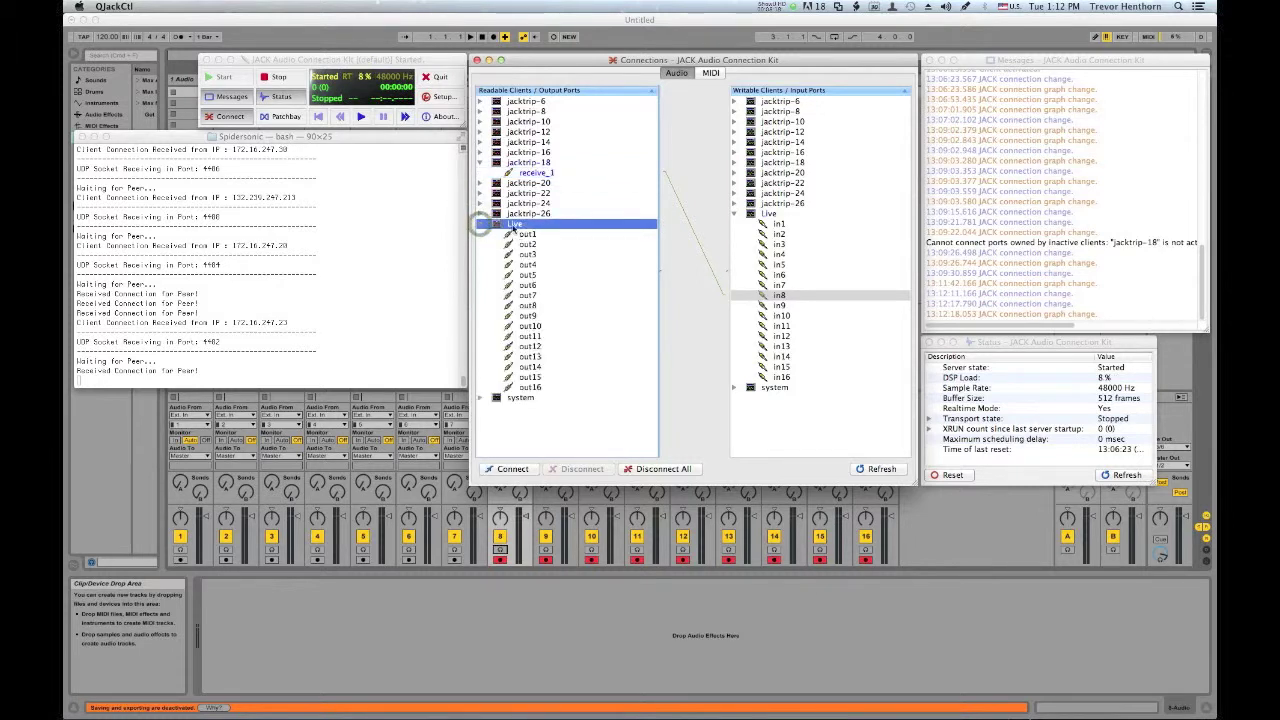
left_click_drag(486, 227, 789, 396)
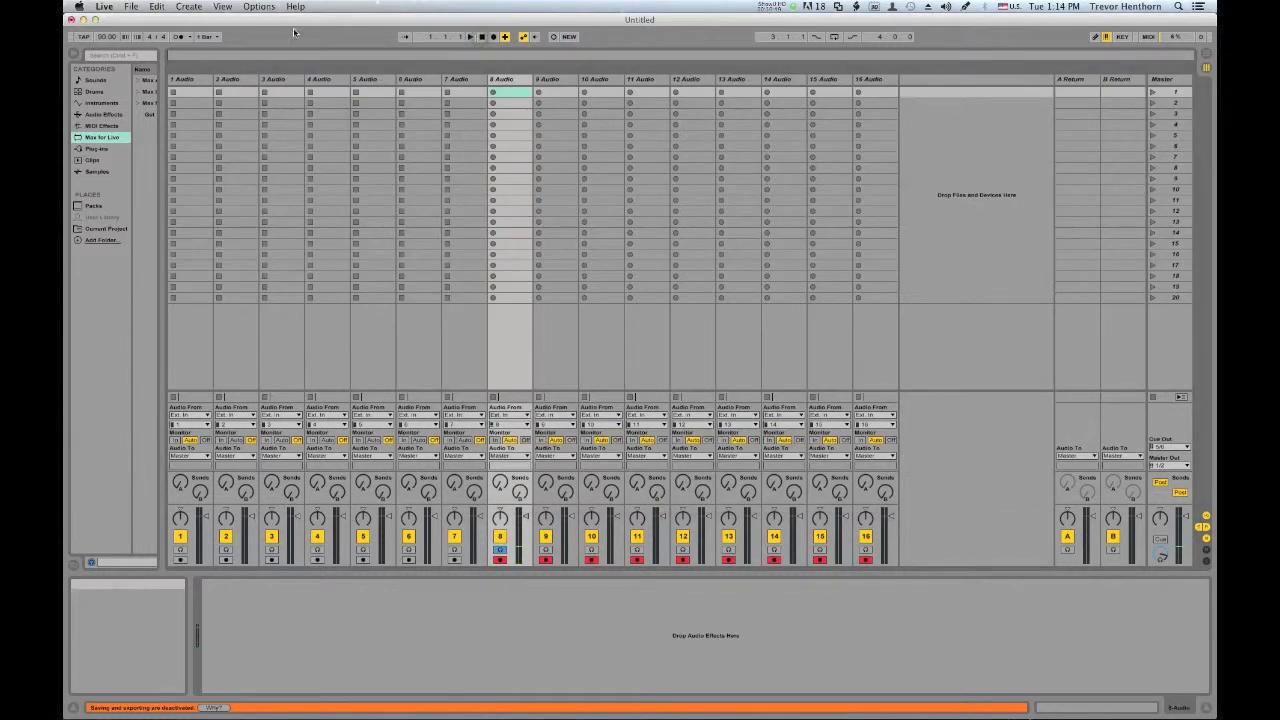
Step: Check in Live's MIDI/Sync preferences that Sync is on for the Network output
left_click(104, 6)
left_click(118, 37)
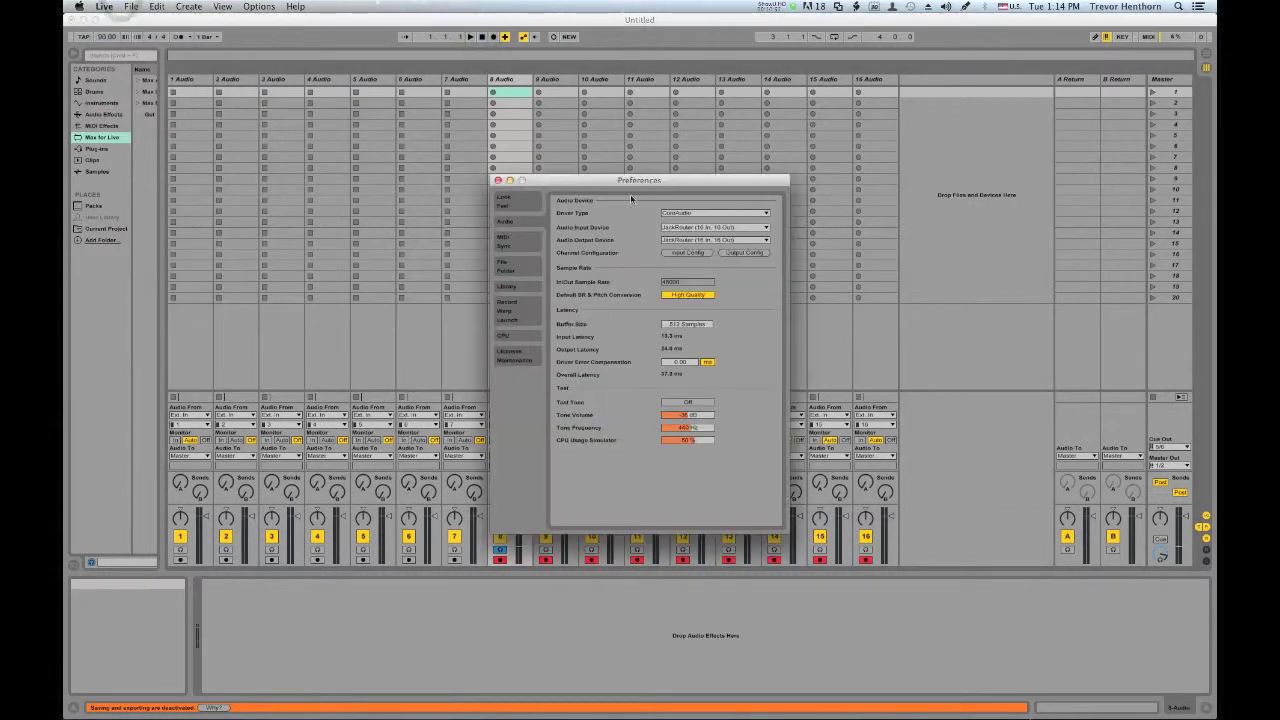
key("Down")
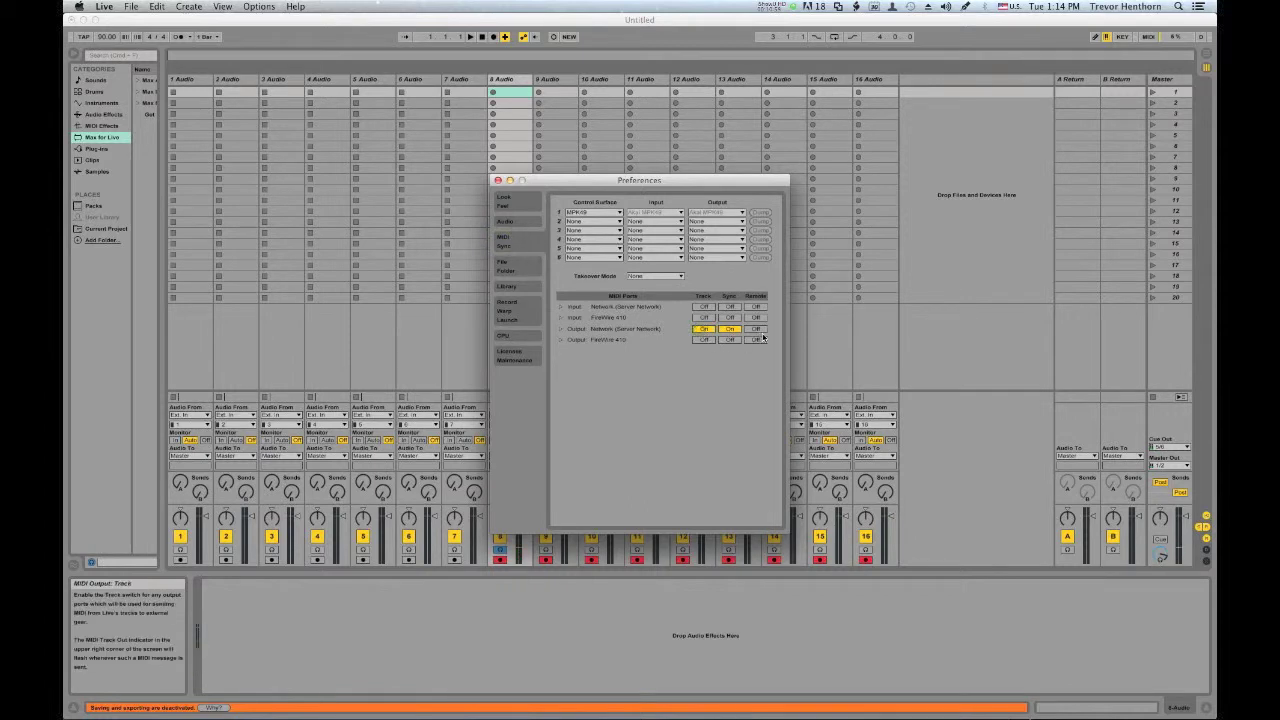
key("Escape")
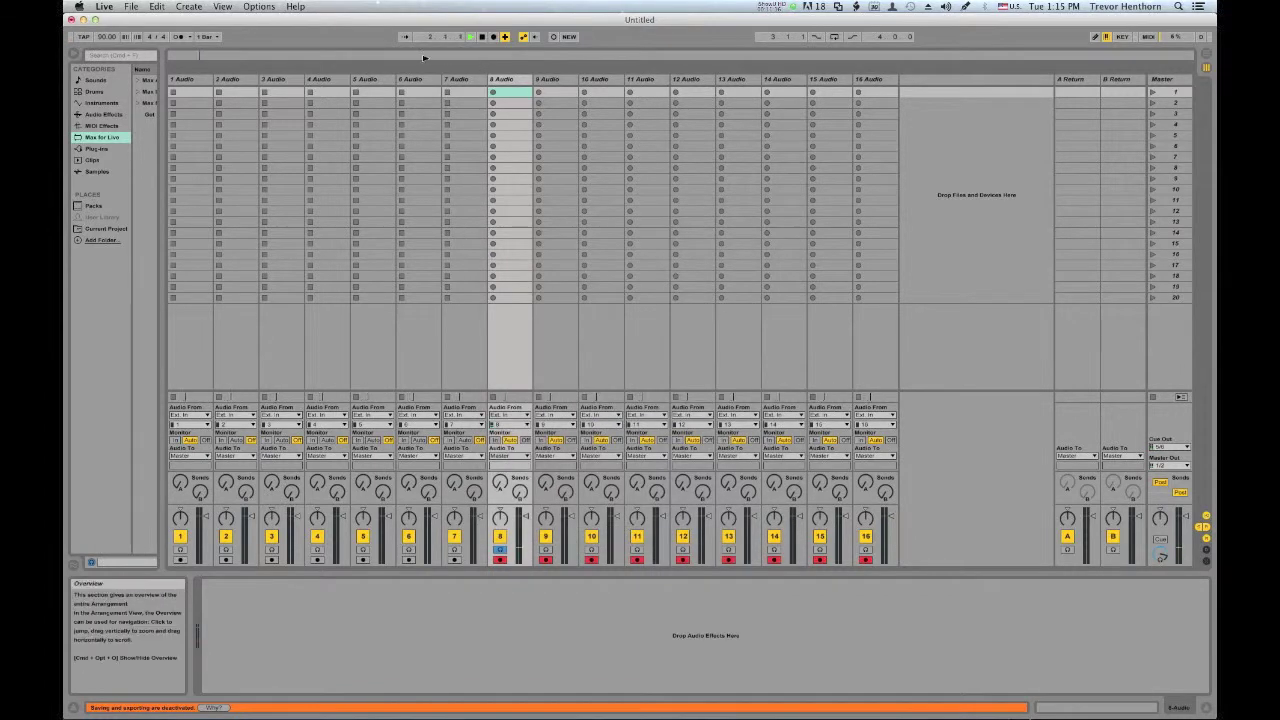
Step: Stop and restart Live's transport to test the MIDI sync
left_click(107, 37)
left_click(482, 37)
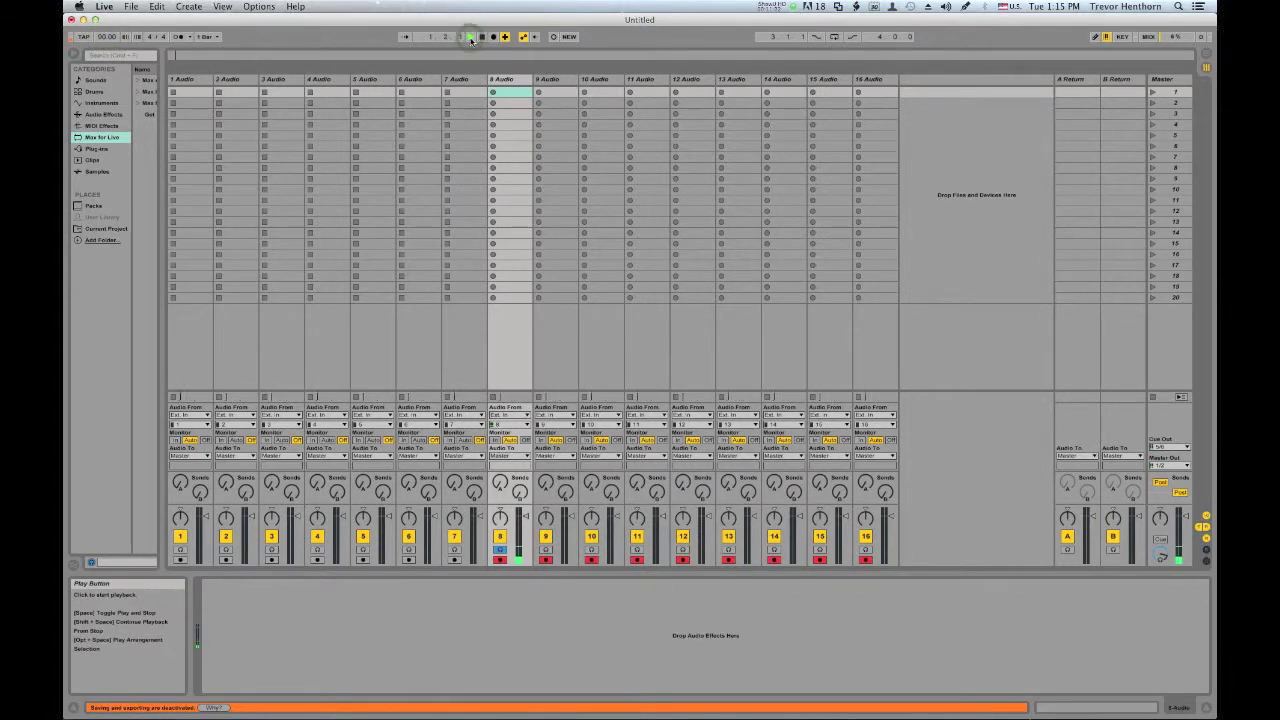
left_click(471, 37)
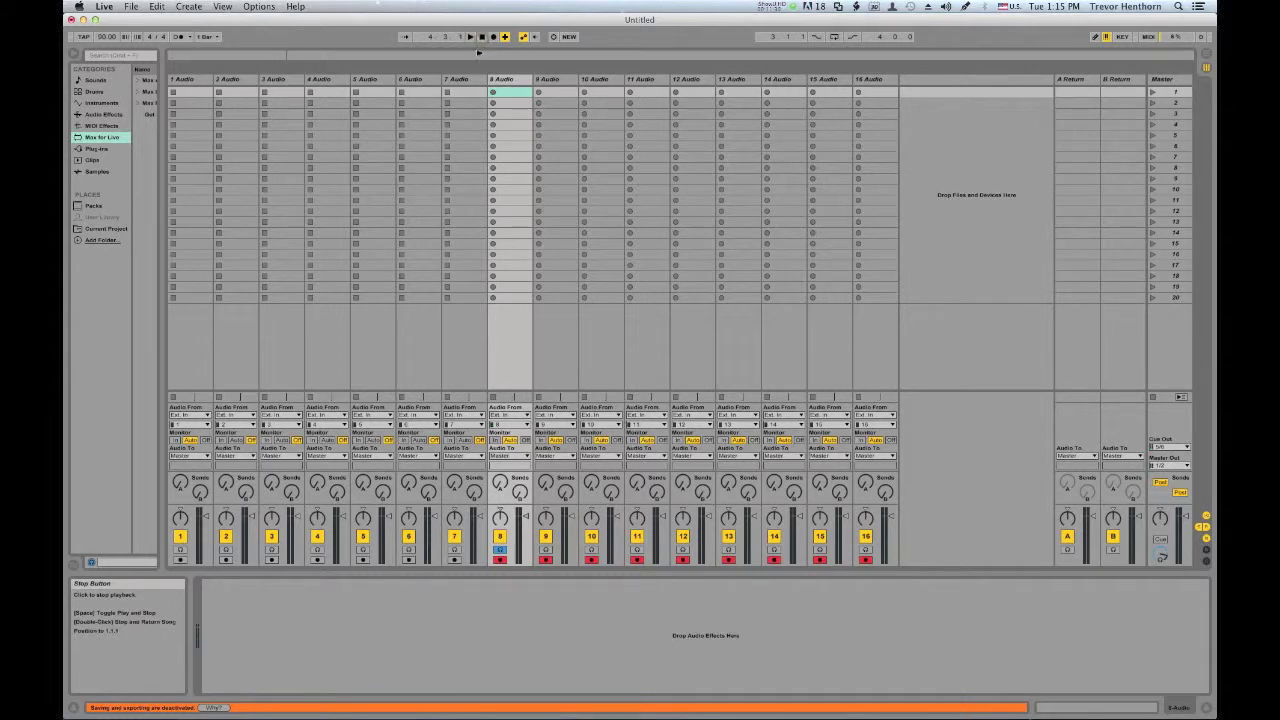
Step: Record into the arrangement from 1.1.1, enlarge the mixer meters, then show Arrangement View
left_click(481, 36)
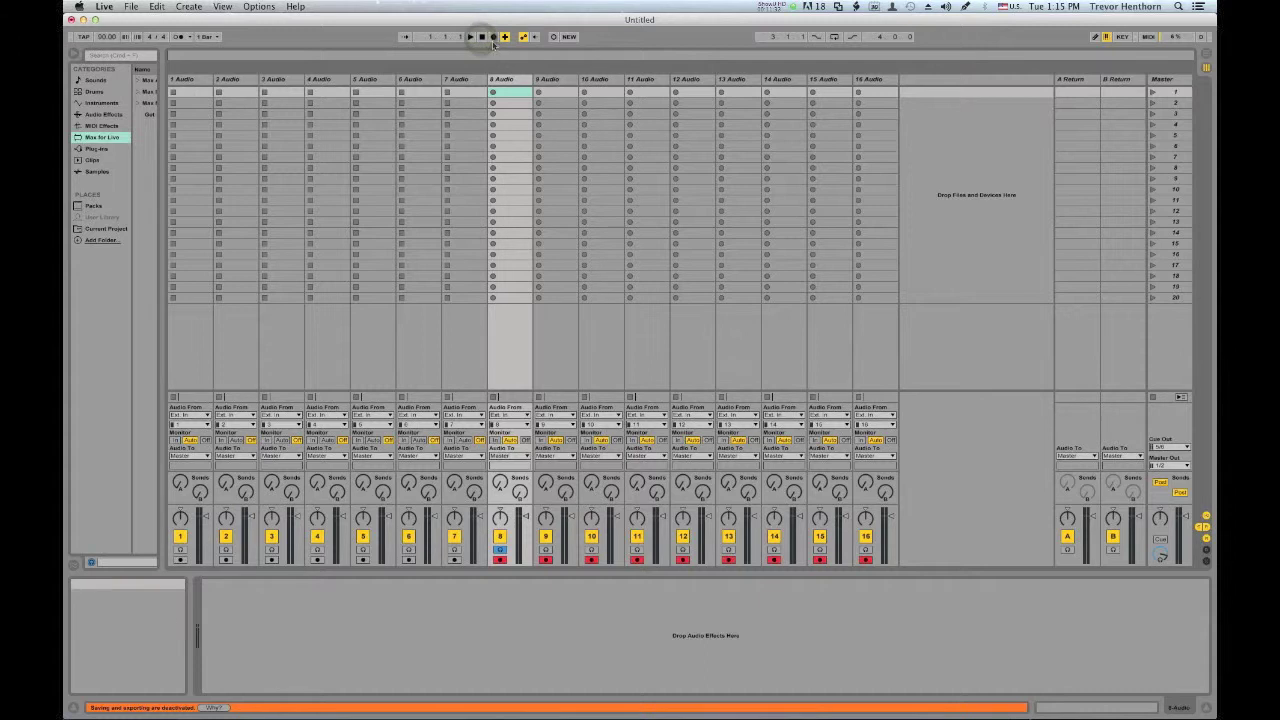
left_click(492, 37)
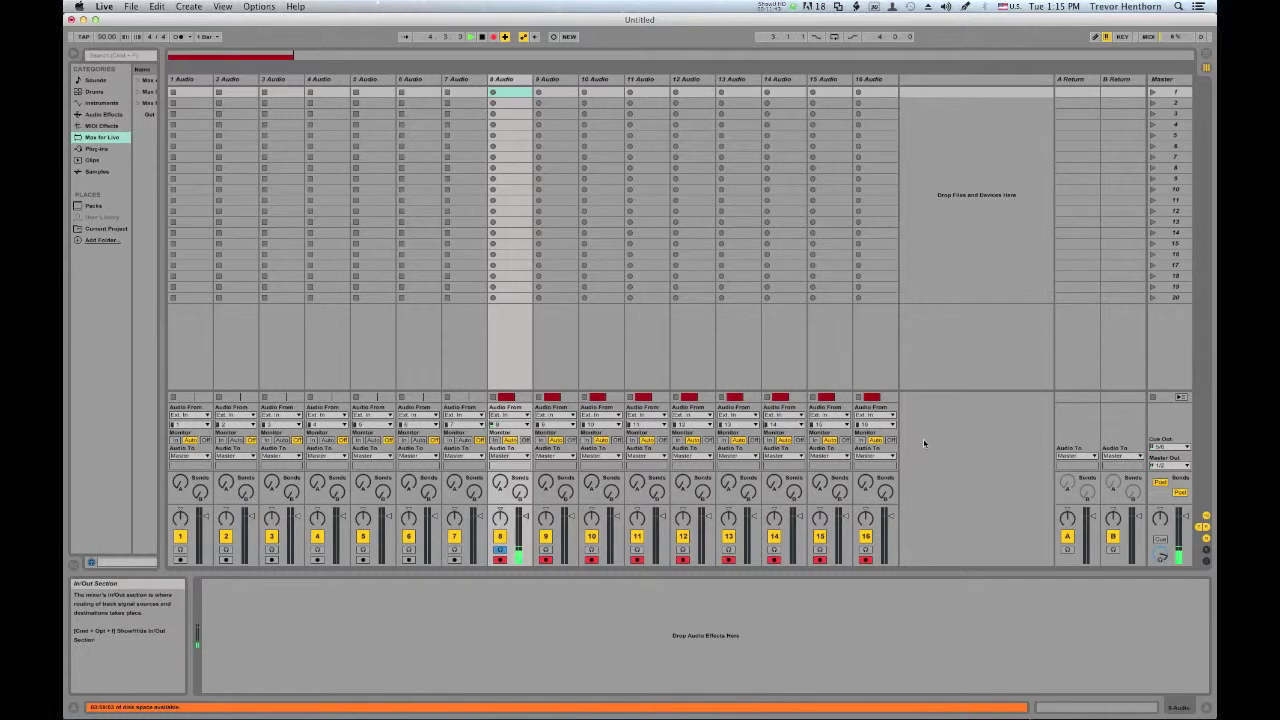
left_click_drag(893, 500, 902, 339)
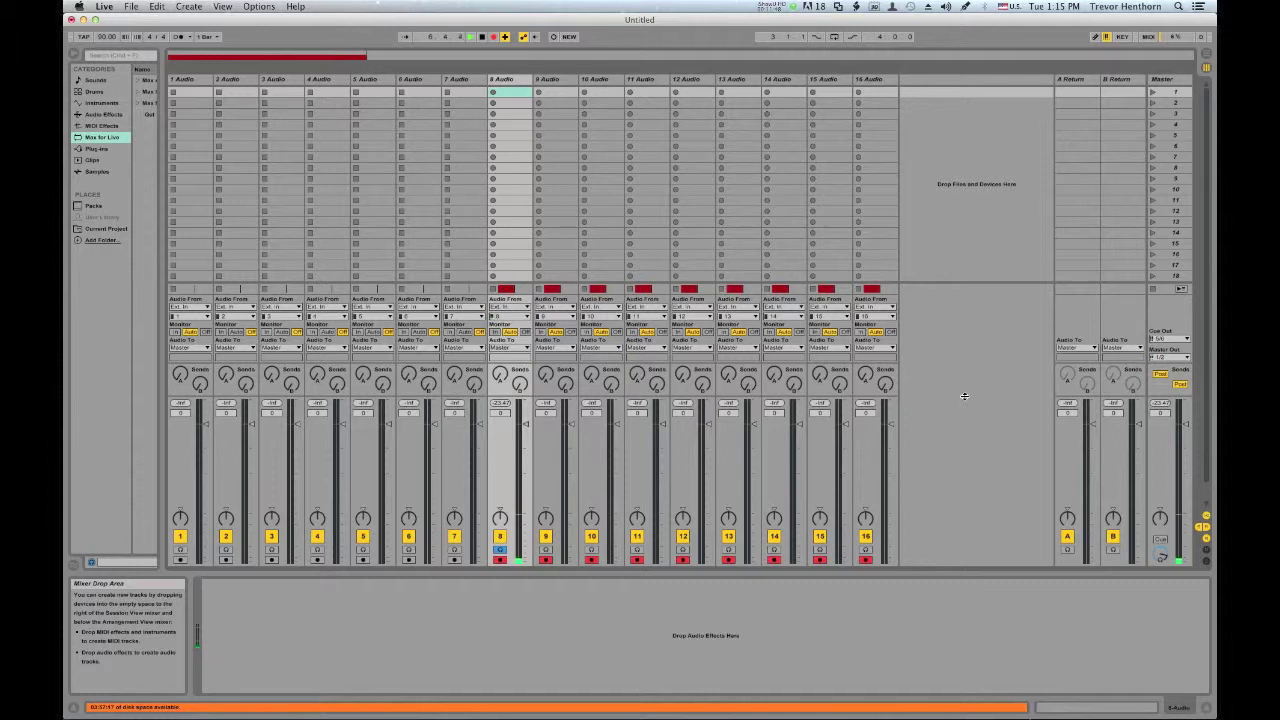
left_click(1206, 56)
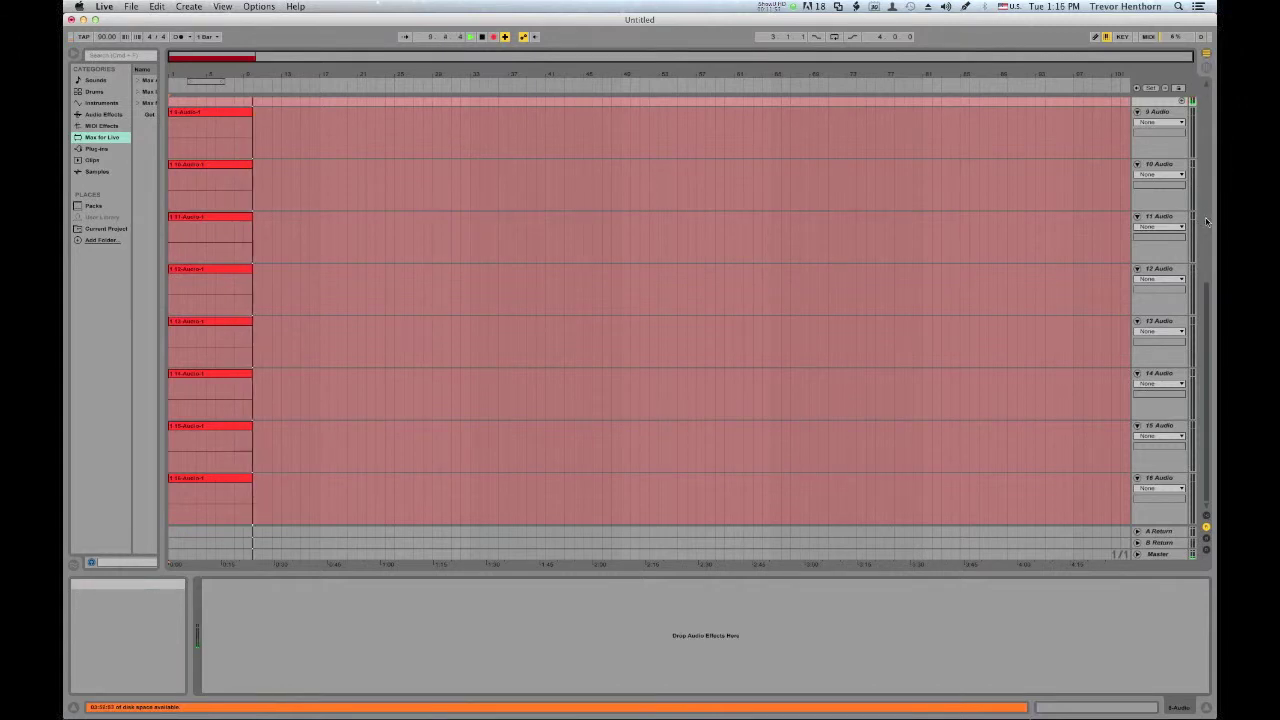
Step: Stop the arrangement recording from Session View
scroll(1209, 297, "up", 5)
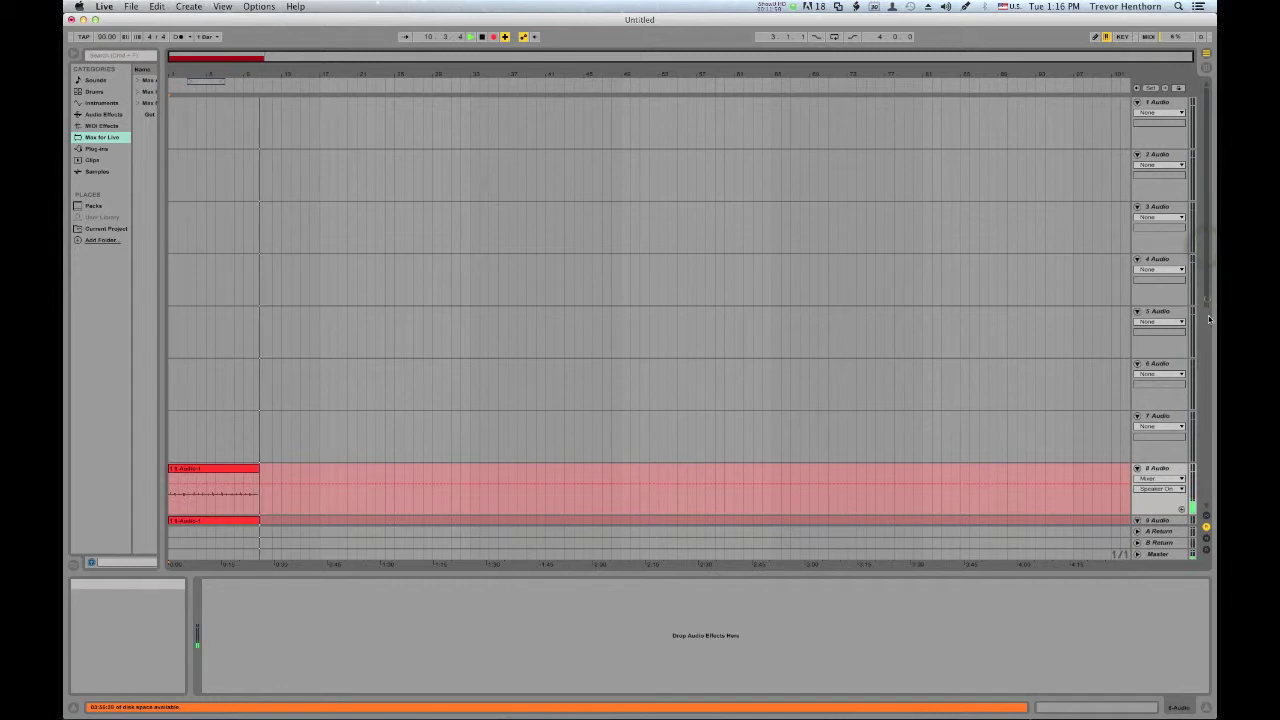
scroll(1210, 318, "down", 5)
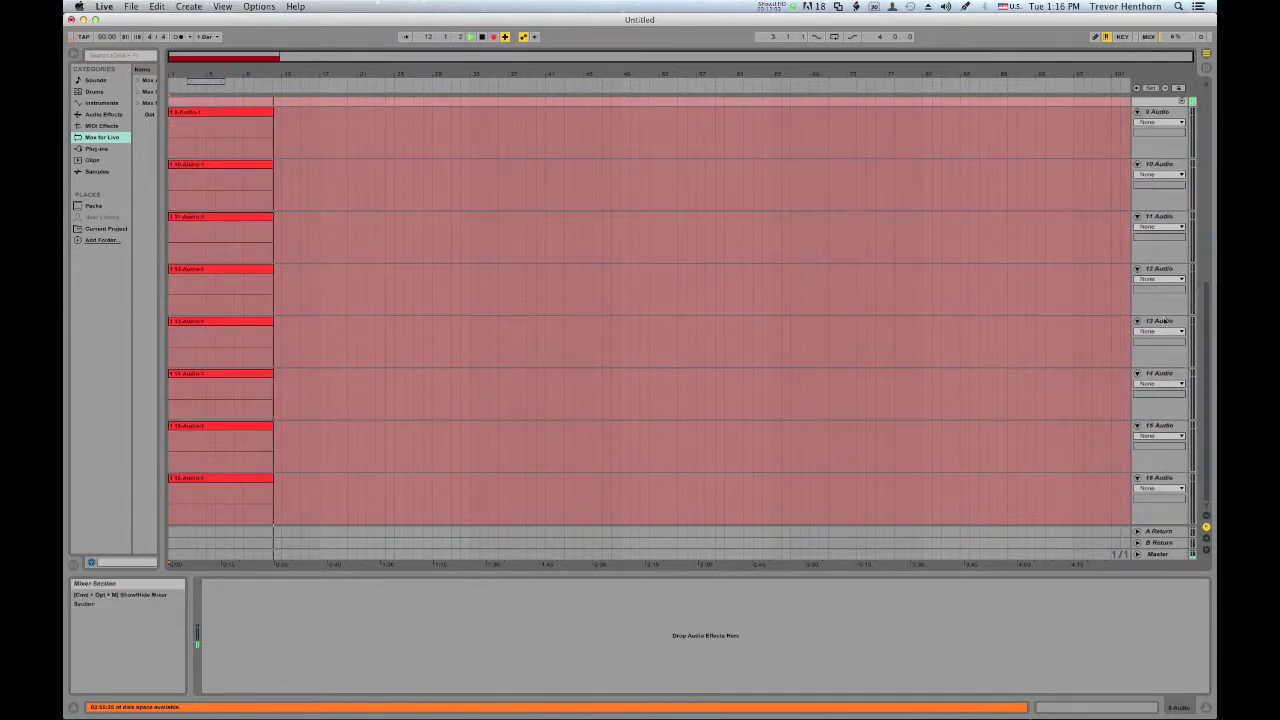
left_click(1204, 56)
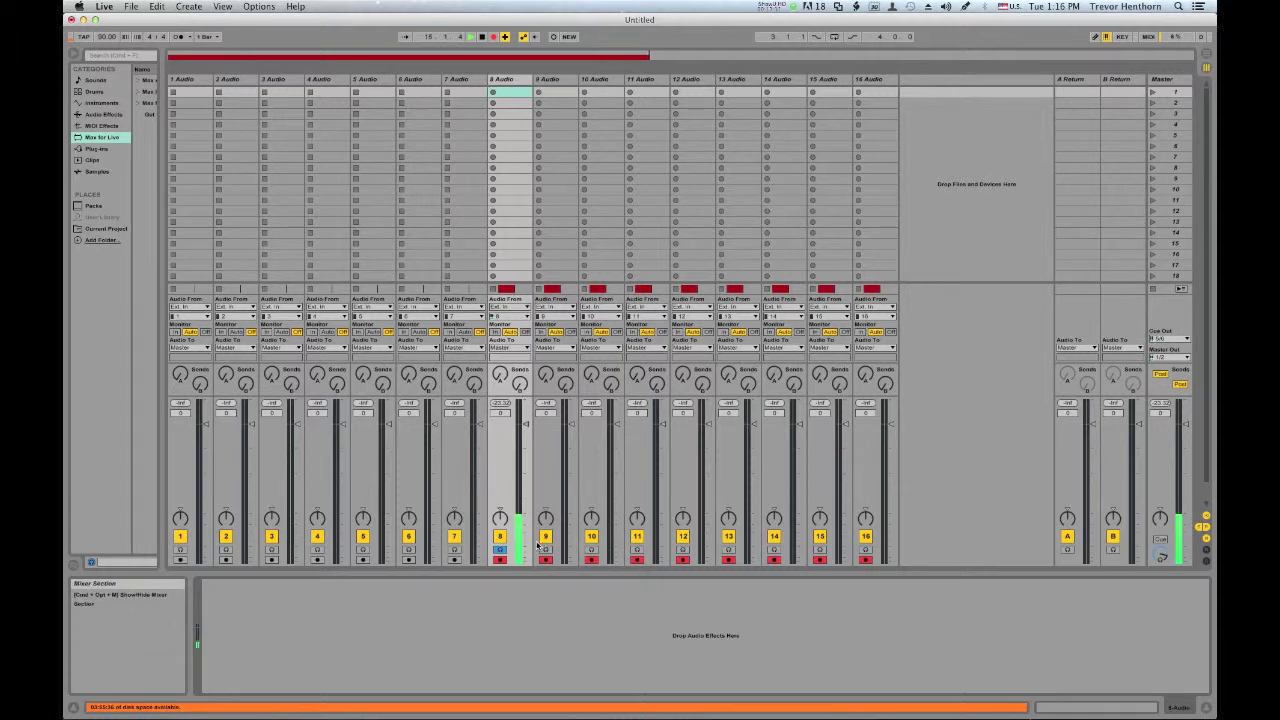
left_click(483, 38)
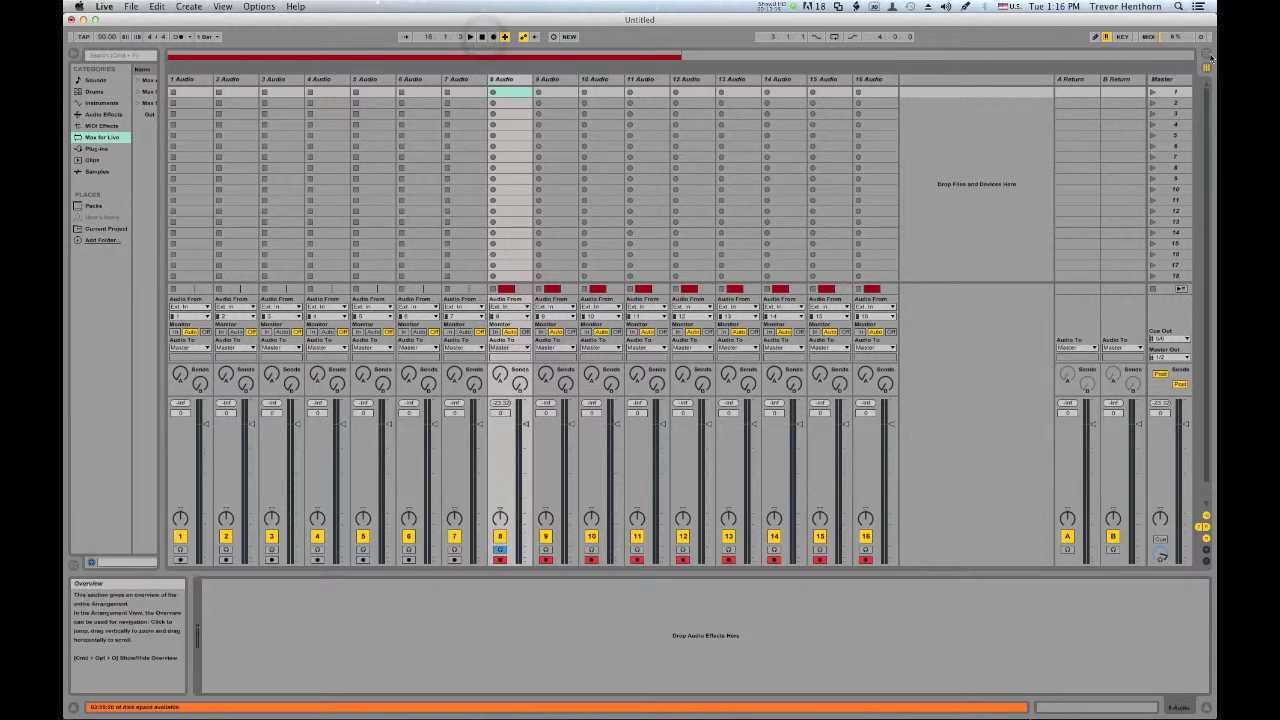
Step: Select track 8's newly recorded Audio-1 clip in Arrangement View
left_click(1208, 57)
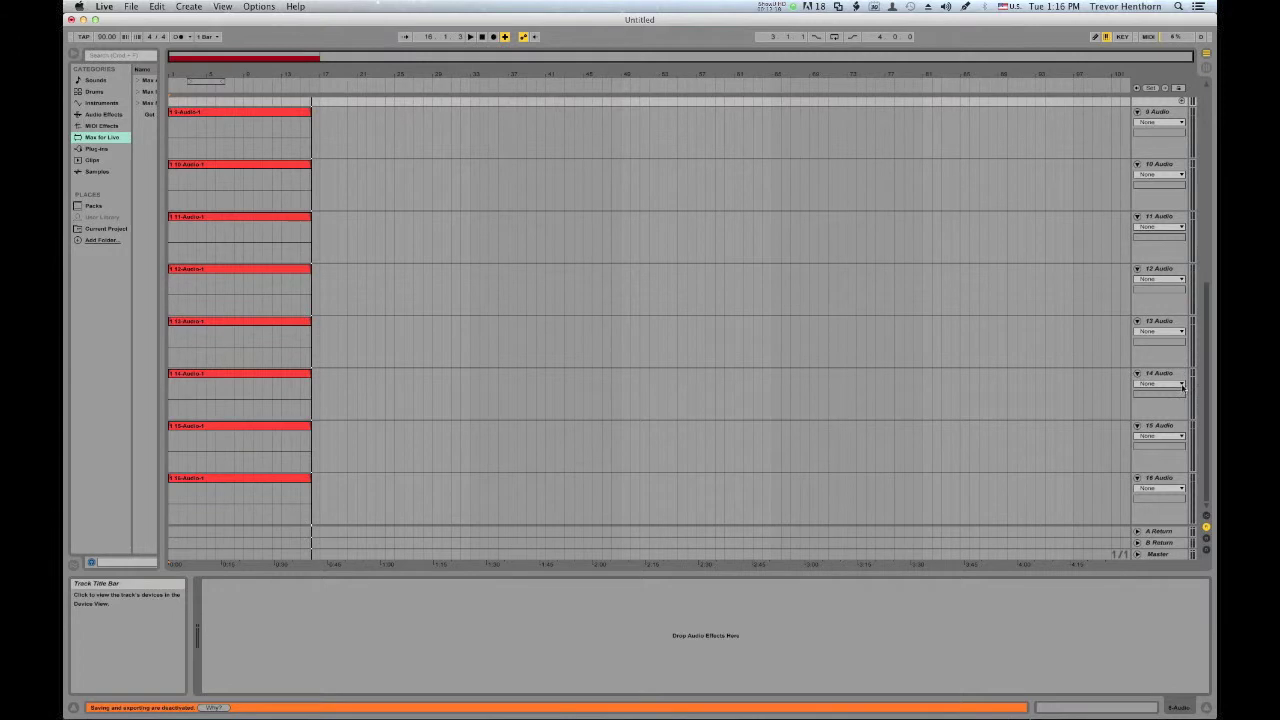
scroll(1100, 360, "up", 6)
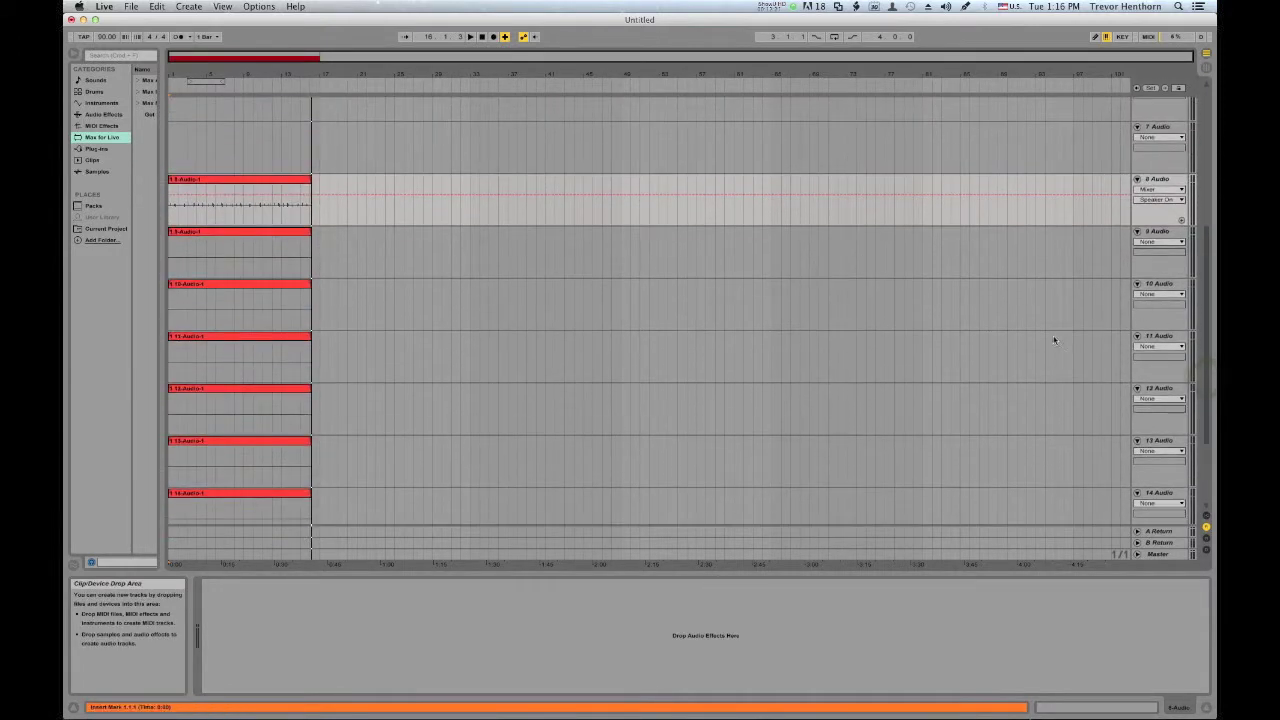
left_click(280, 179)
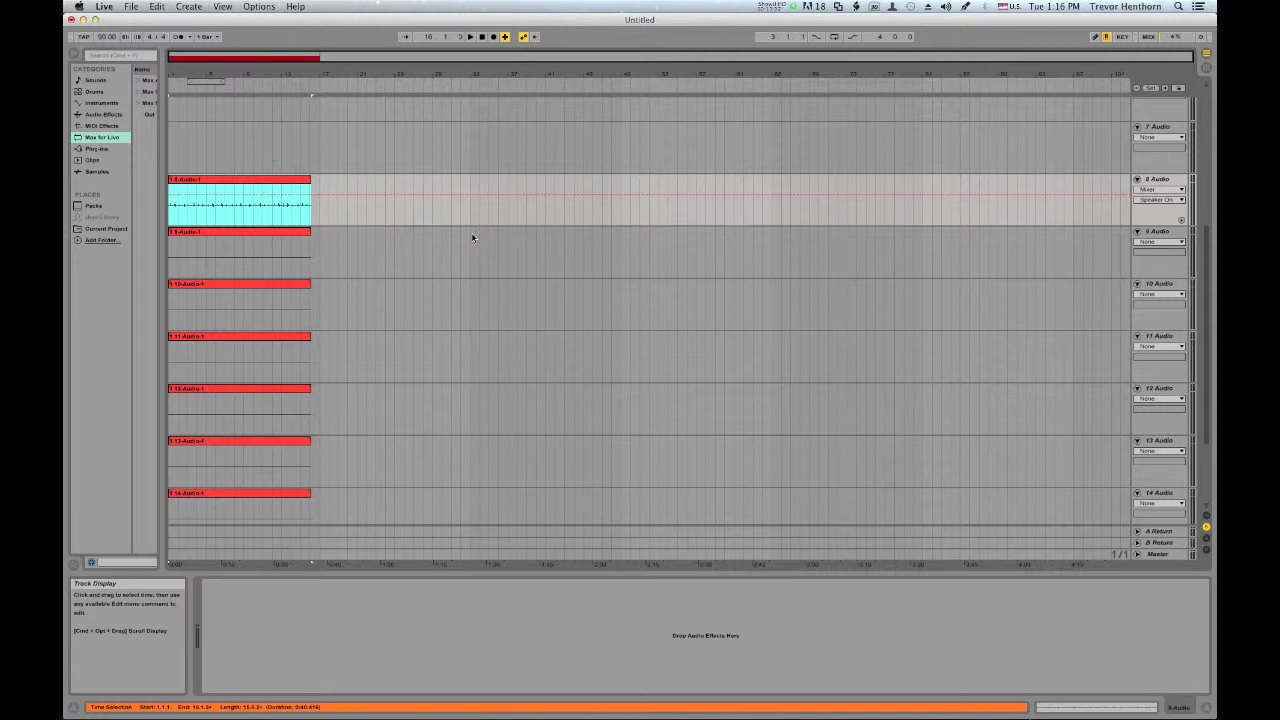
Step: Disconnect all JACK connections in QjackCtl and quit it with Cmd-Q
key("super+Tab")
left_click(644, 355, "super")
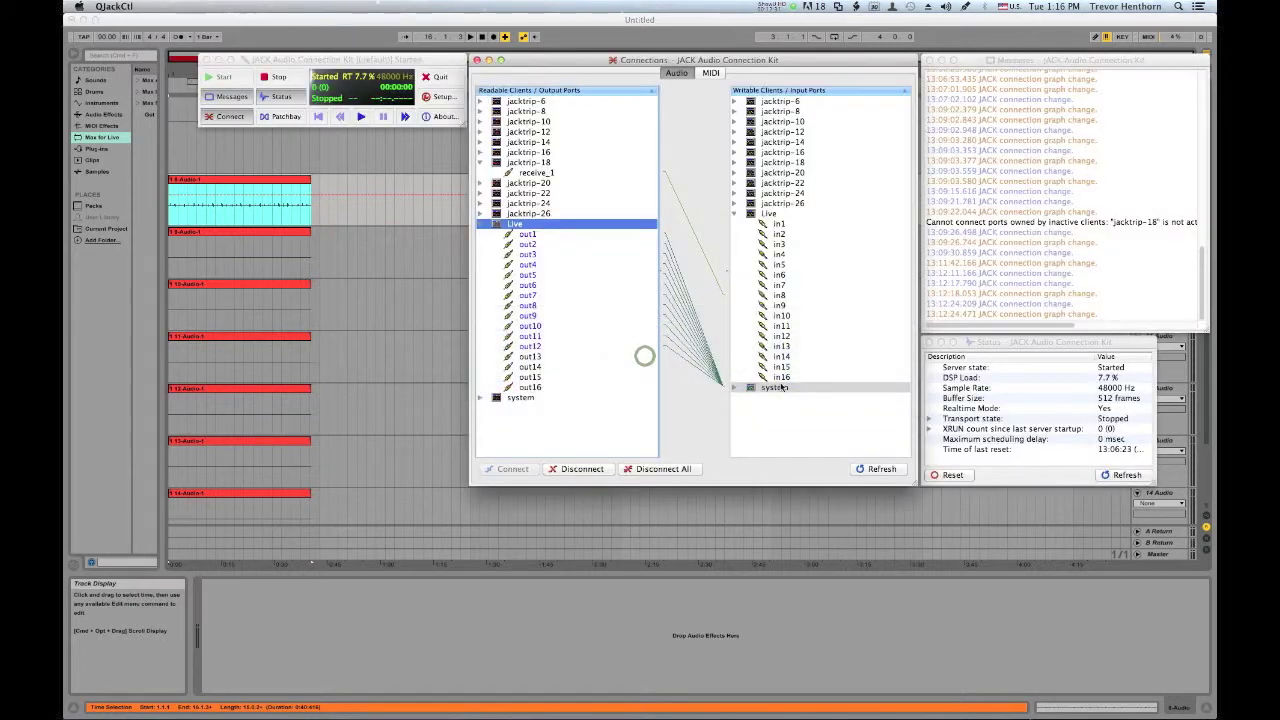
left_click(679, 472)
left_click(656, 300)
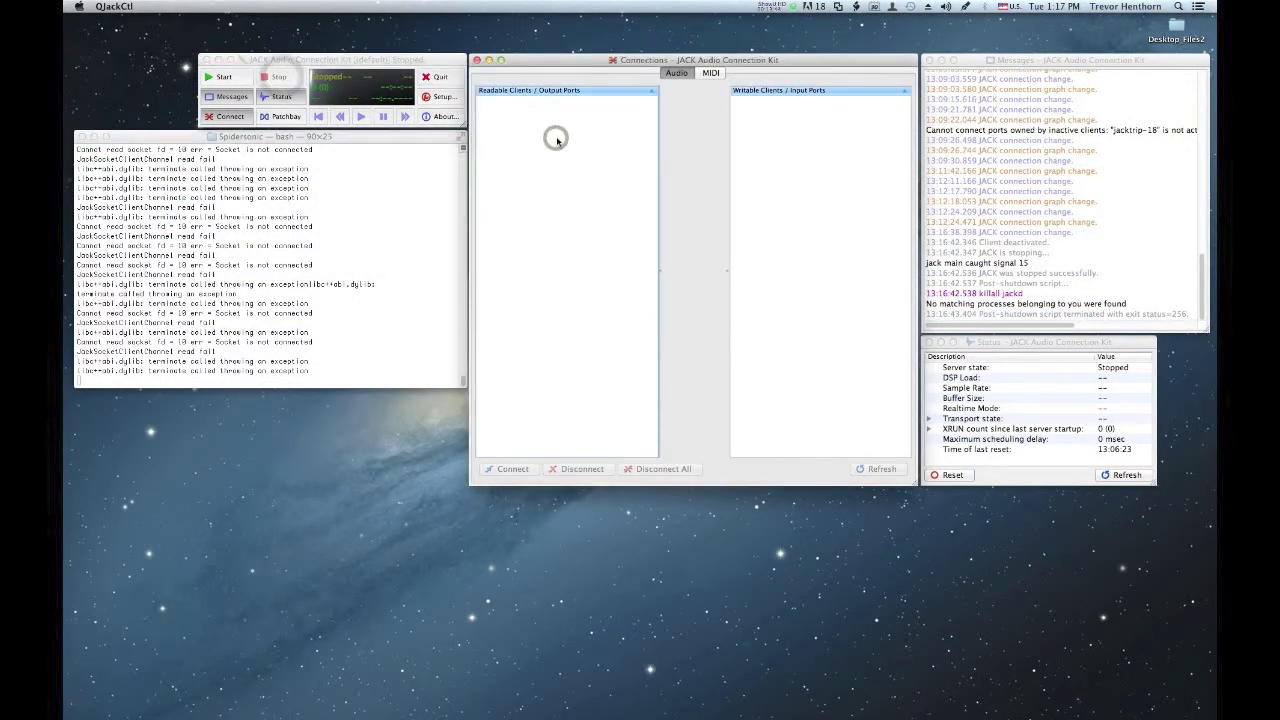
key("super+q")
left_click(343, 280)
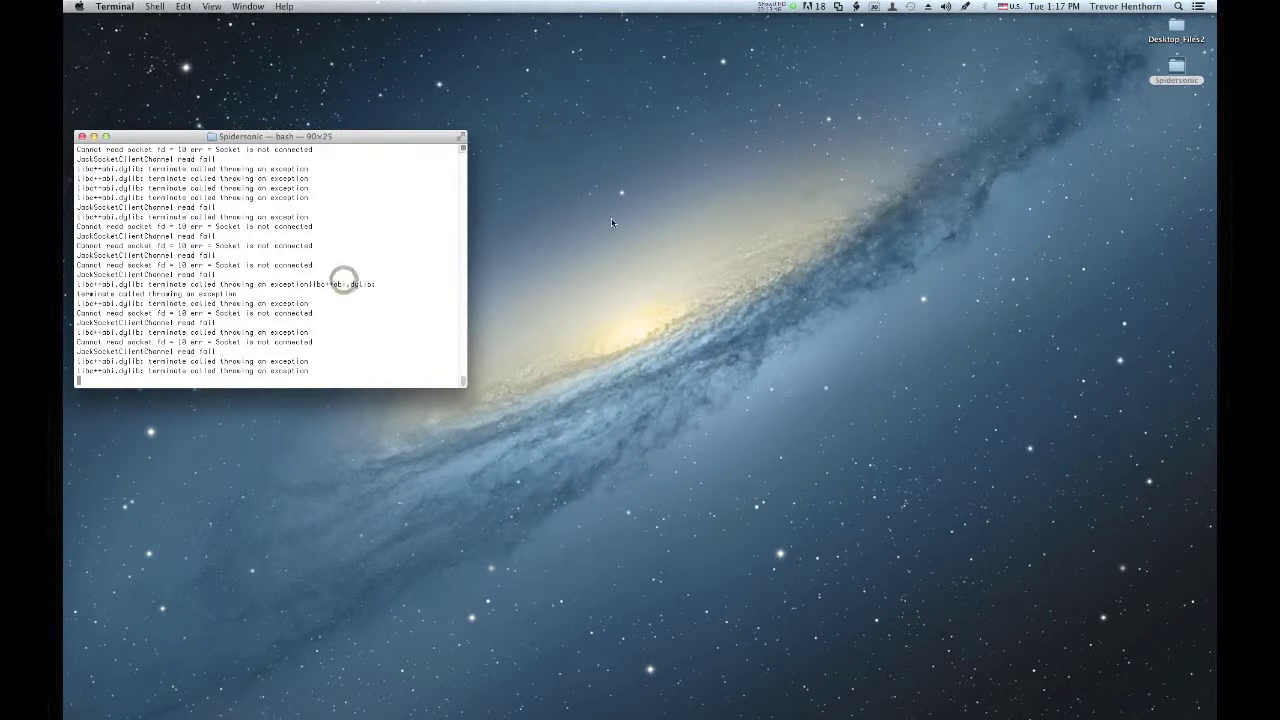